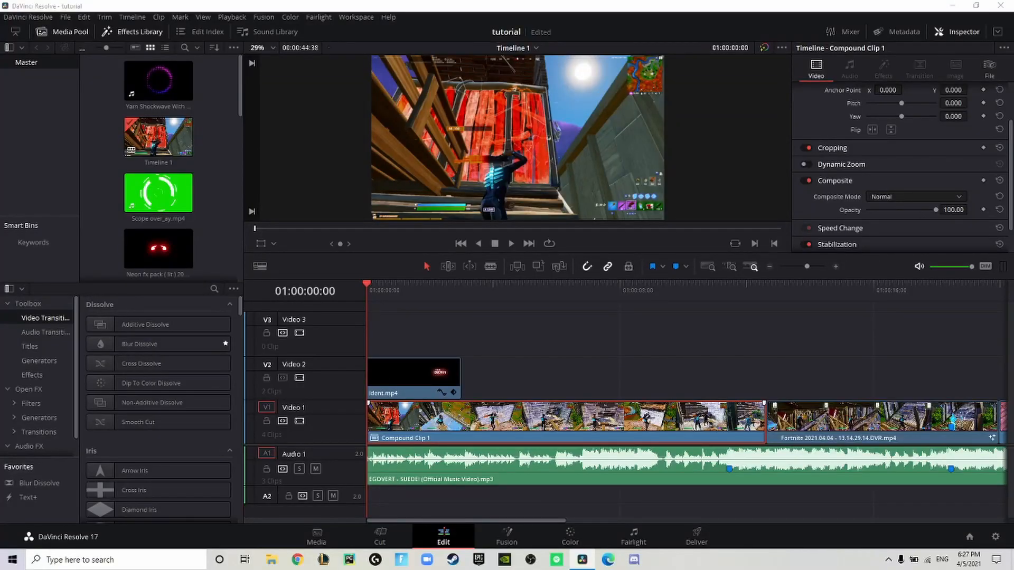
- Split Compound Clip 1 on Video 1 at 01:00:11:10, just before the first audio marker
mouse_move(362, 285)
mouse_down()
mouse_move(732, 349)
mouse_move(370, 352)
mouse_up()
drag(374, 285, 734, 321)
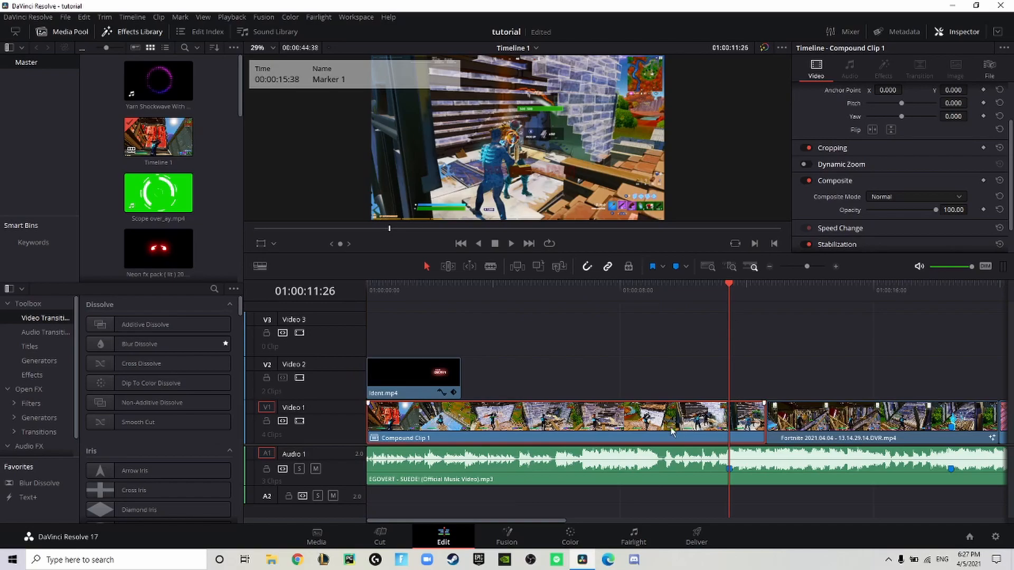
key(j)
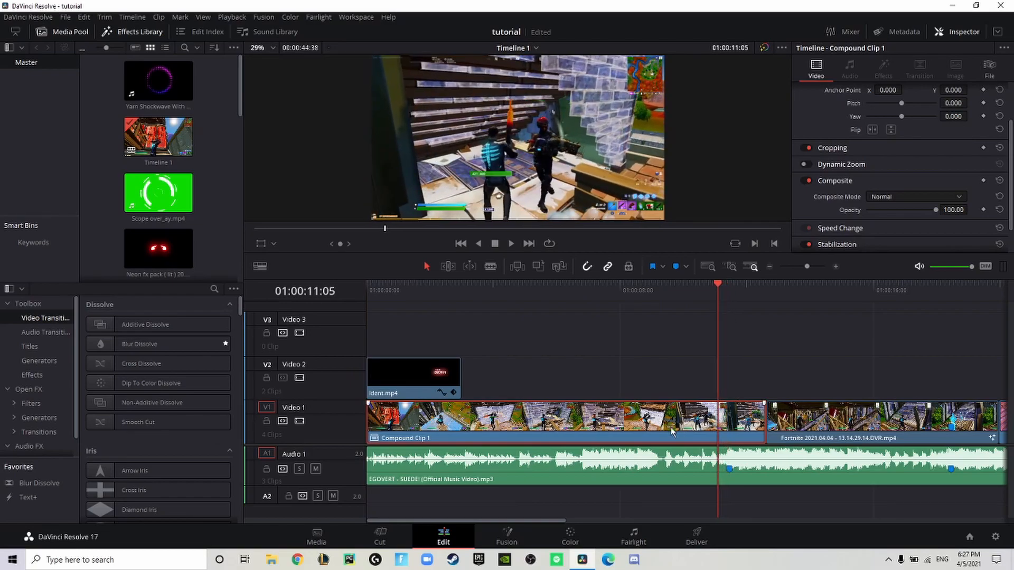
key(Right)
key(Right)
key(Right)
key(Right)
key(Right)
key(Right)
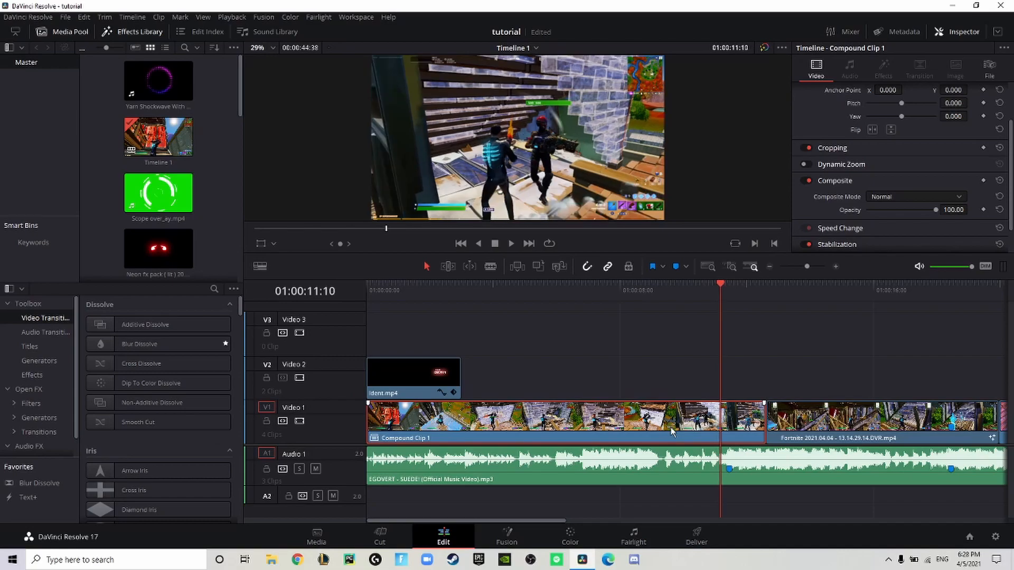
key(Left)
key(Left)
key(Right)
key(Right)
key(Left)
key(ctrl+b)
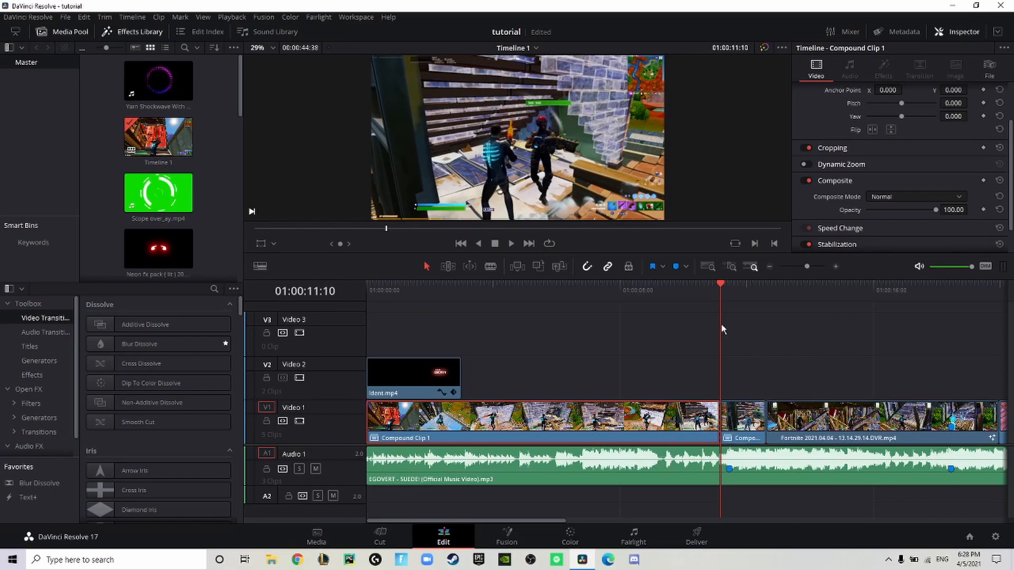
- Split Compound Clip 1 again at 01:00:10:36 to isolate the short section showing the gun
drag(717, 286, 697, 288)
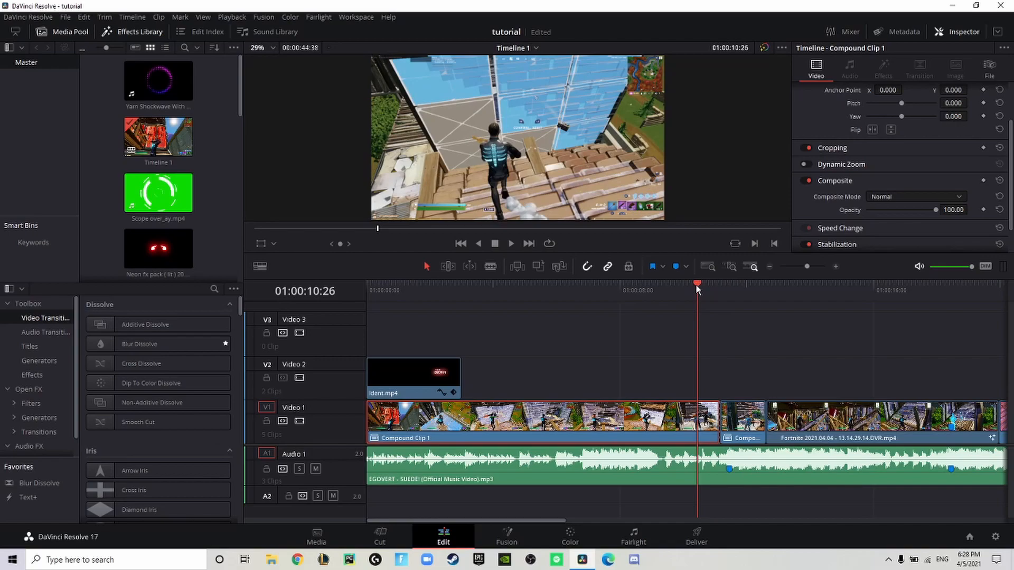
key(Right)
key(Right)
key(Right)
key(Right)
key(Right)
key(Right)
key(Right)
key(Right)
key(Right)
key(Right)
key(Right)
key(Left)
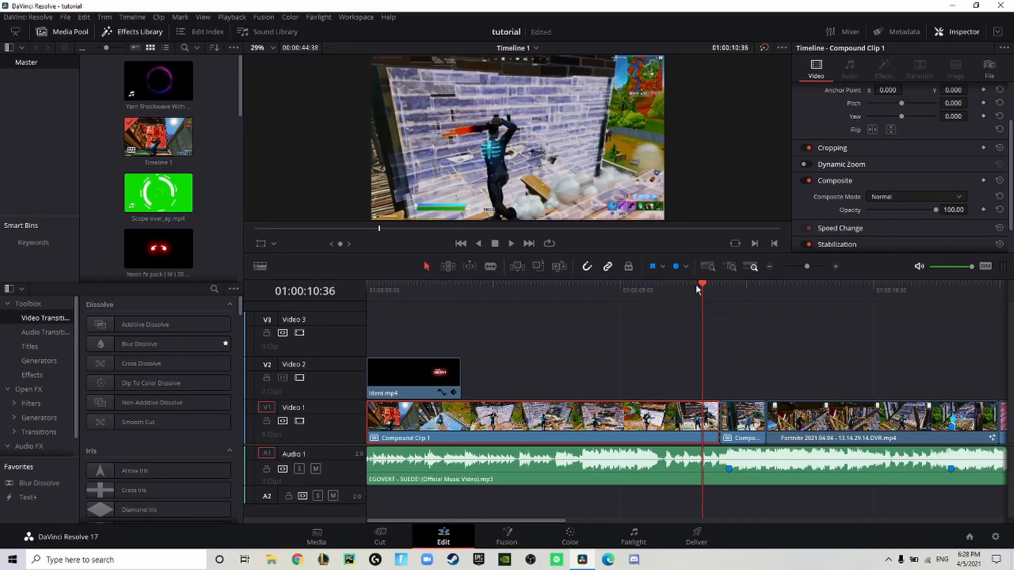
key(ctrl+b)
- Duplicate the short compound clip segment onto Video 2 directly above the original and return to its first frame
click(712, 422)
drag(712, 422, 716, 380)
mouse_move(704, 290)
mouse_down()
mouse_move(723, 290)
mouse_move(705, 303)
mouse_up()
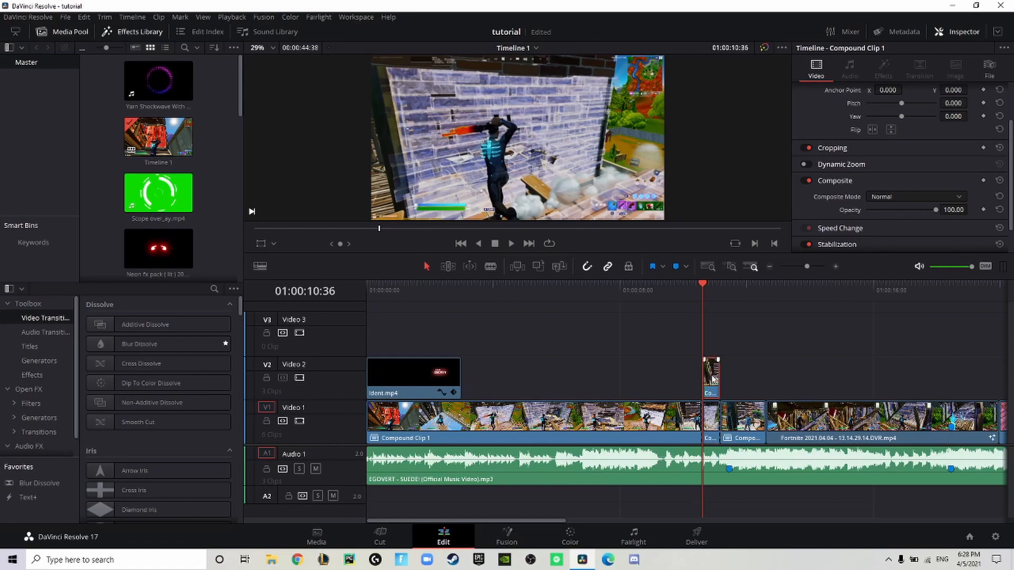
- On the Color page, draw a closed freeform curve window around the gun in the Video 2 segment's first frame
click(510, 535)
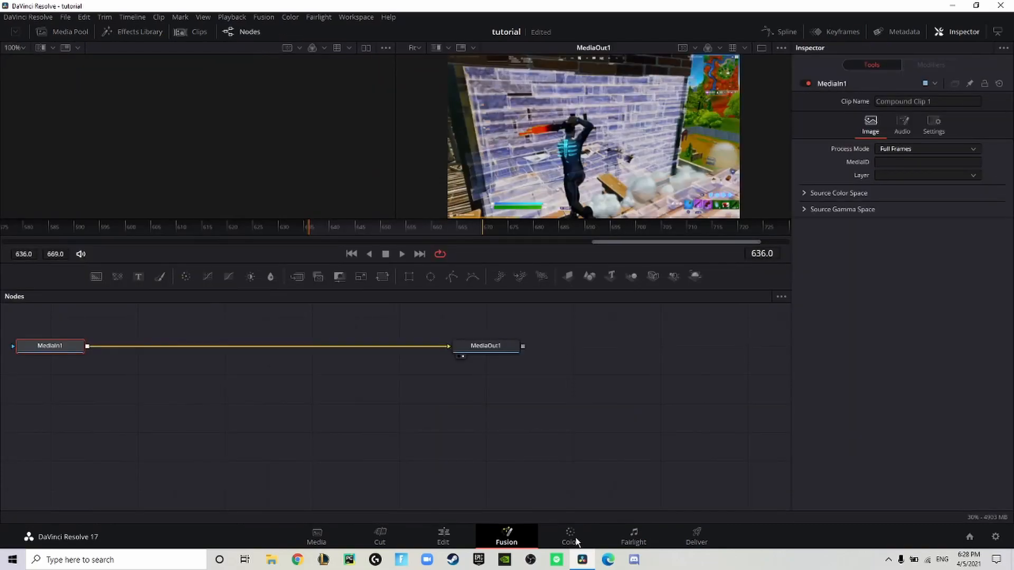
click(570, 537)
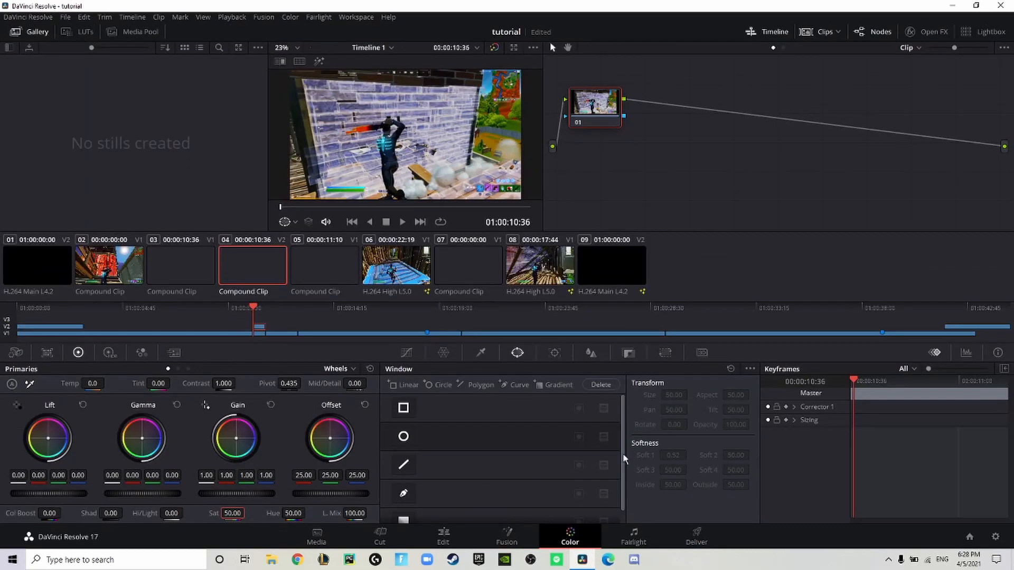
scroll(366, 140, up, 1)
scroll(365, 140, up, 2)
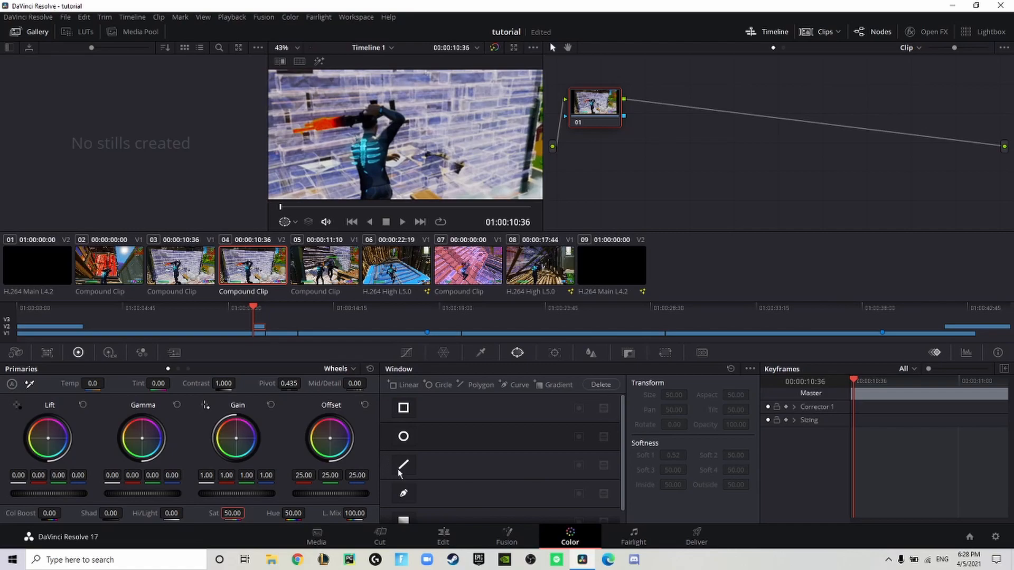
click(403, 496)
click(295, 134)
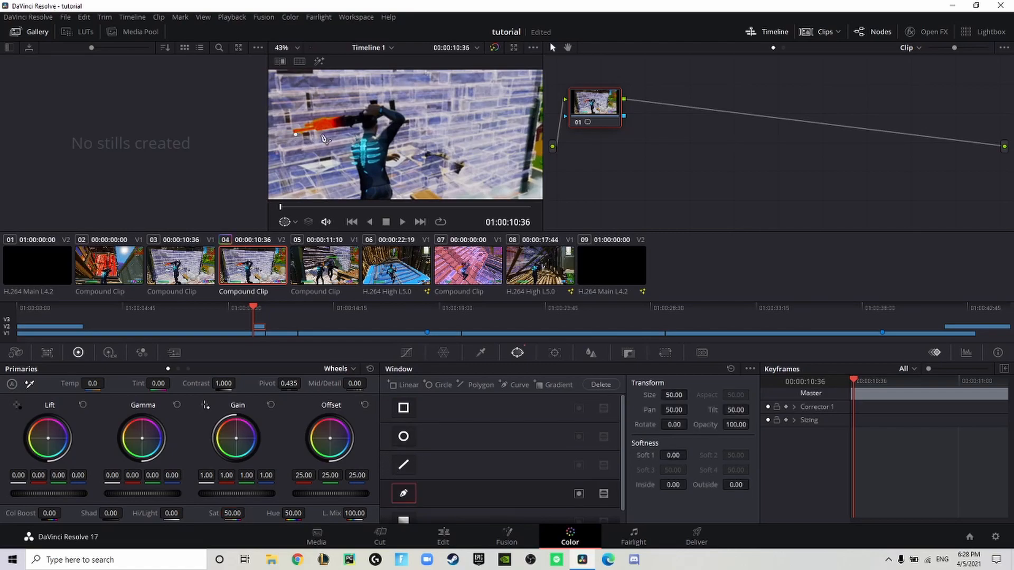
click(315, 130)
click(323, 132)
click(349, 128)
click(368, 126)
click(394, 115)
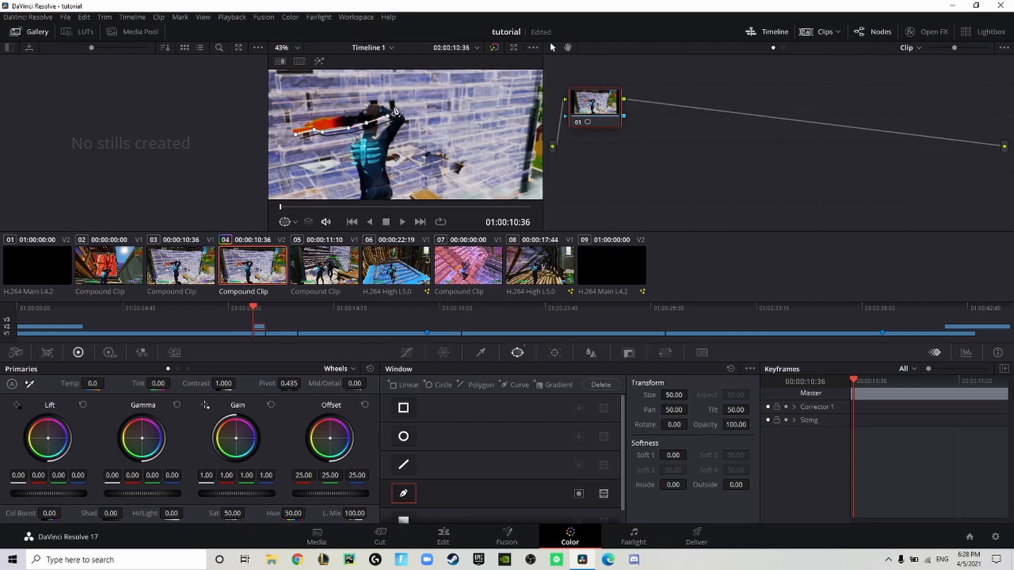
click(391, 99)
click(377, 109)
click(377, 99)
click(367, 99)
click(369, 108)
click(365, 109)
click(359, 112)
click(356, 116)
click(343, 116)
click(331, 116)
click(316, 116)
click(308, 121)
click(303, 126)
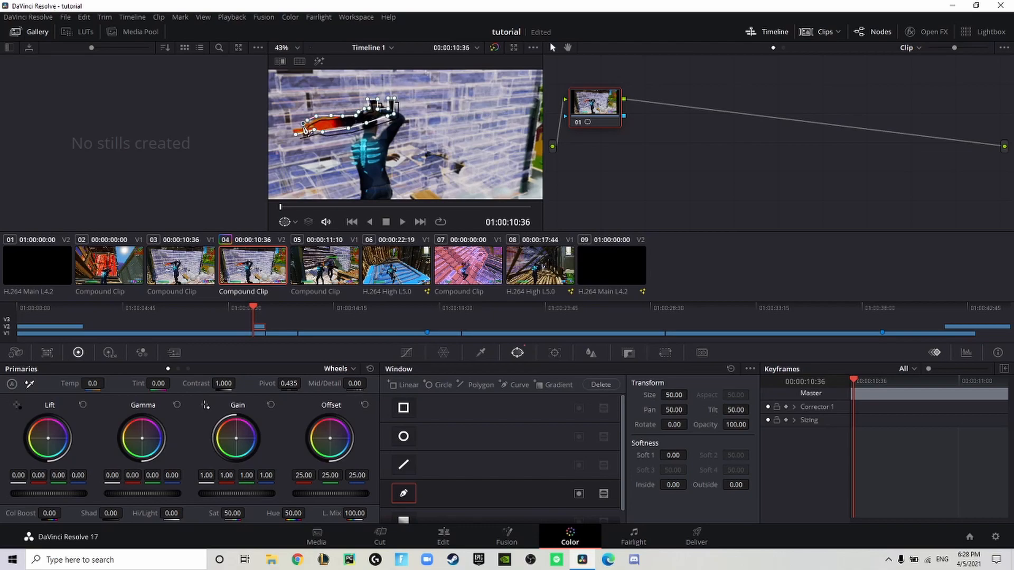
click(294, 130)
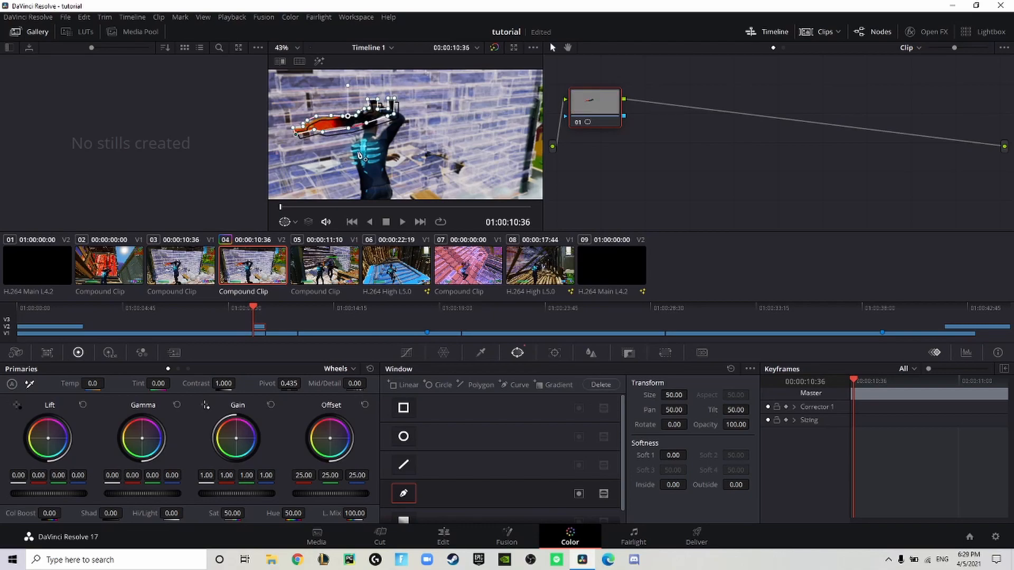
- Enable automatic keyframing for Corrector 1 and realign the window with the gun on each following frame
click(786, 408)
key(Right)
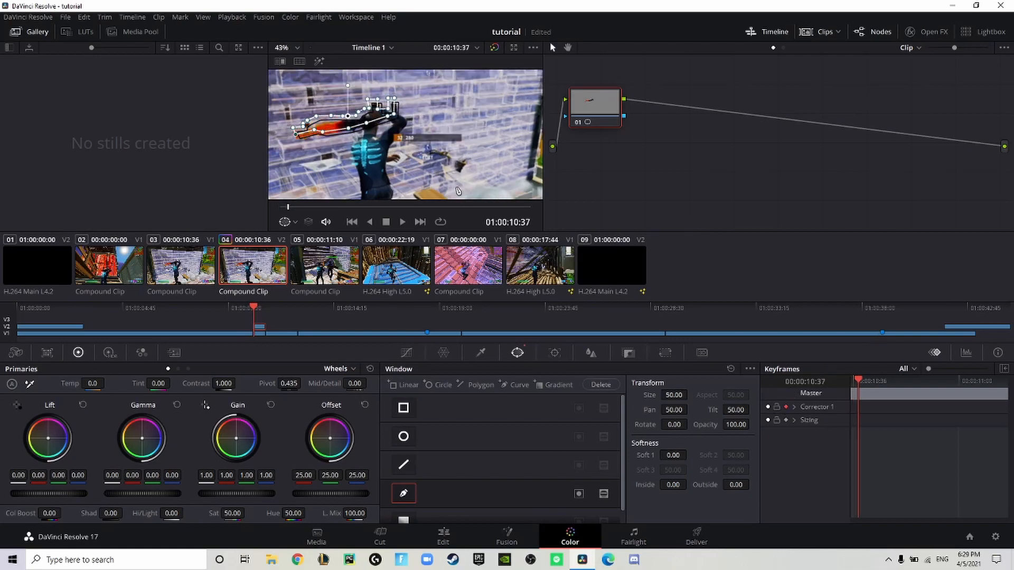
key(Left)
key(Right)
drag(347, 116, 349, 121)
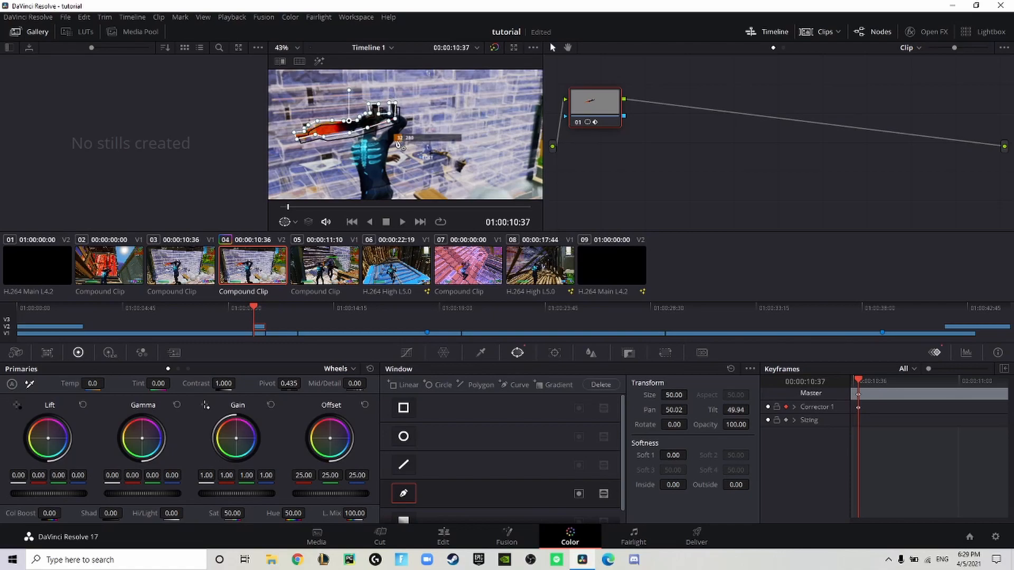
key(Right)
drag(350, 86, 352, 125)
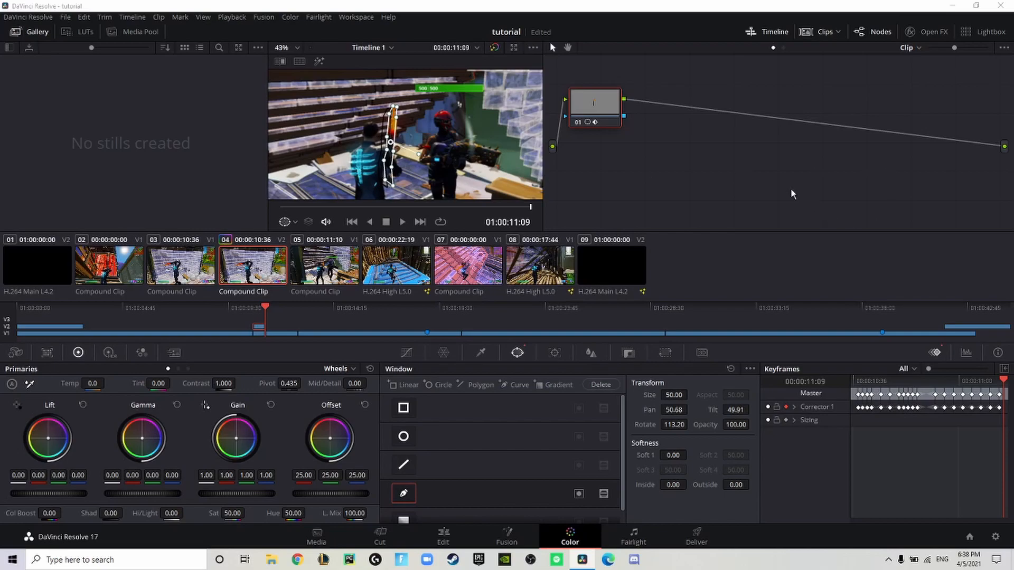
- Step back and forth through the segment's frames to check how the keyframed window follows the gun
key(Left)
key(Left)
key(Left)
key(Left)
key(Left)
key(Left)
key(Left)
key(Left)
key(Left)
key(Left)
key(Left)
key(Left)
key(Left)
key(Left)
key(Left)
key(Left)
key(Left)
key(Left)
key(Left)
key(Left)
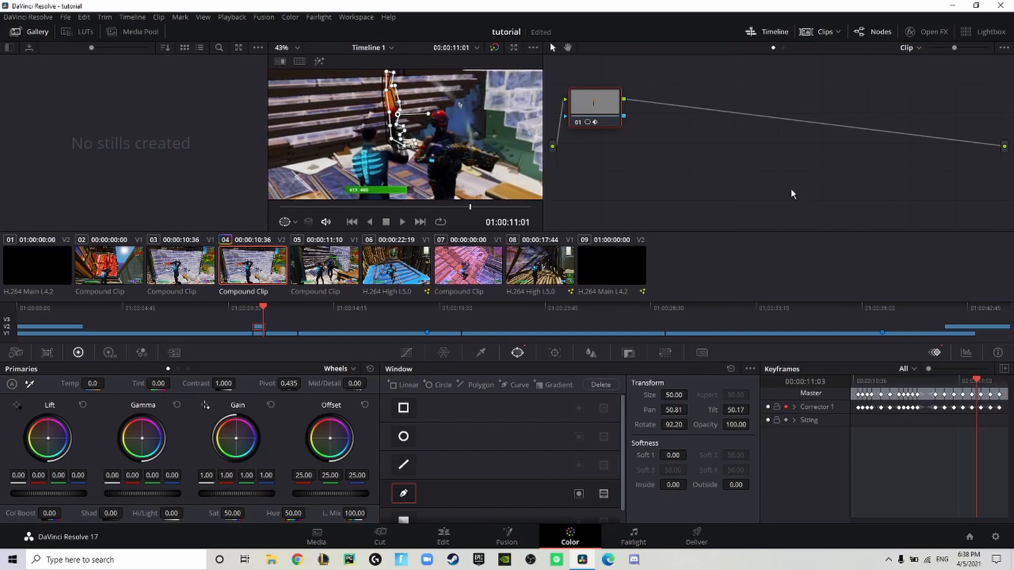
key(Left)
key(Left)
key(Left)
key(Left)
key(Left)
key(Left)
key(Left)
key(Left)
key(Left)
key(Left)
key(Right)
key(Right)
key(Right)
key(Right)
key(Right)
key(Right)
key(Right)
key(Right)
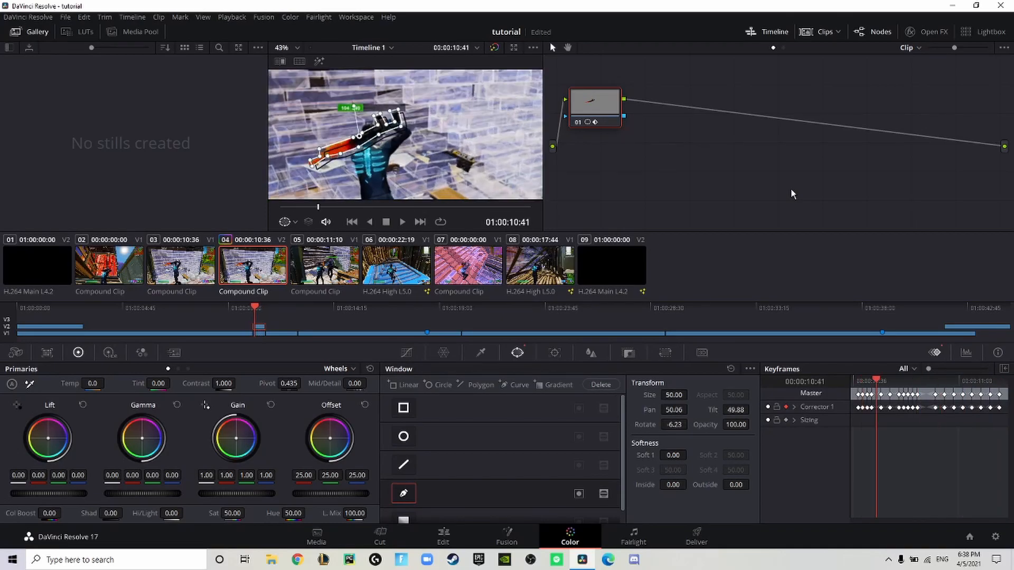
key(Right)
key(Right)
key(Right)
key(Right)
key(Right)
key(Right)
key(Right)
key(Right)
key(Right)
key(Right)
key(Right)
key(Right)
key(Right)
key(Right)
key(Right)
key(Right)
key(Right)
key(Right)
key(Right)
key(Right)
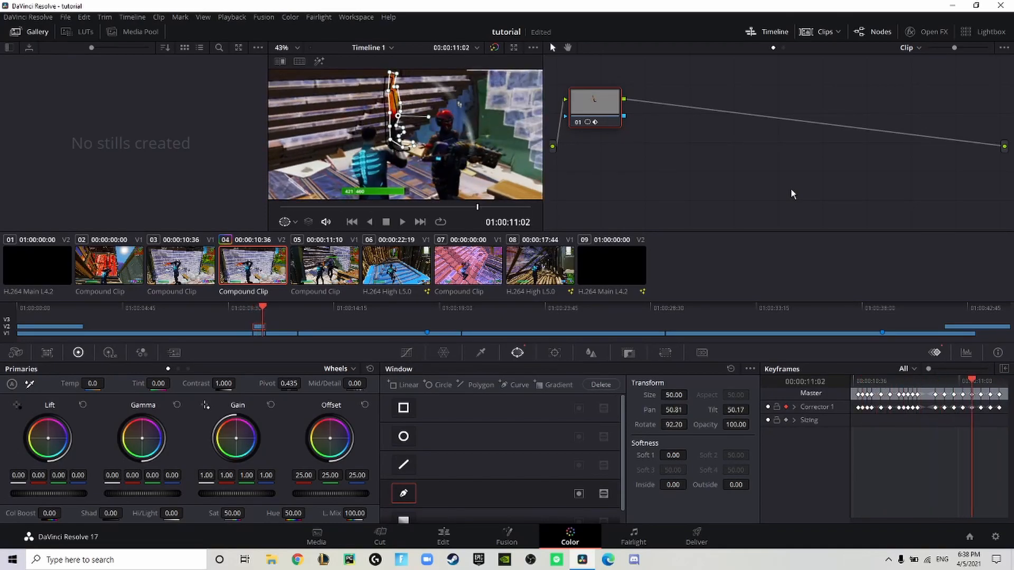
key(Left)
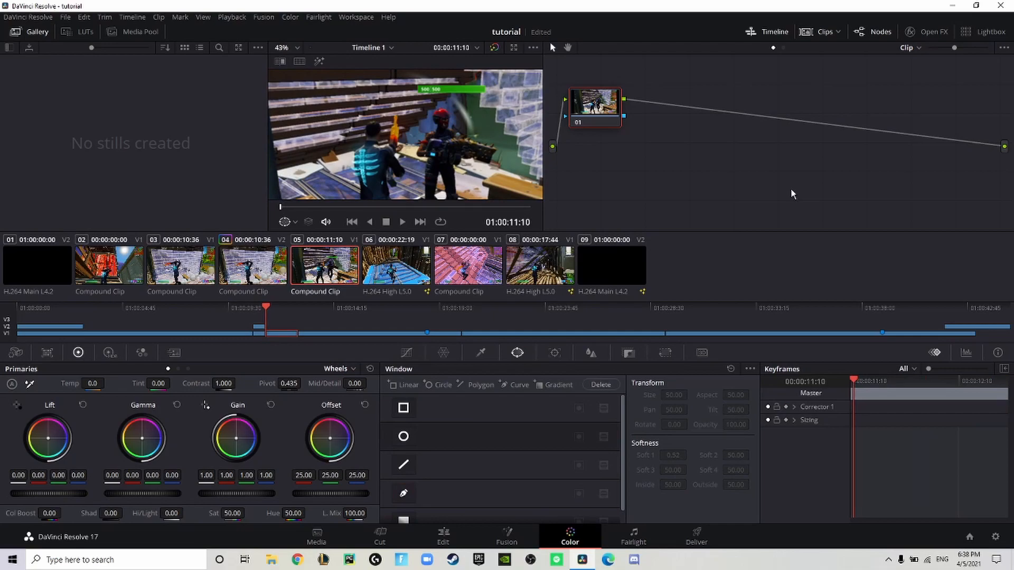
key(Left)
key(Left)
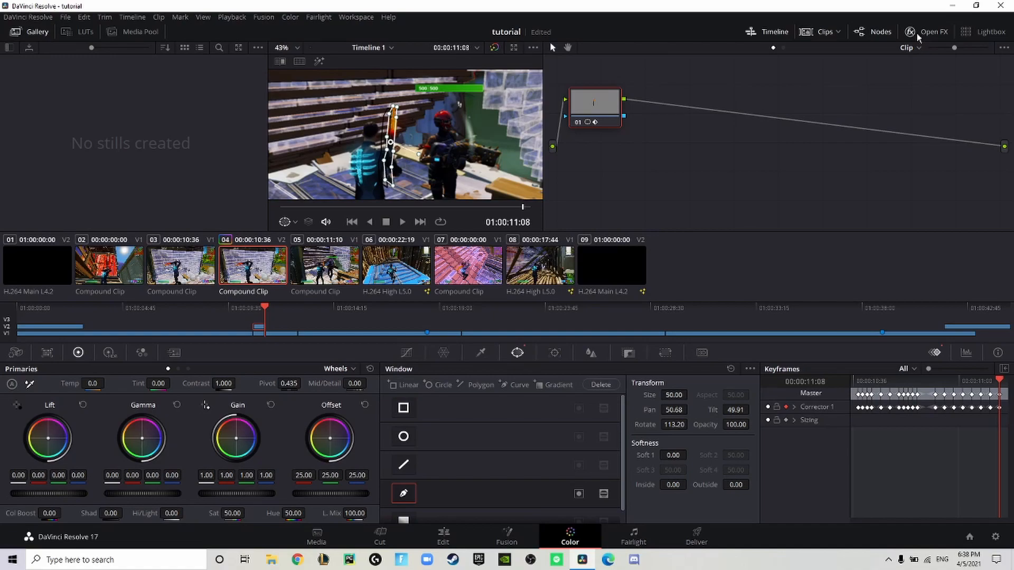
- Search the Open FX library for uni.ecto and add the uni.Ecto effect as a separate node in the node graph
click(939, 32)
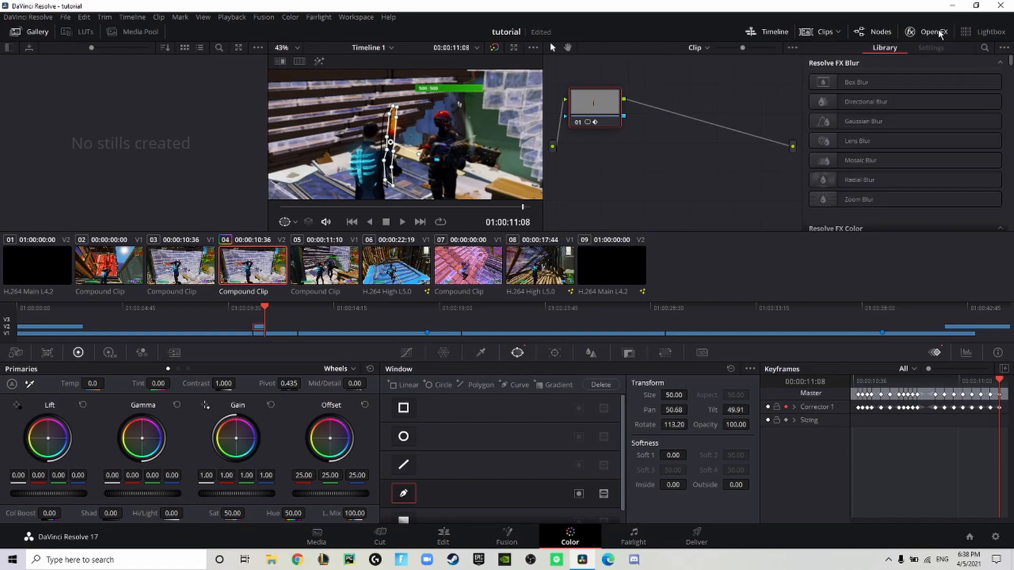
click(985, 48)
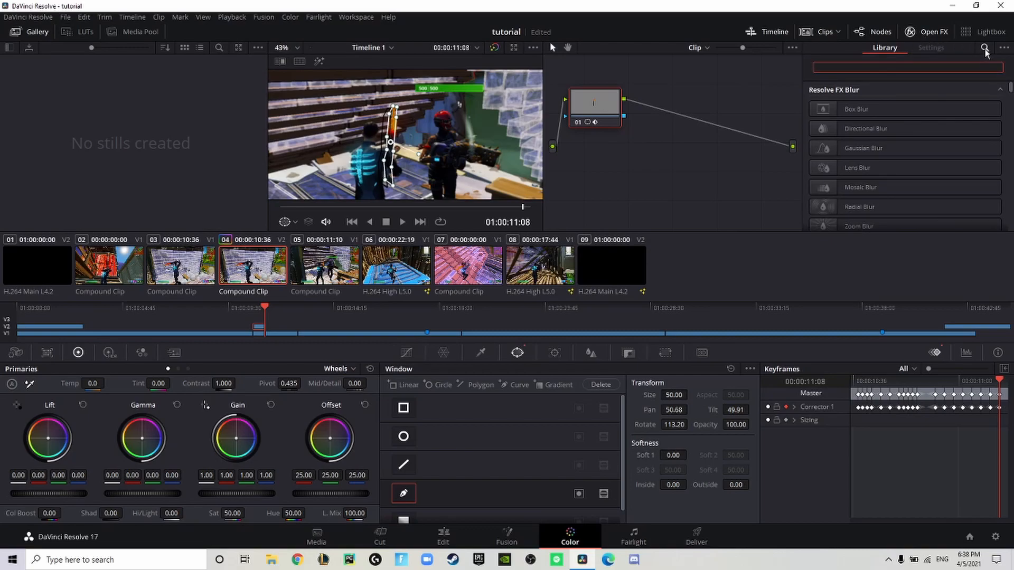
text(uni.ecto)
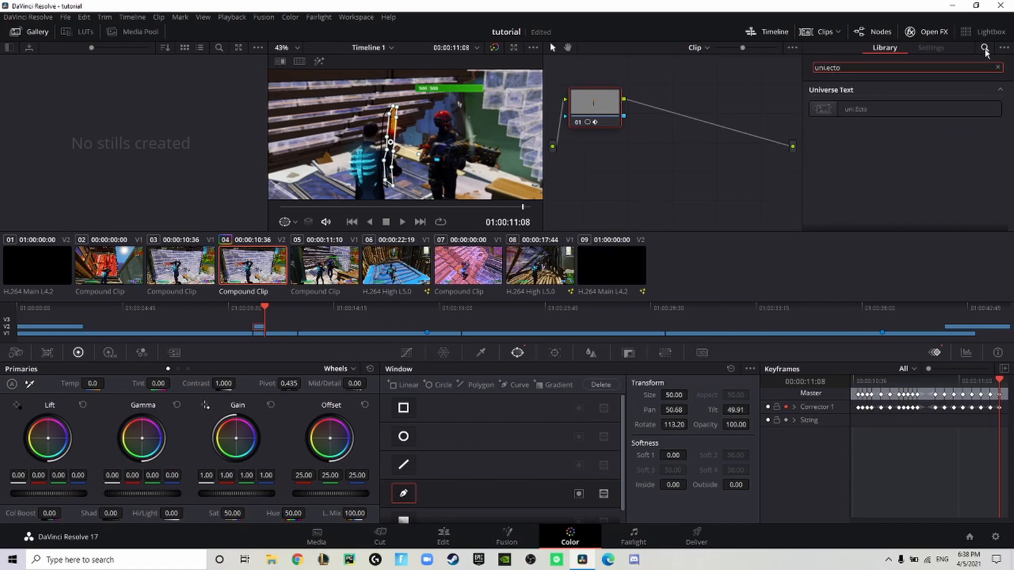
drag(856, 109, 749, 98)
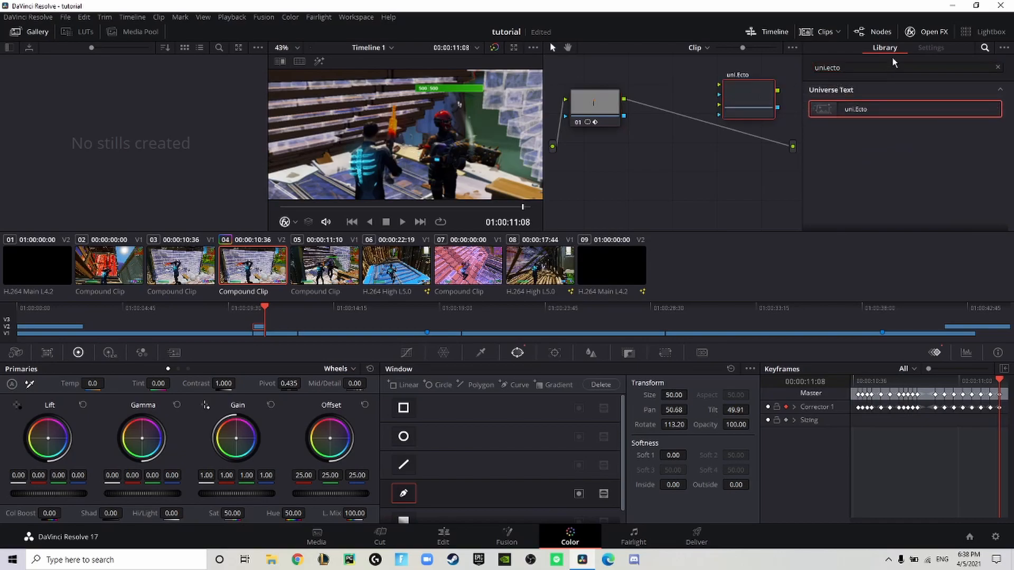
- Add an alpha output to the node graph and remove the direct link from node 01 to the final output
click(929, 33)
drag(742, 125, 747, 172)
right_click(688, 166)
click(671, 182)
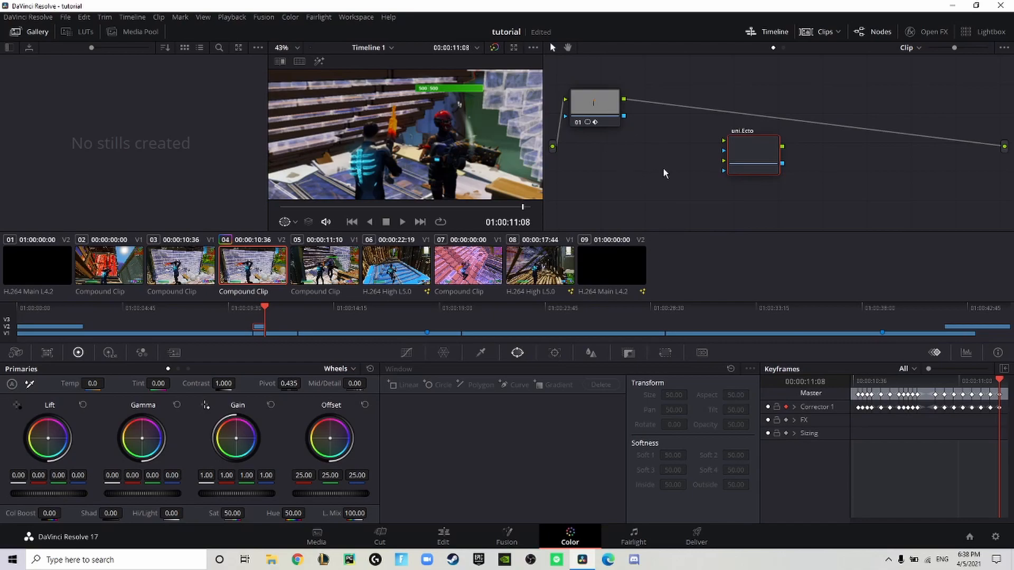
right_click(660, 177)
click(700, 218)
click(910, 138)
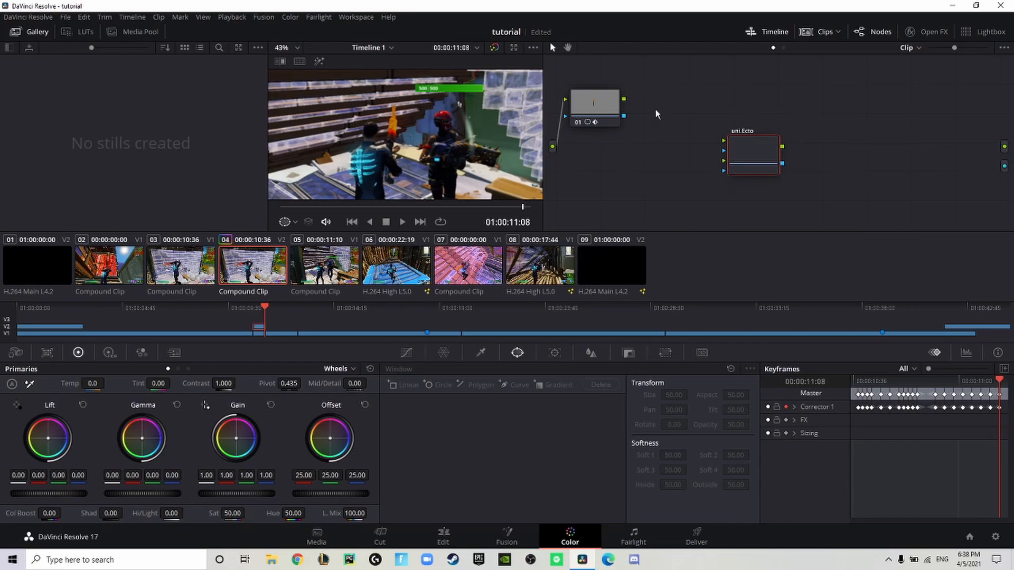
- Place uni.Ecto beside node 01 and wire the image and alpha connections from node 01 through uni.Ecto to the final outputs
drag(748, 153, 732, 119)
drag(624, 99, 707, 105)
drag(625, 115, 1001, 149)
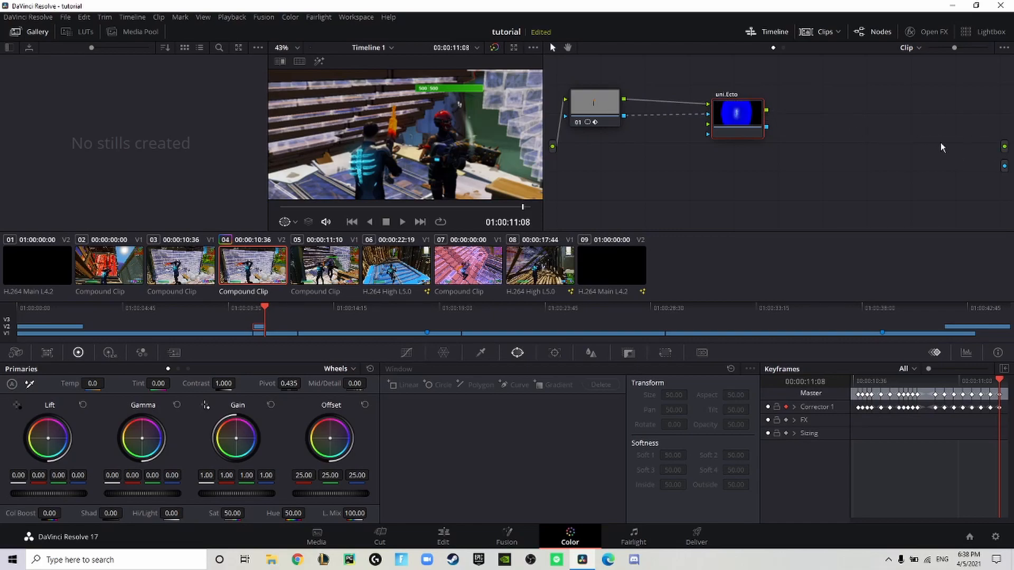
drag(766, 110, 1005, 146)
drag(766, 127, 1005, 166)
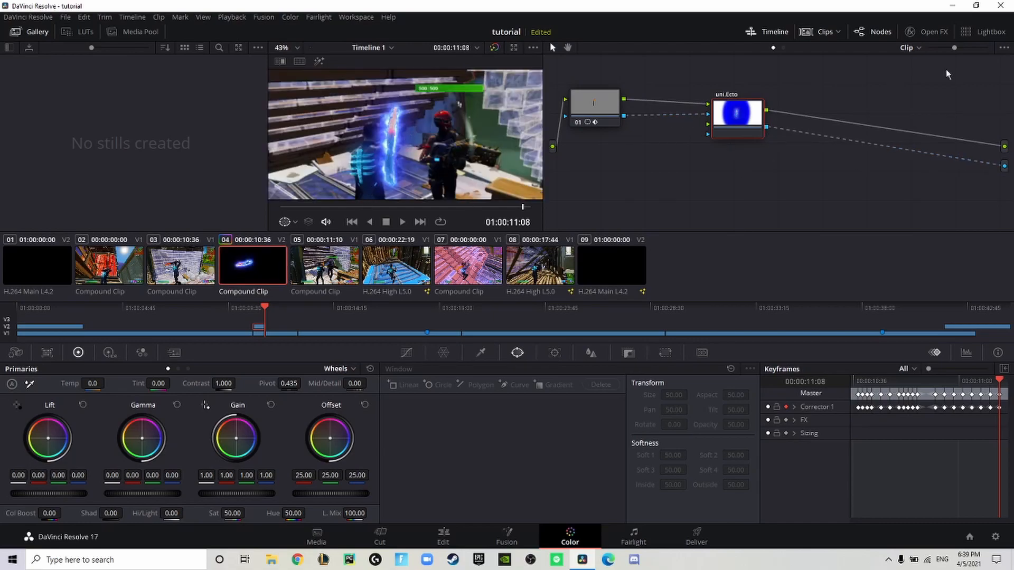
- Open the uni.Ecto effect settings and set the Inner Color to white
click(906, 33)
scroll(868, 221, down, 1)
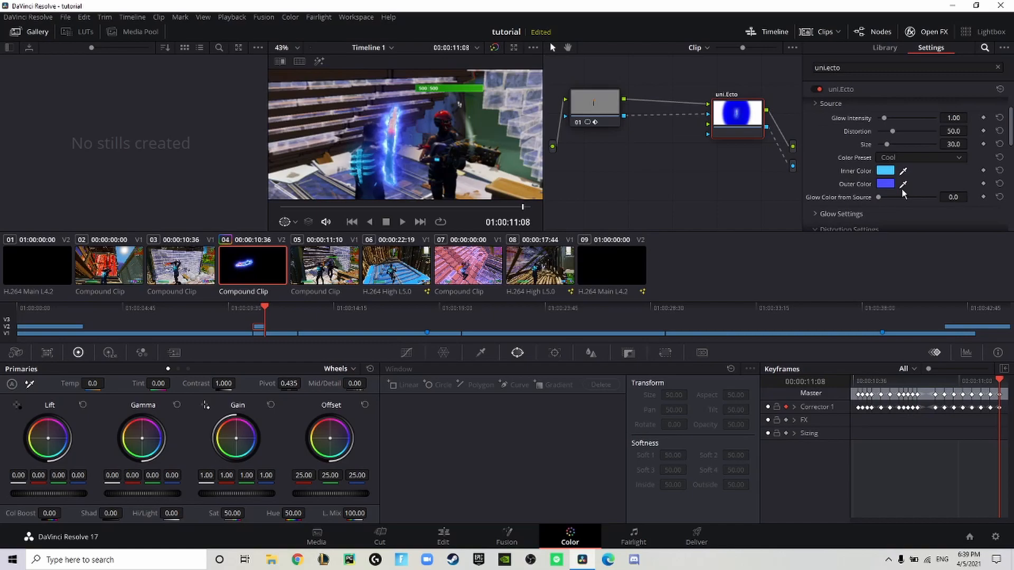
click(888, 171)
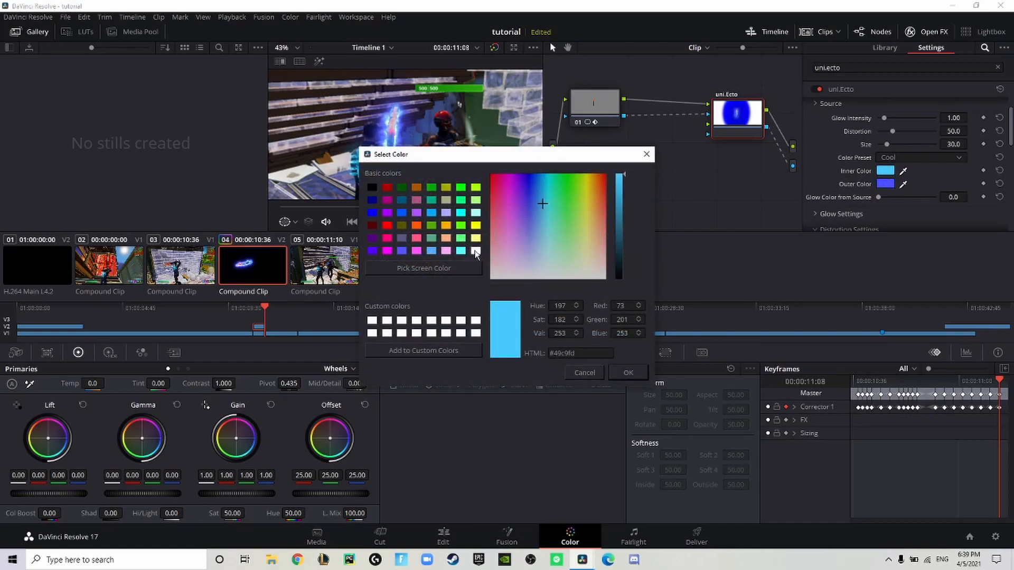
click(476, 250)
click(628, 373)
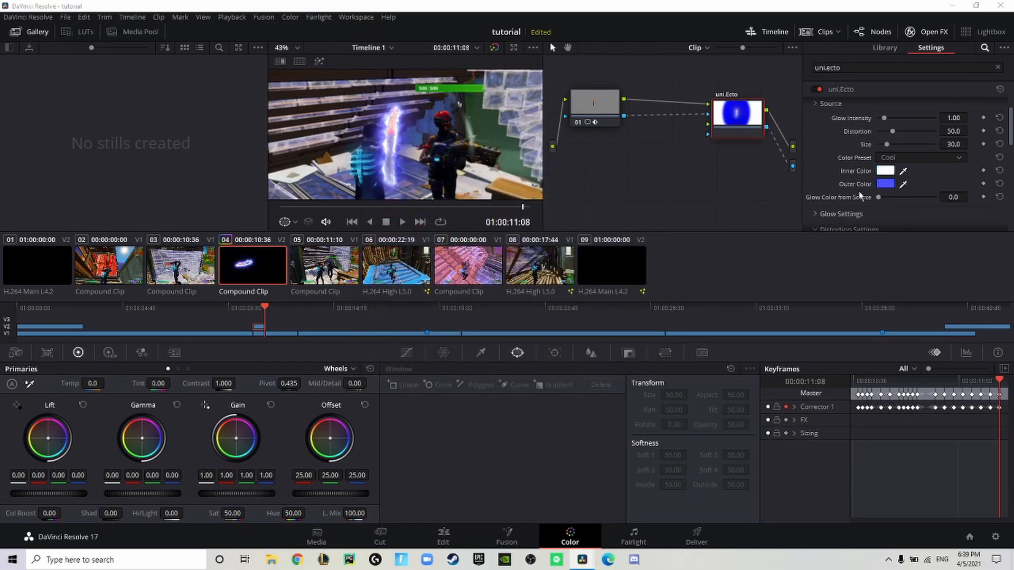
- Set the uni.Ecto Outer Color to bright red (#ff0000)
click(885, 184)
click(387, 187)
click(387, 225)
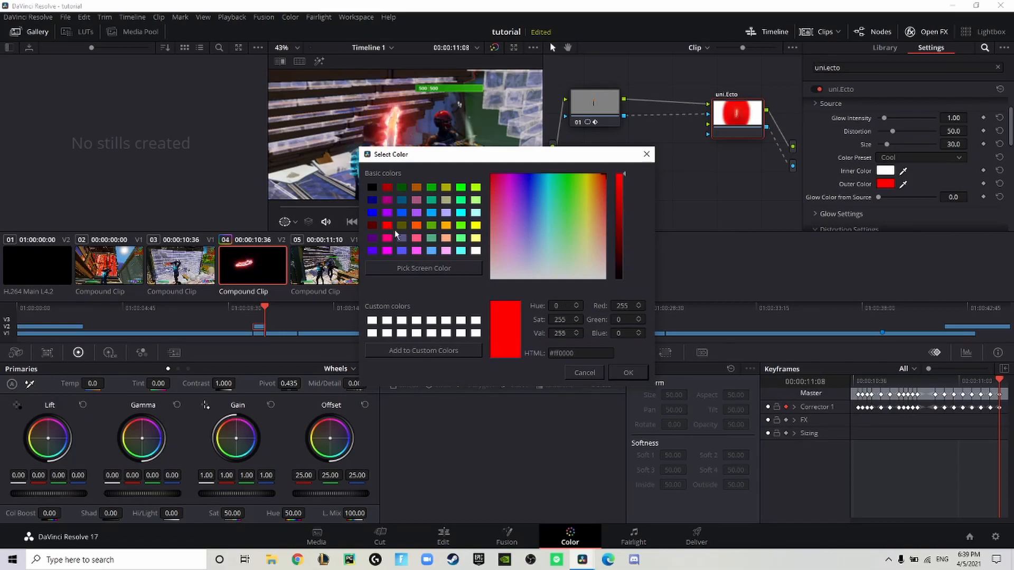
click(622, 375)
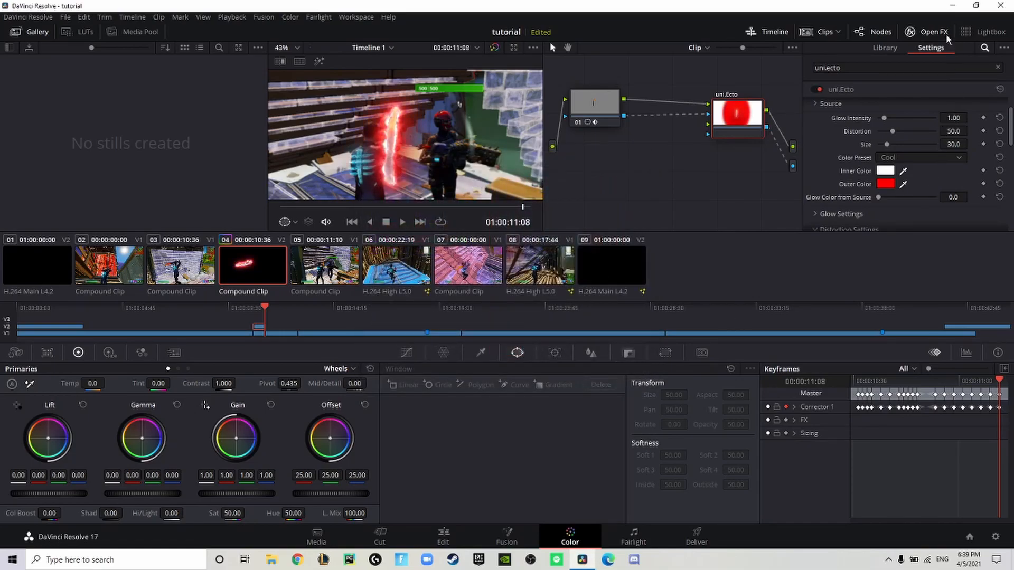
- Hide the effects library, save the project and return to the Edit page
click(932, 31)
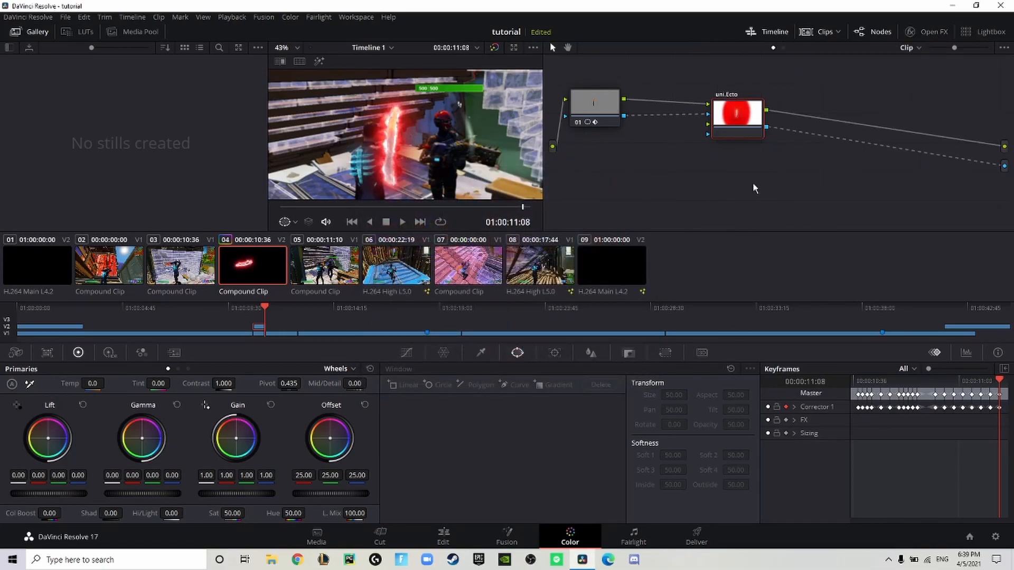
key(ctrl+s)
click(444, 536)
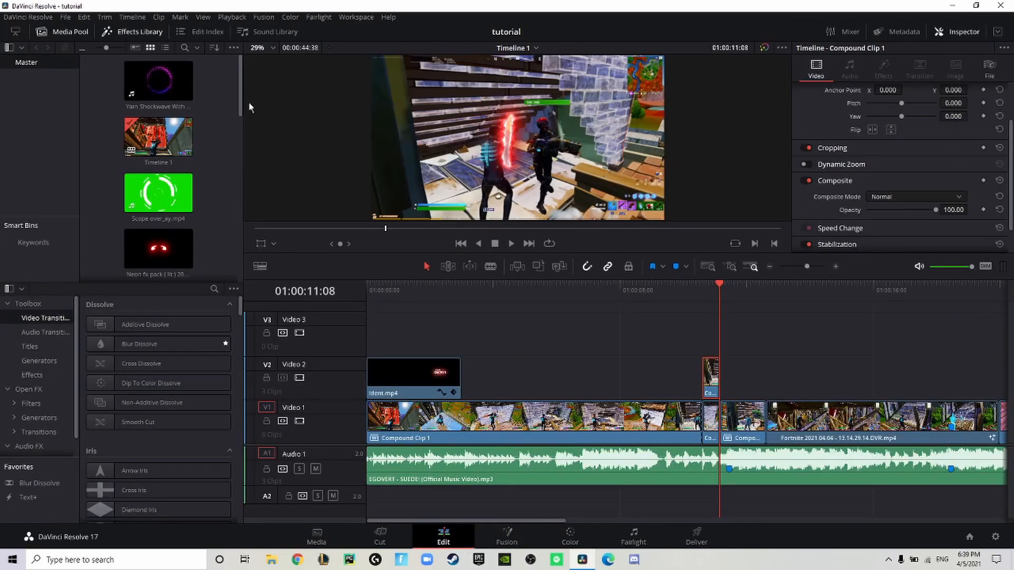
- Check the Timeline Proxy Mode options and play the timeline from 01:00:03:00 to preview the glow effect
click(232, 17)
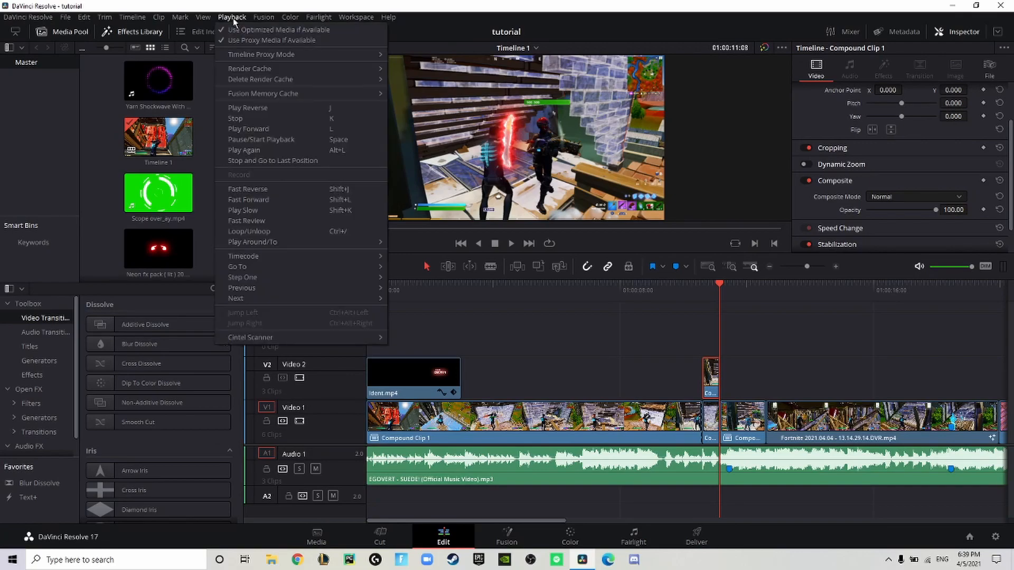
mouse_move(255, 55)
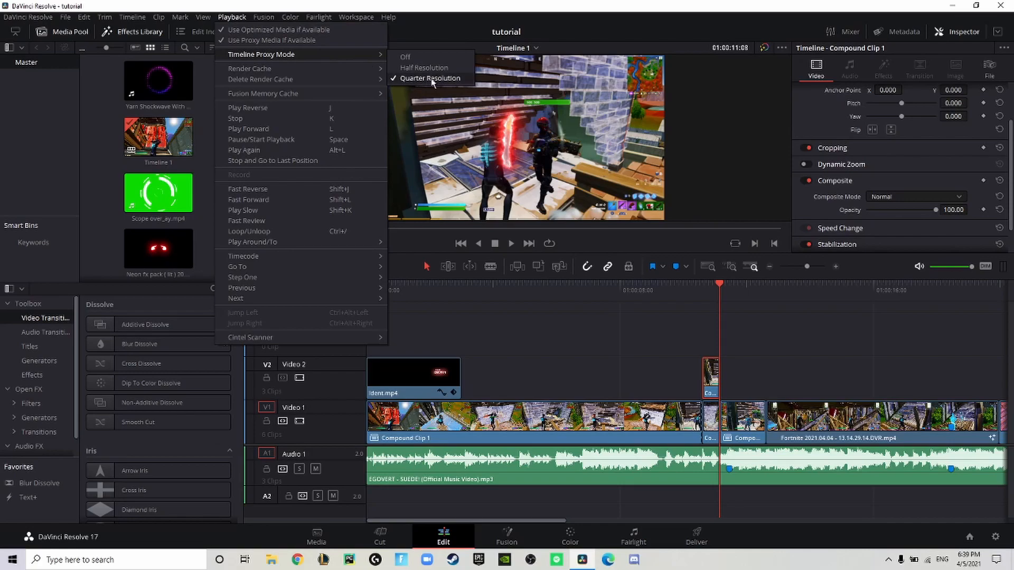
click(462, 288)
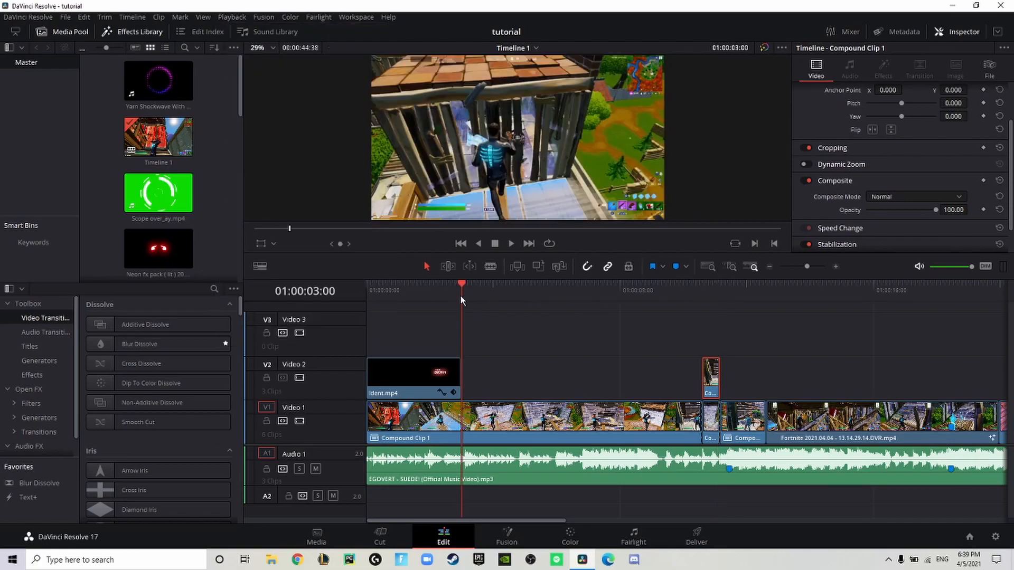
key(space)
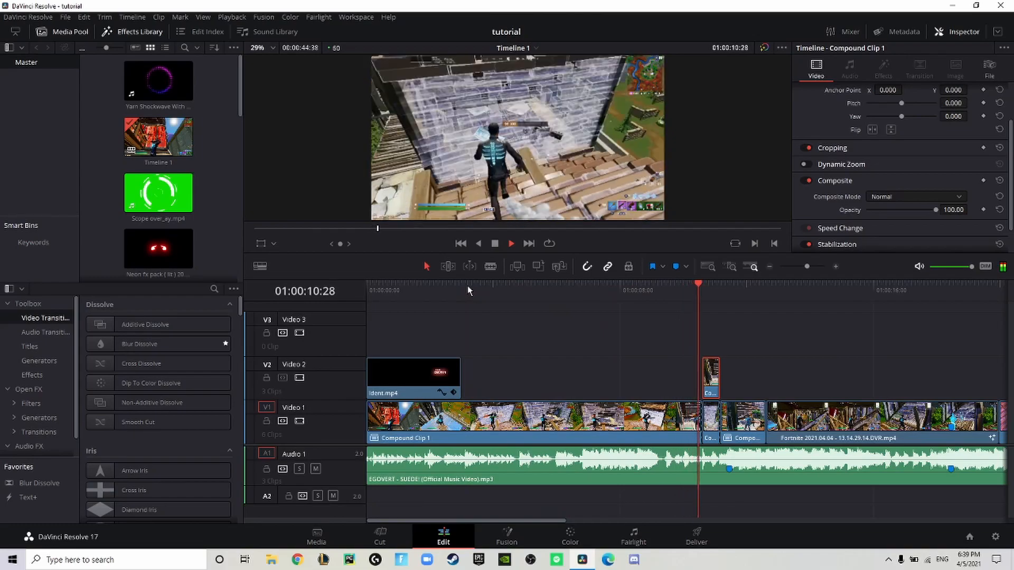
- Set the opacity of the Video 1 clip directly beneath the glow clip to 50 at 01:00:10:36
drag(727, 288, 699, 287)
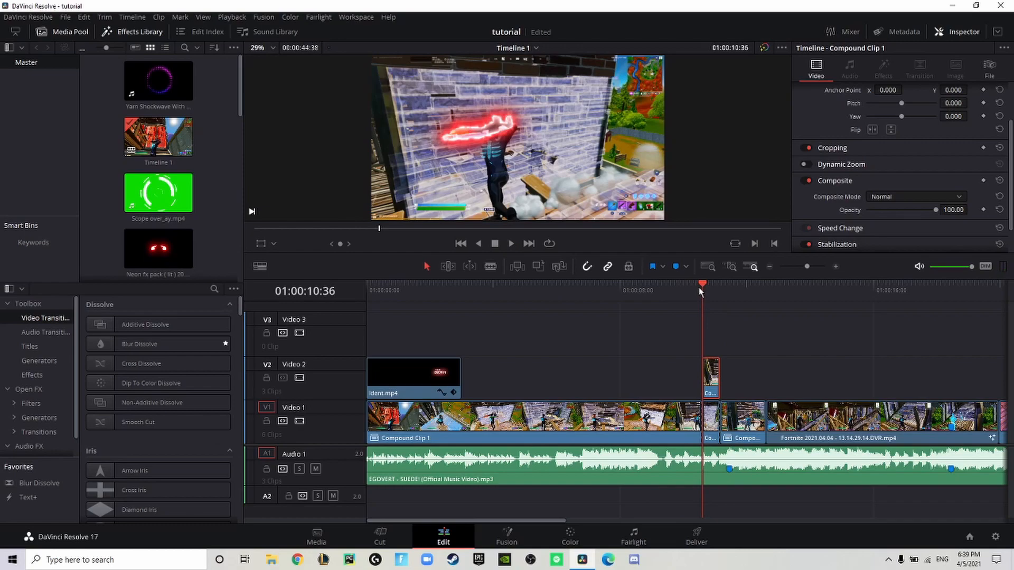
click(712, 417)
click(953, 210)
text(50)
key(Return)
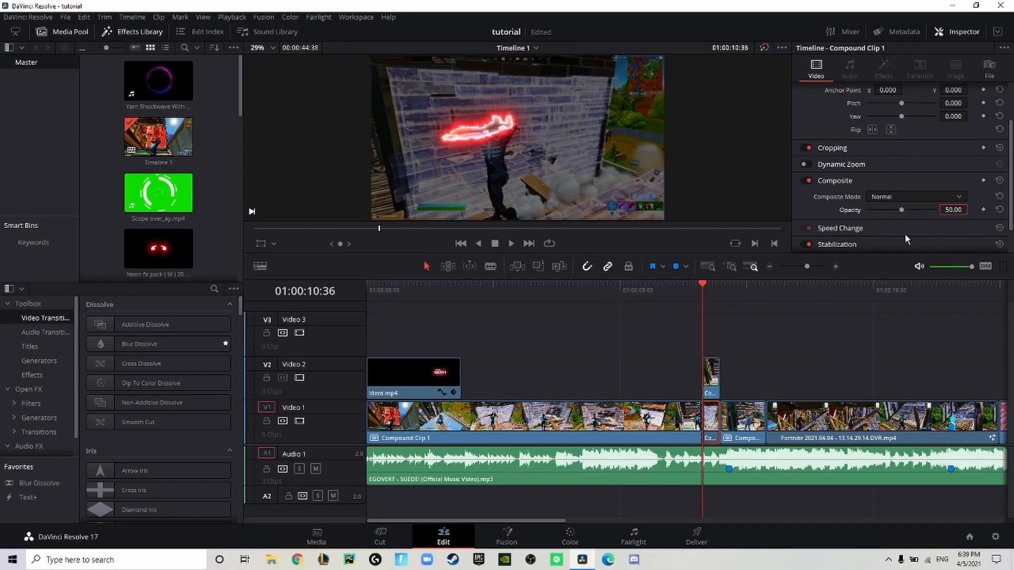
- Play past the end of the glow clip and return the playhead to the cut at 01:00:11:10
drag(706, 287, 717, 285)
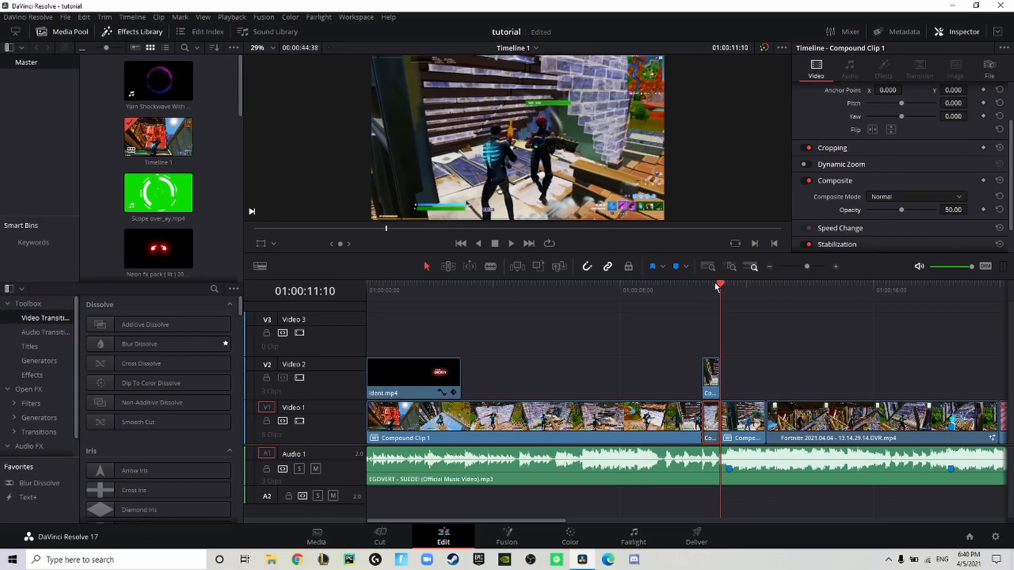
key(space)
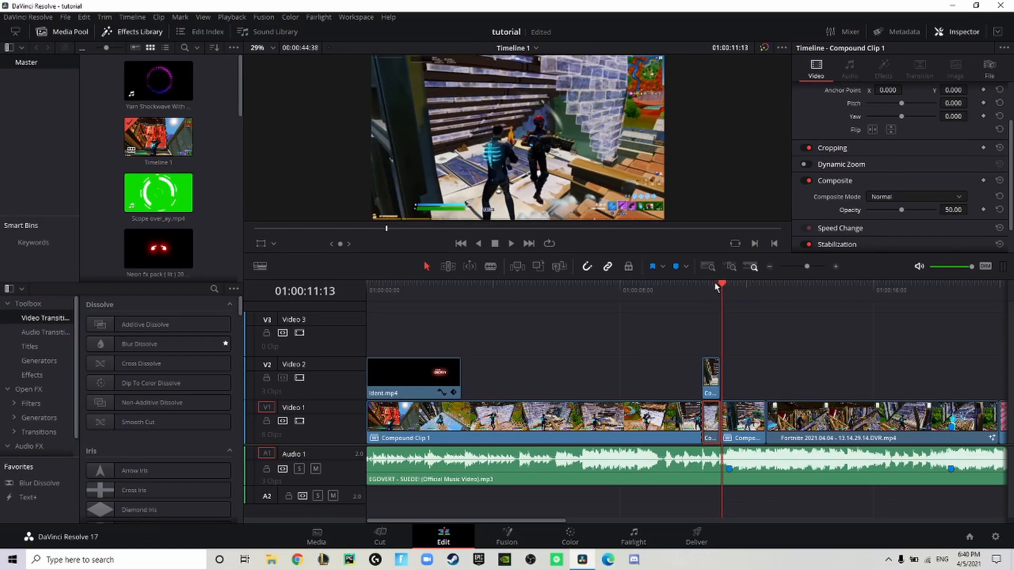
key(space)
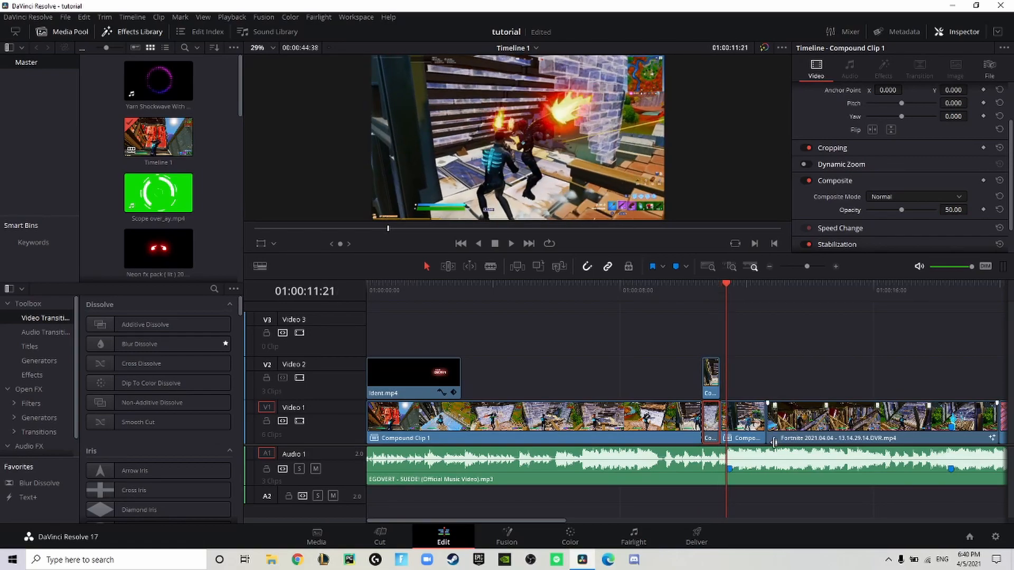
click(746, 429)
click(720, 288)
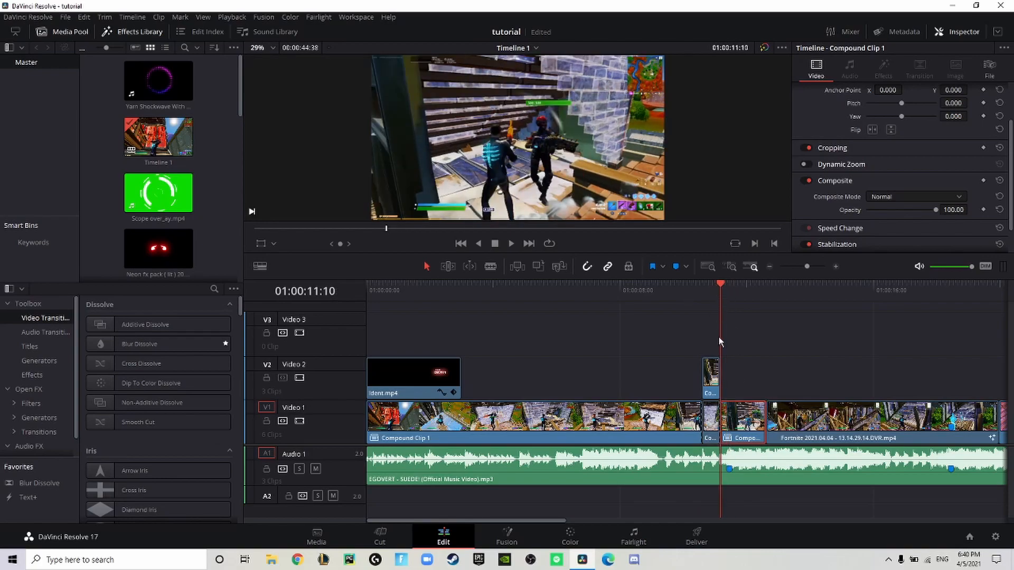
- Try a saturation of 25 on the Color page for the glow section and return to the Edit page
click(711, 382)
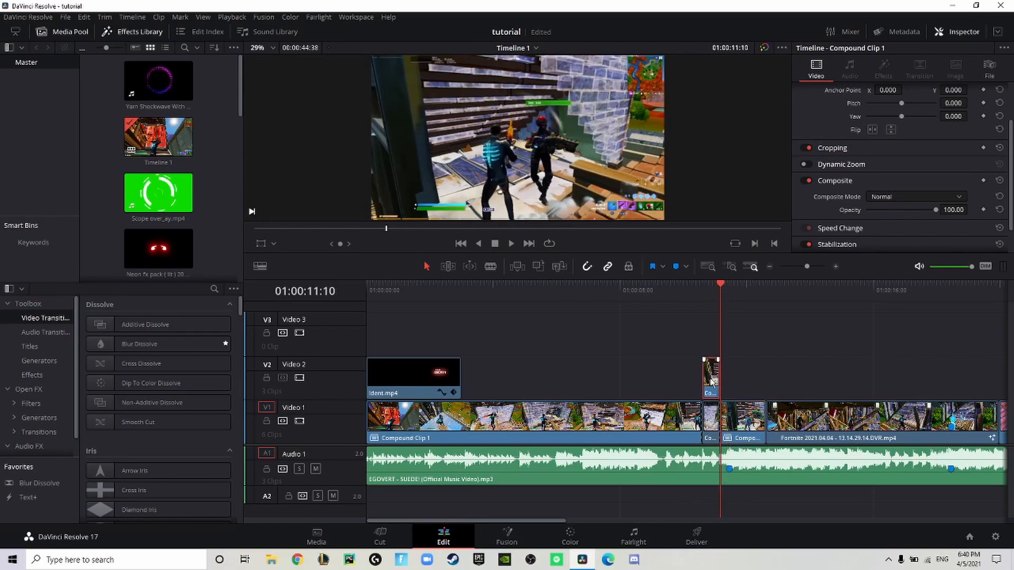
click(707, 290)
click(711, 420)
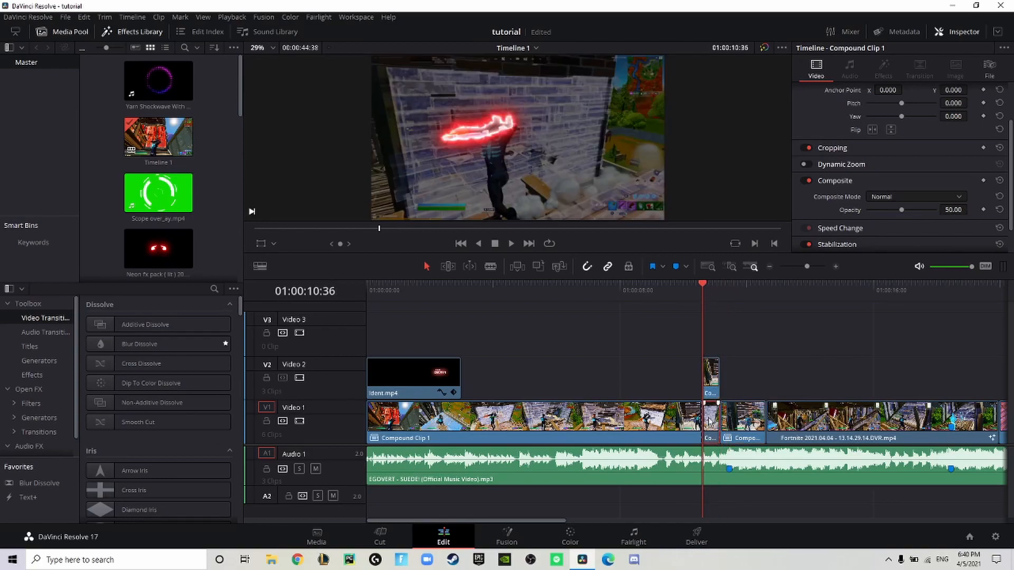
click(557, 537)
double_click(227, 513)
text(25)
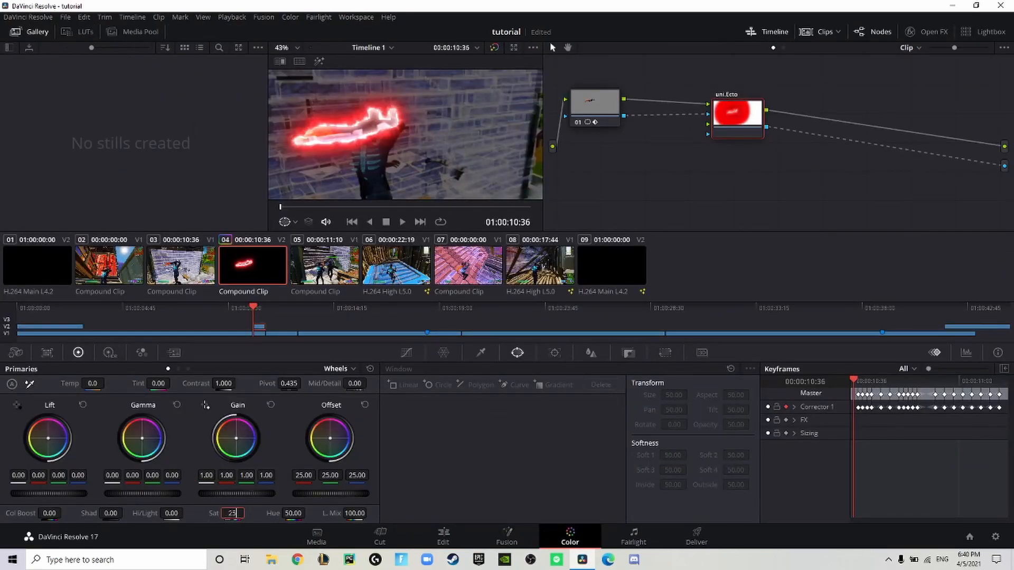
click(444, 537)
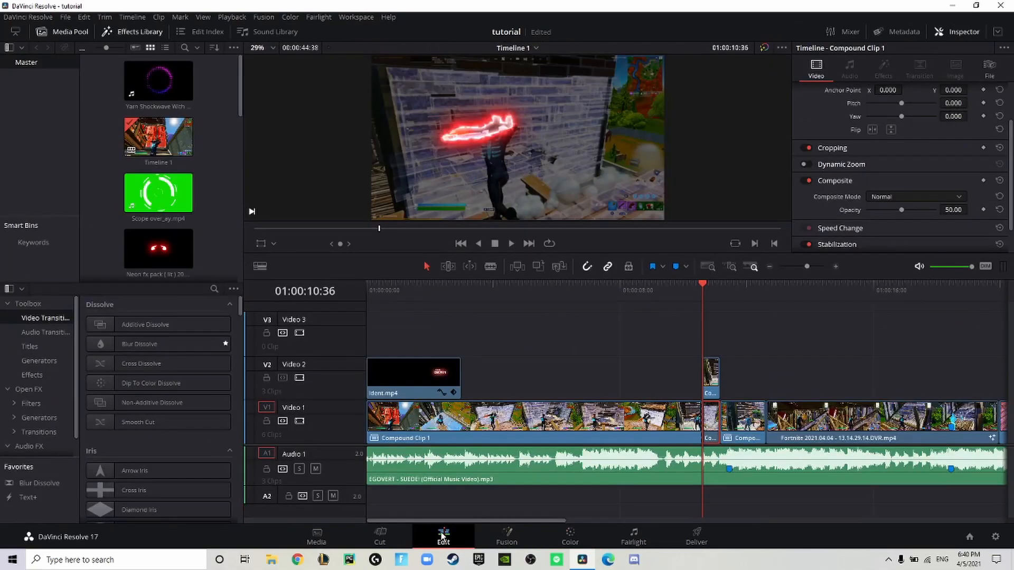
- Examine the frames around the start of the glow clip one by one
click(702, 285)
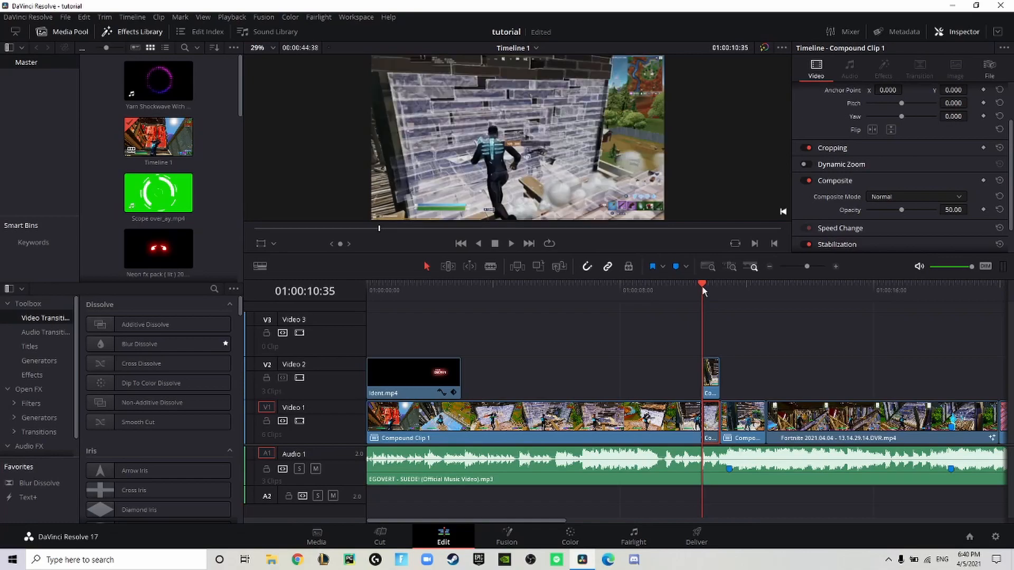
key(Left)
key(Left)
key(Left)
key(Left)
key(Left)
key(Left)
key(Left)
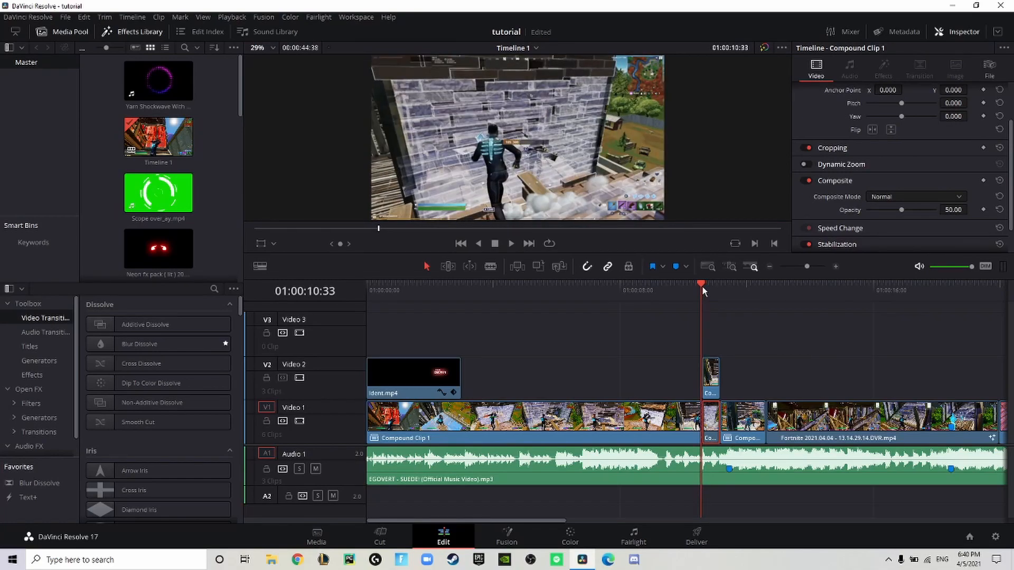
key(Right)
key(Right)
key(Right)
key(Right)
key(Right)
key(Right)
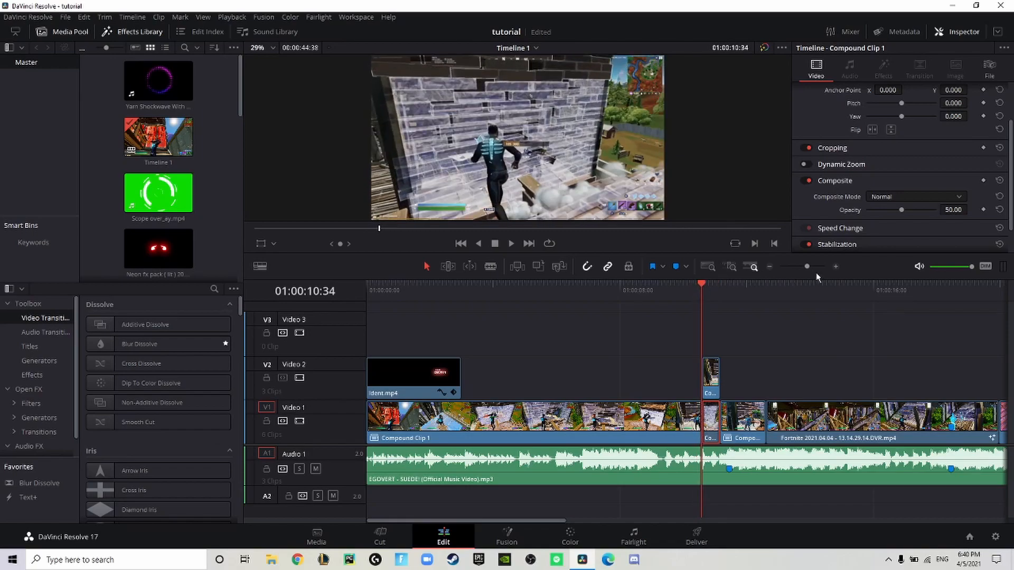
drag(807, 267, 826, 267)
drag(687, 284, 724, 287)
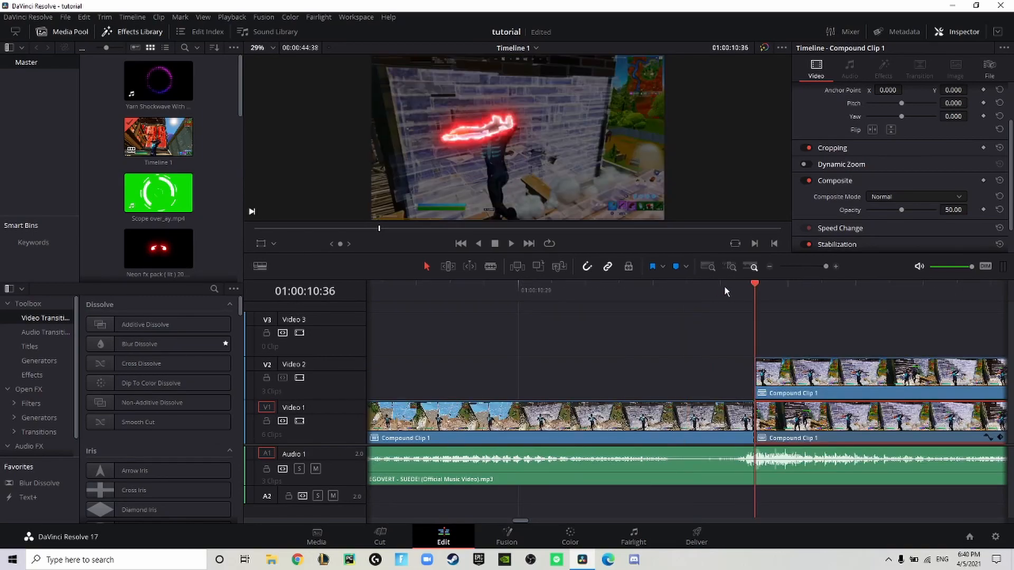
key(Left)
key(Left)
key(Left)
key(Left)
key(Left)
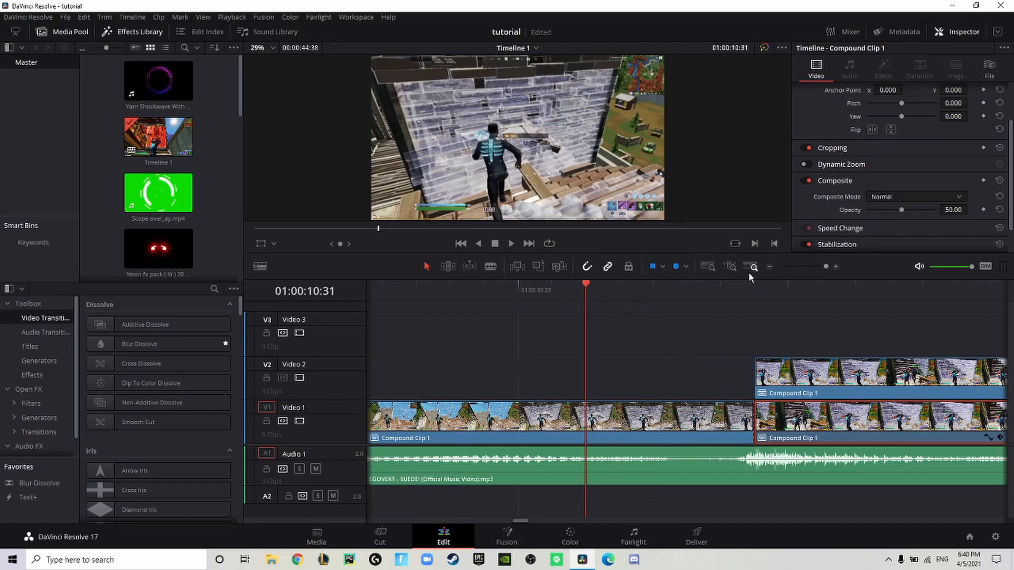
- Set the opacity of the Video 1 clip beneath the glow clip to 75
click(769, 266)
click(769, 267)
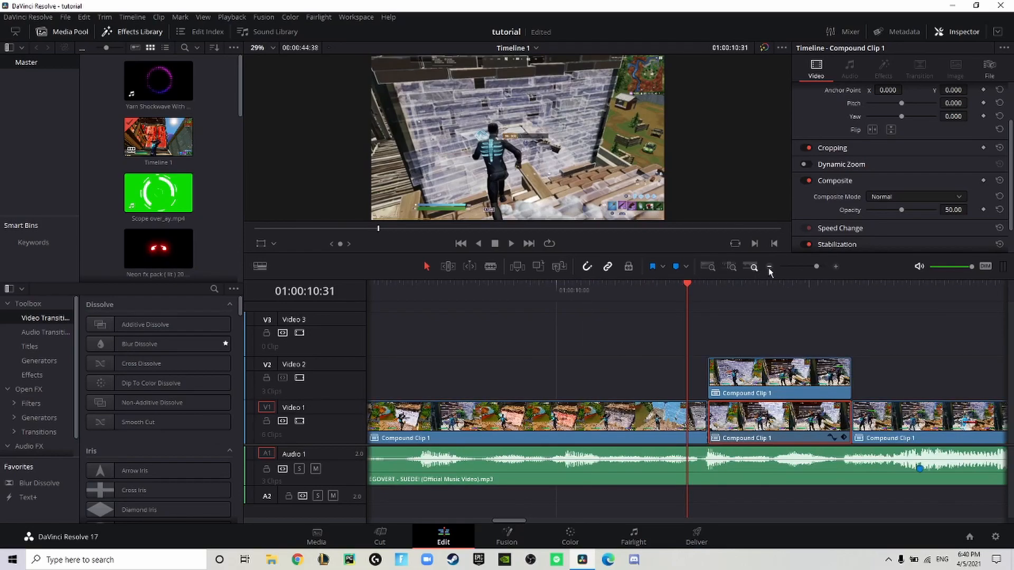
click(769, 267)
click(954, 210)
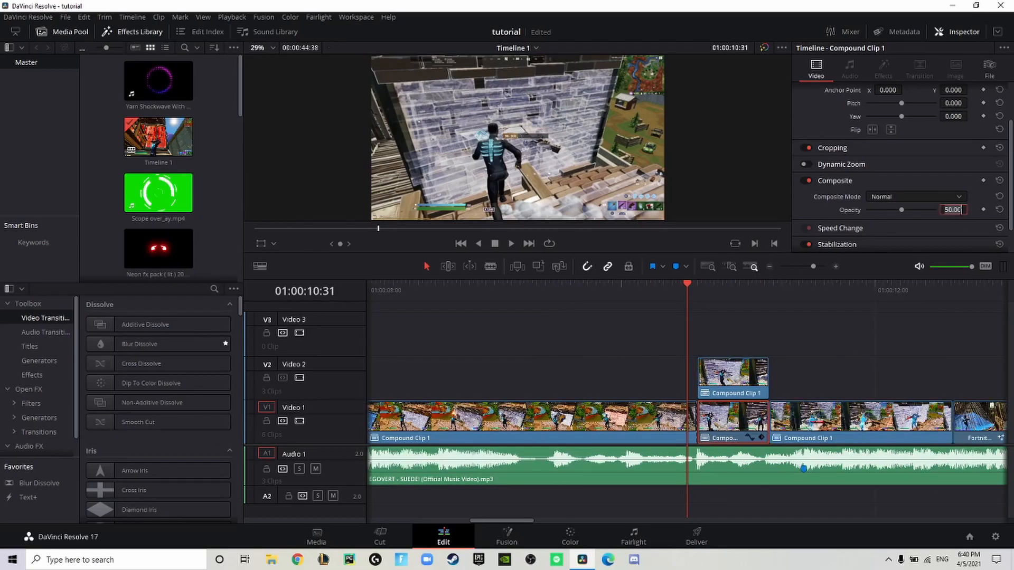
text(75)
key(Return)
- Play the timeline from before the glow clip to review how the background dims under the glow
key(Left)
key(Left)
key(Left)
key(Left)
key(Left)
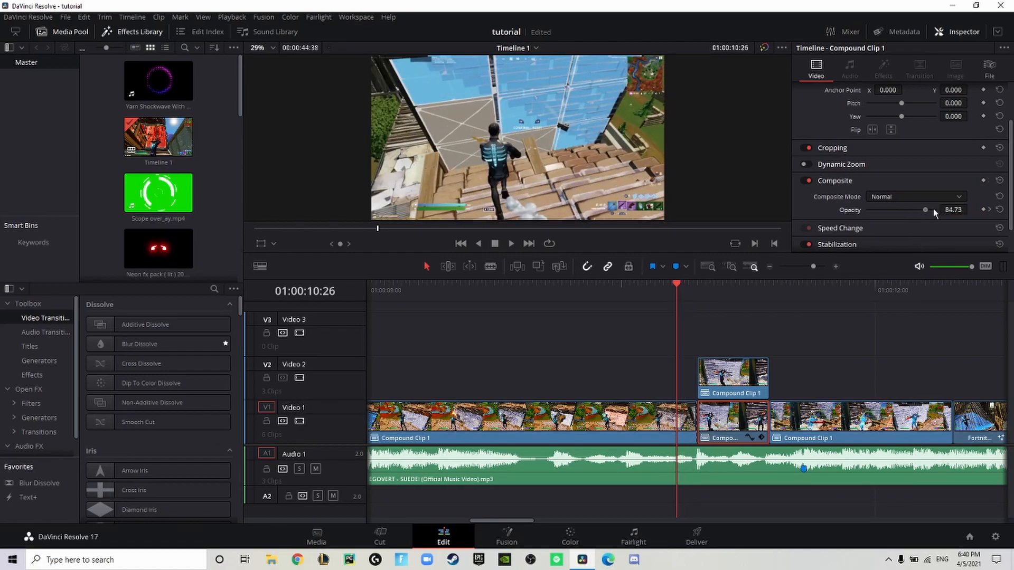
drag(679, 285, 607, 287)
key(space)
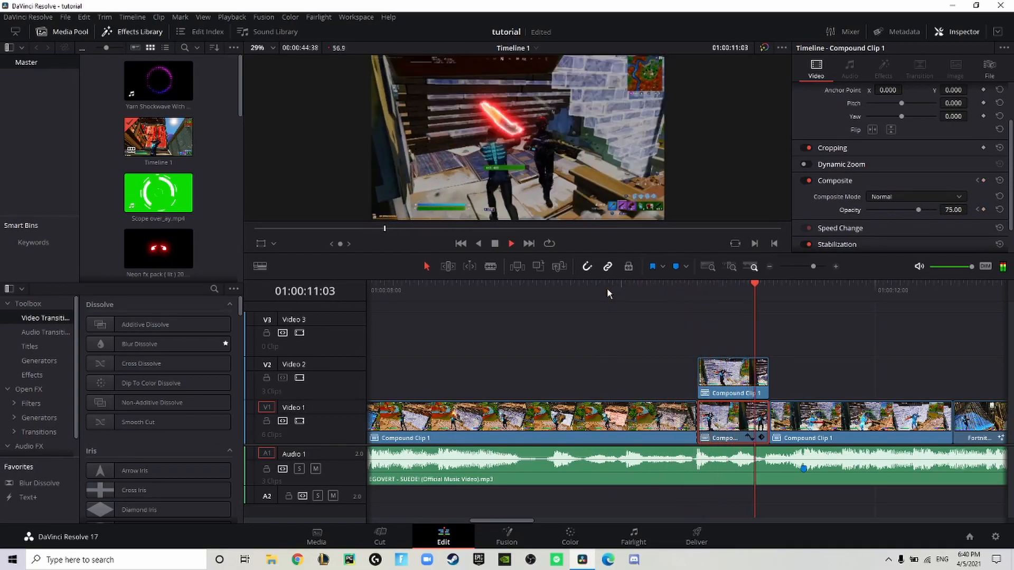
key(space)
- Set the background clip's opacity to 90 with the playhead at 01:00:10:28 and save the project
drag(880, 285, 680, 309)
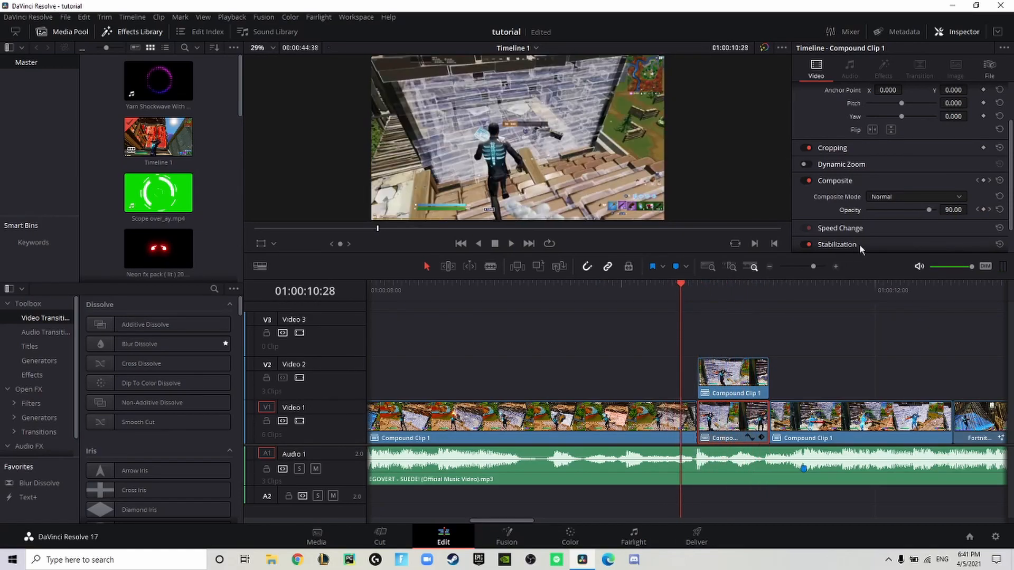
click(770, 267)
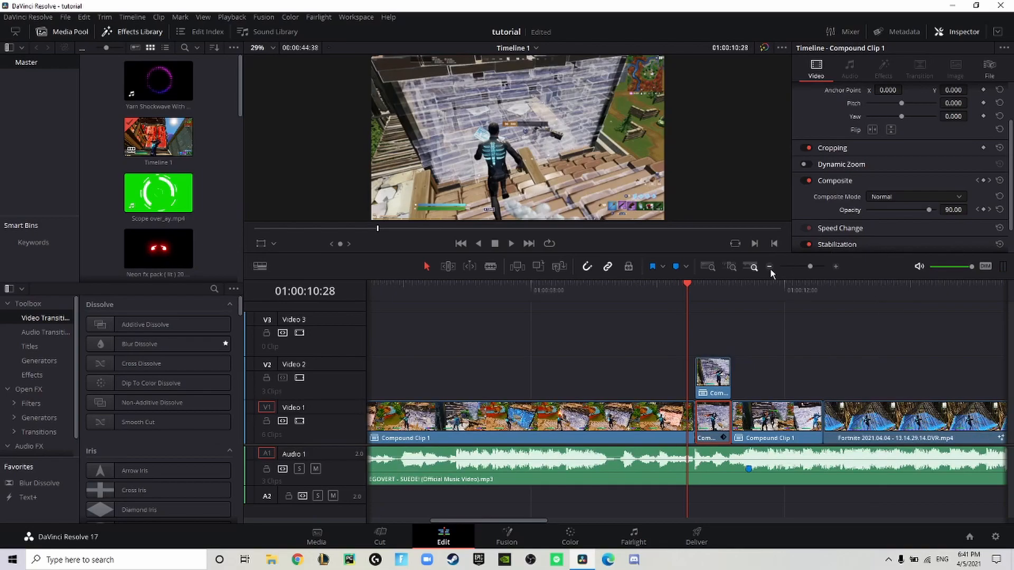
click(769, 267)
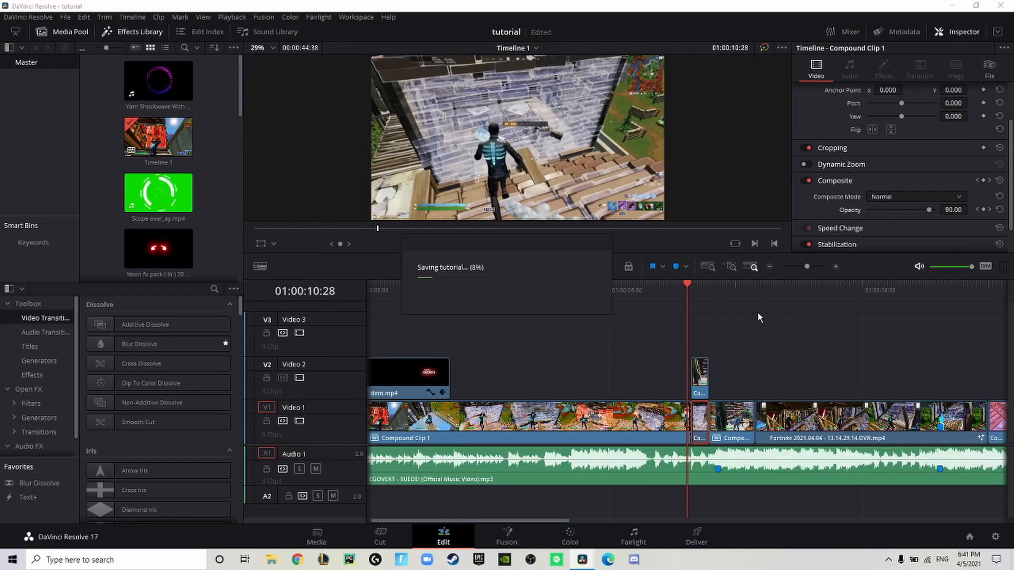
- Select the Ident.mp4 clip on Video 2, play the timeline from its start and scrub ahead to the glow section
drag(687, 293, 426, 321)
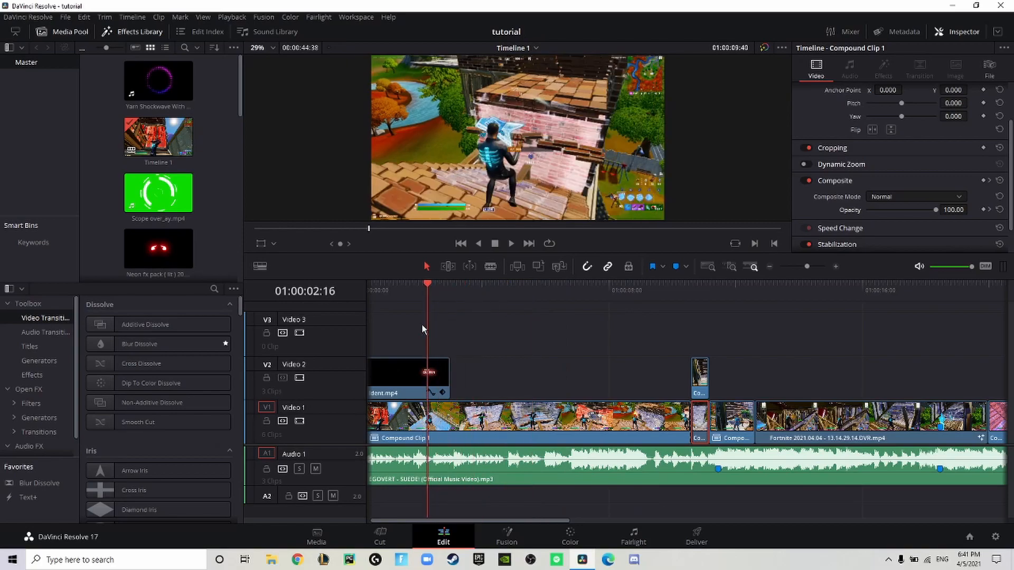
click(398, 382)
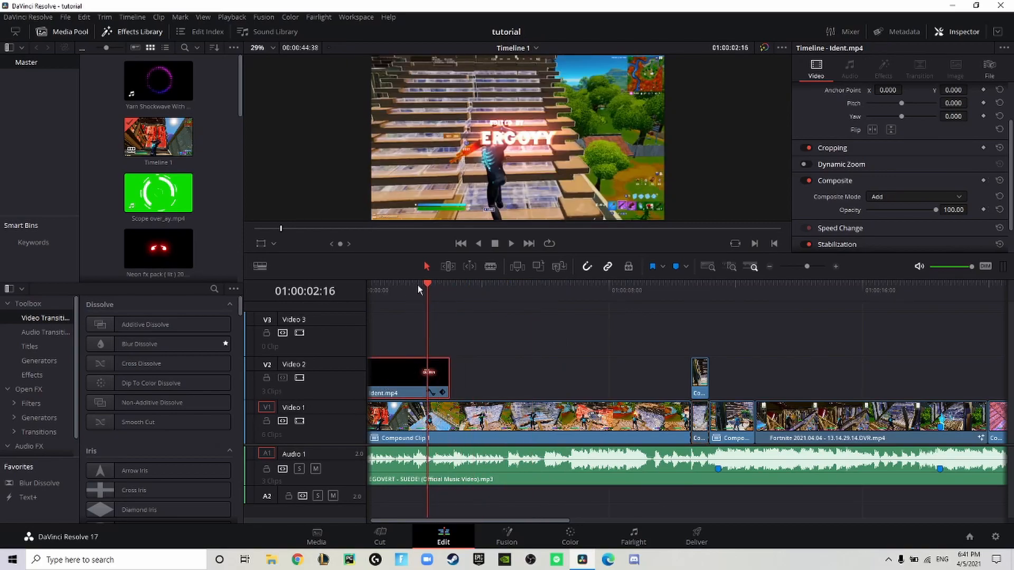
drag(424, 283, 367, 309)
key(space)
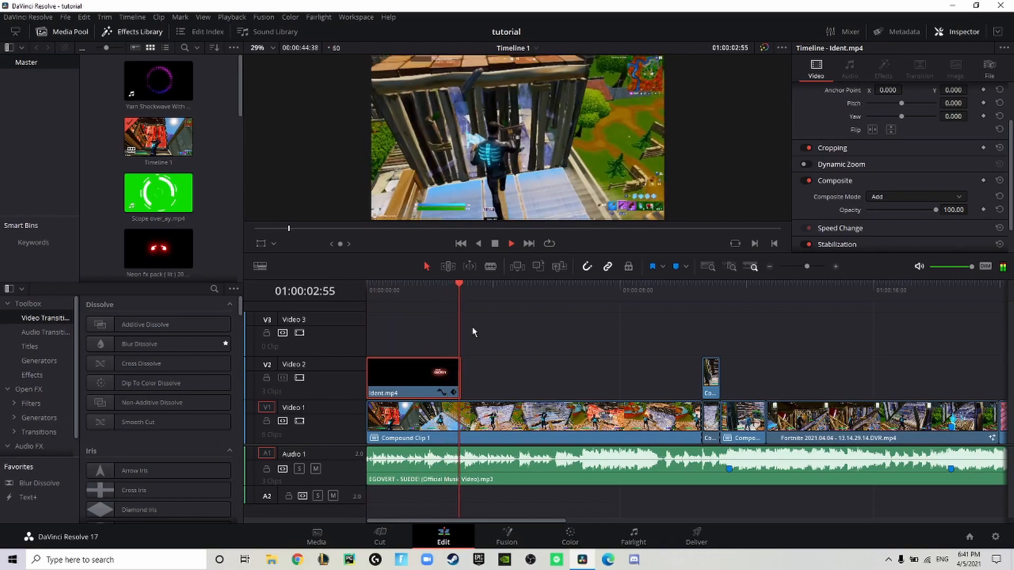
key(space)
drag(486, 281, 694, 312)
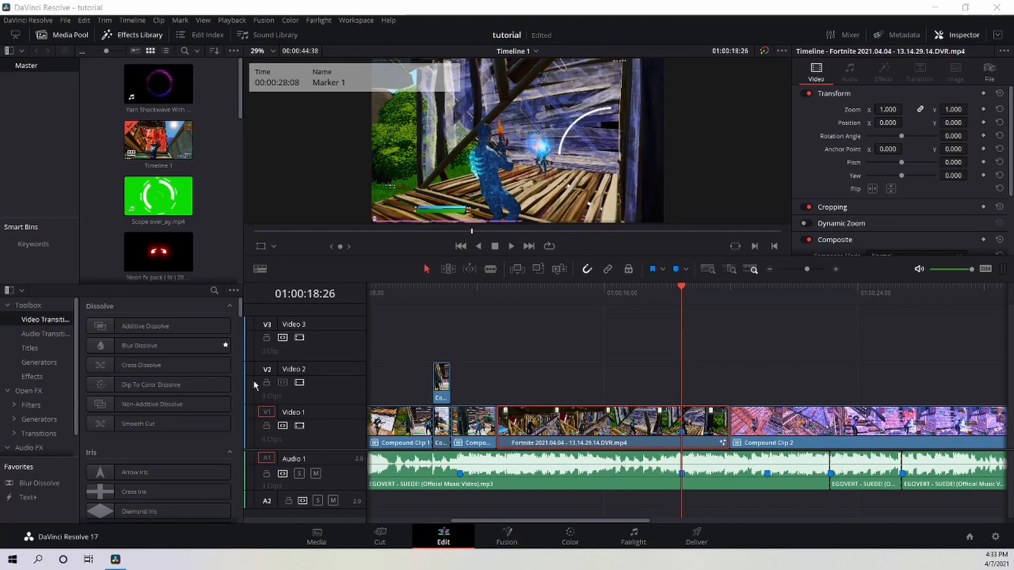
- Open the Fortnite clip in Fusion, add a Camera Shake node and park it disconnected below the node chain
click(503, 546)
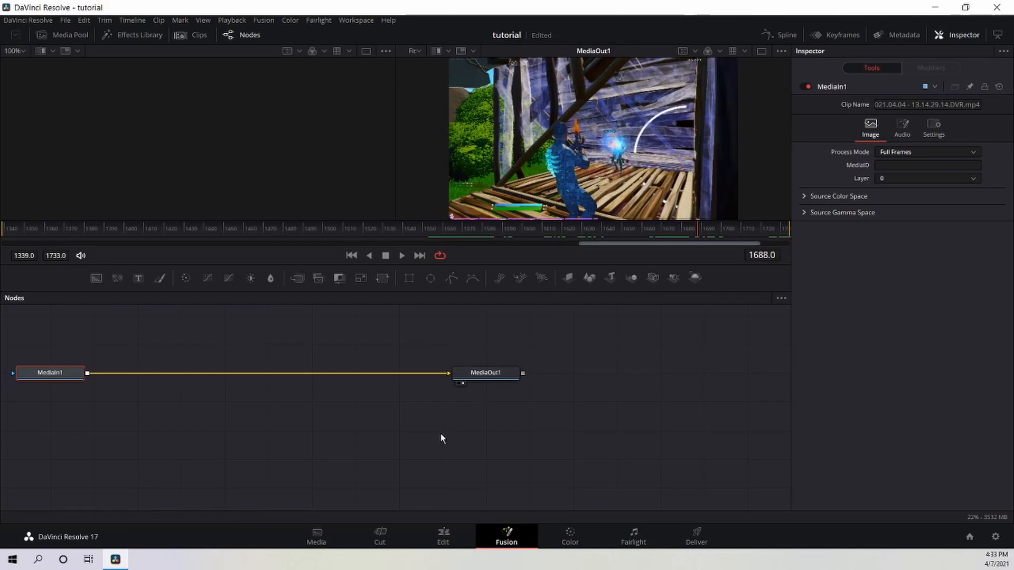
key(shift+space)
text(s_glow)
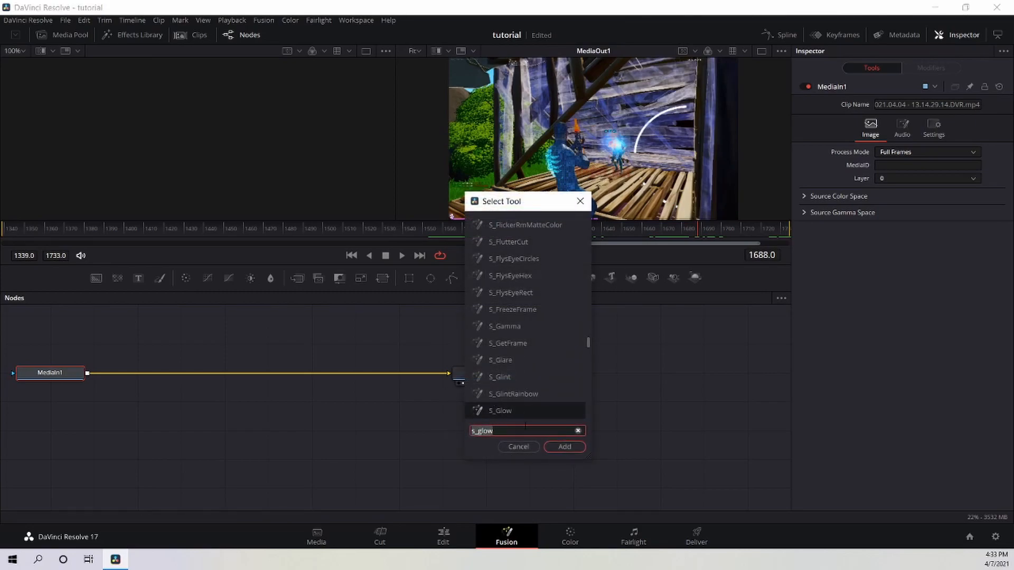
text(sha)
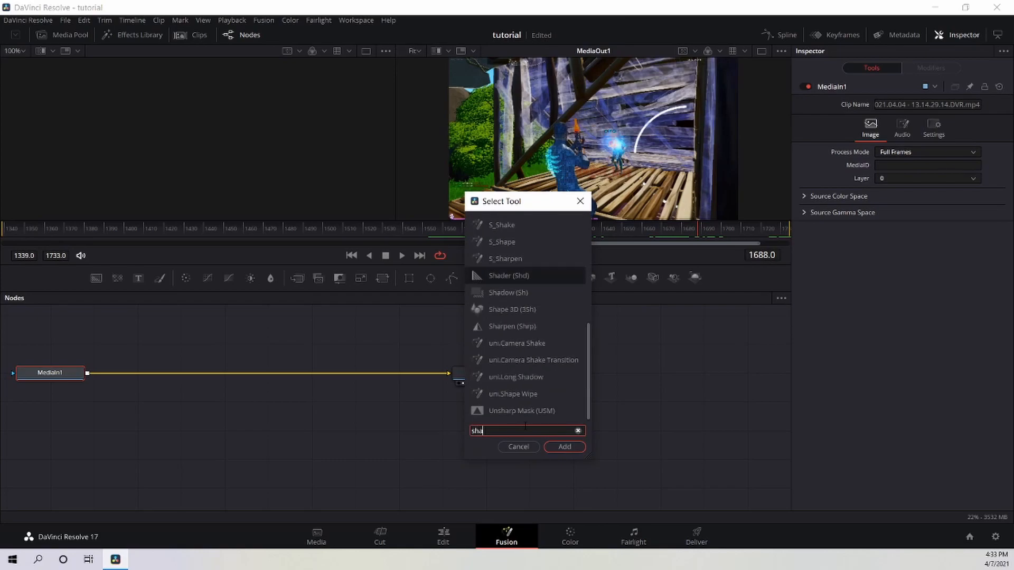
text(ke)
click(547, 447)
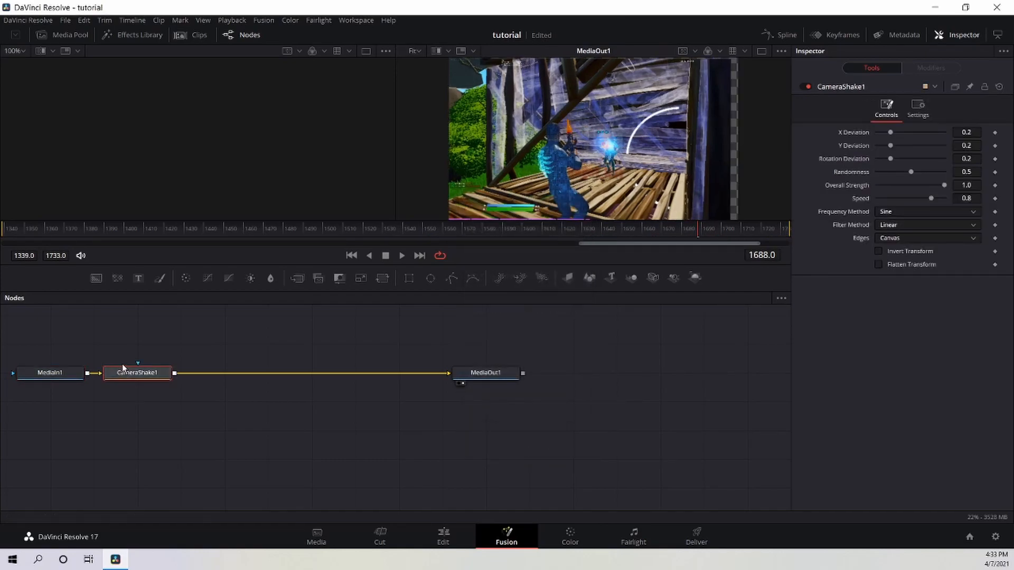
drag(121, 370, 91, 483)
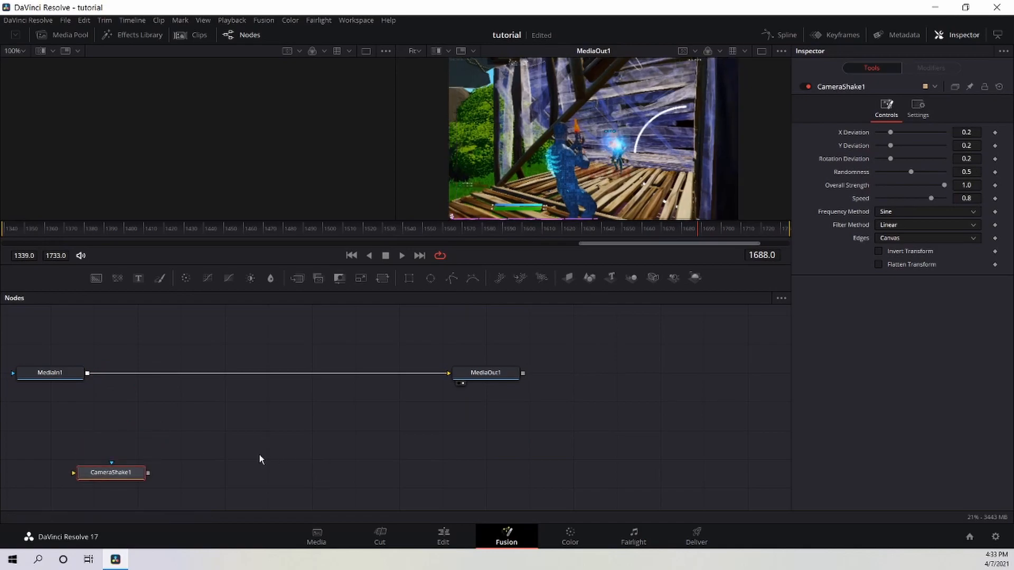
- Add an S_Glow node and place it unconnected beside the Camera Shake node
key(shift+space)
text(s_glo)
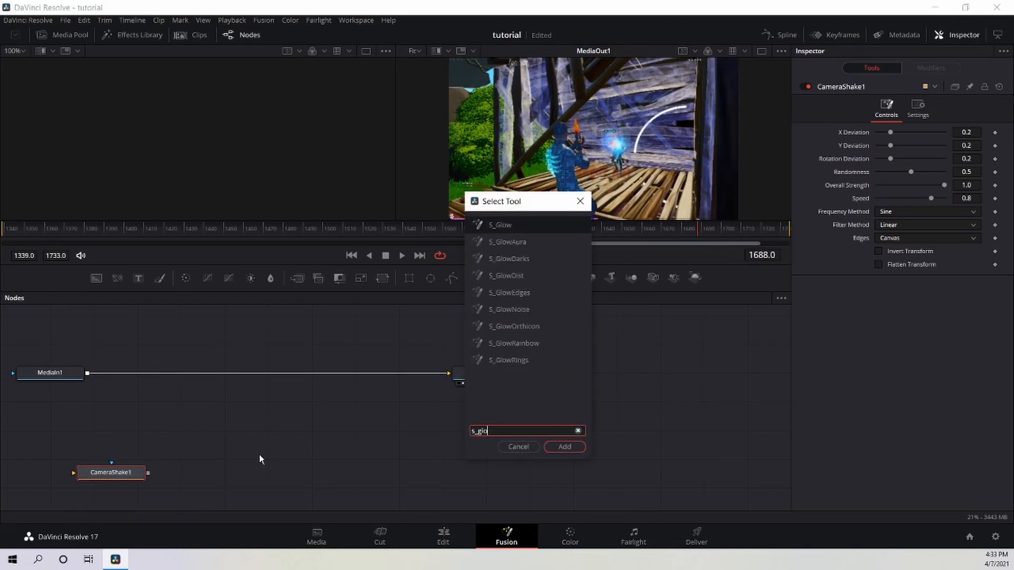
click(564, 447)
drag(197, 478, 224, 483)
- Insert CameraShake1 between MediaIn1 and MediaOut1, with X and Y Deviation at 0.0 and Rotation Deviation at 0.45
drag(111, 470, 149, 375)
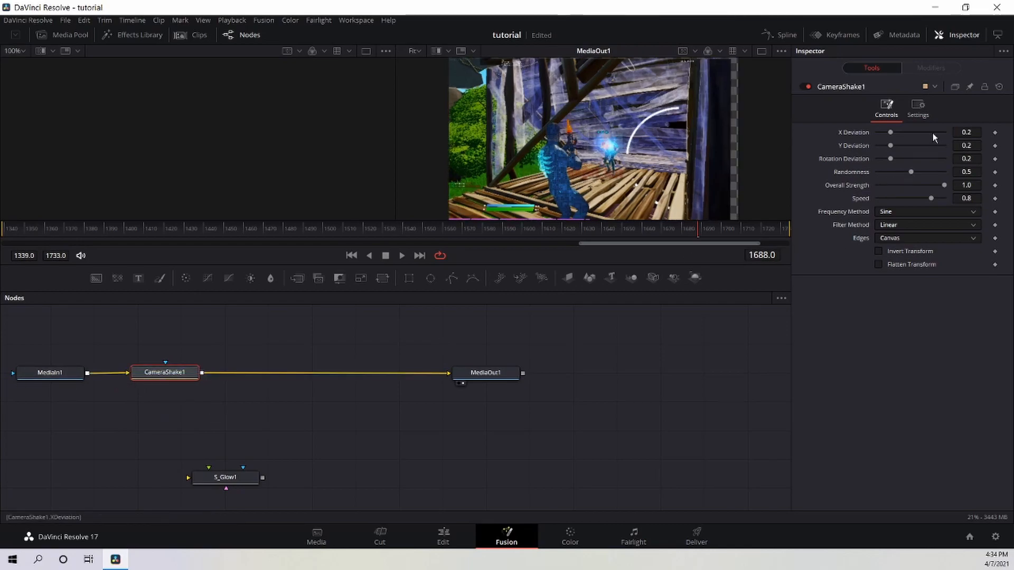
mouse_move(892, 133)
mouse_down()
mouse_move(877, 133)
mouse_move(877, 146)
mouse_up()
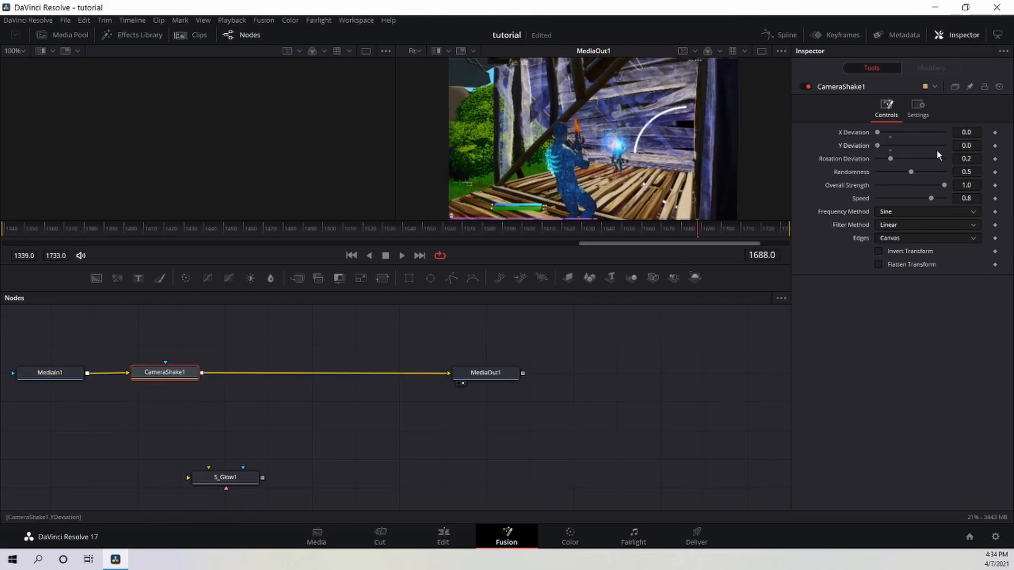
click(966, 158)
text(.45)
key(Return)
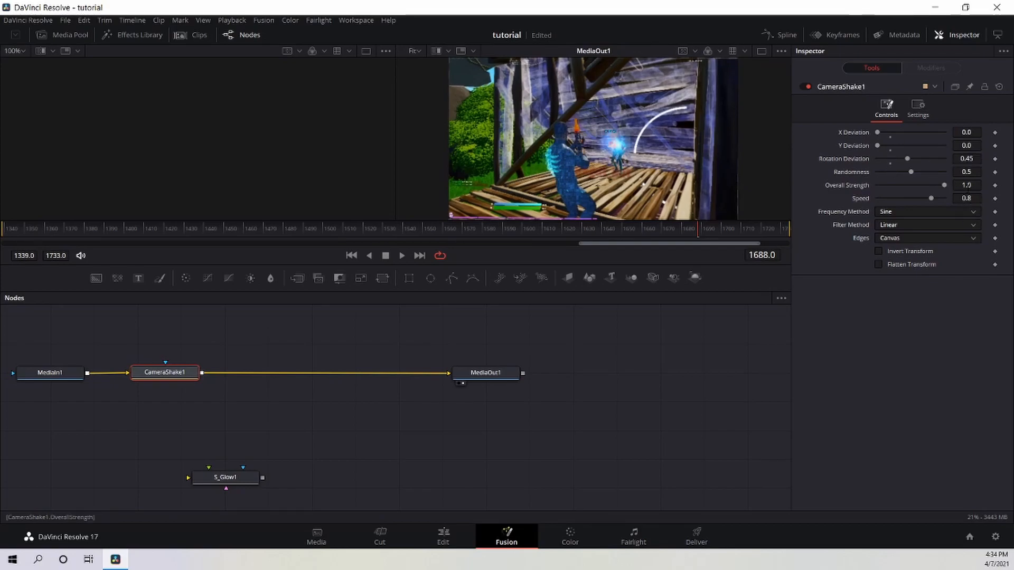
- Set the camera shake's Speed to 0.09 and its Edges to Mirror
click(968, 198)
text(.06)
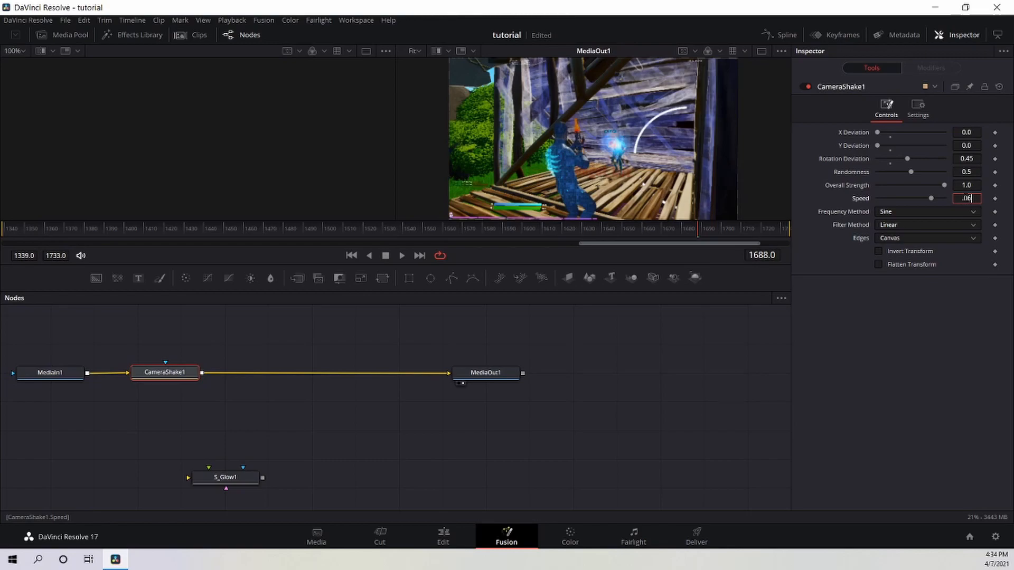
key(Return)
click(908, 238)
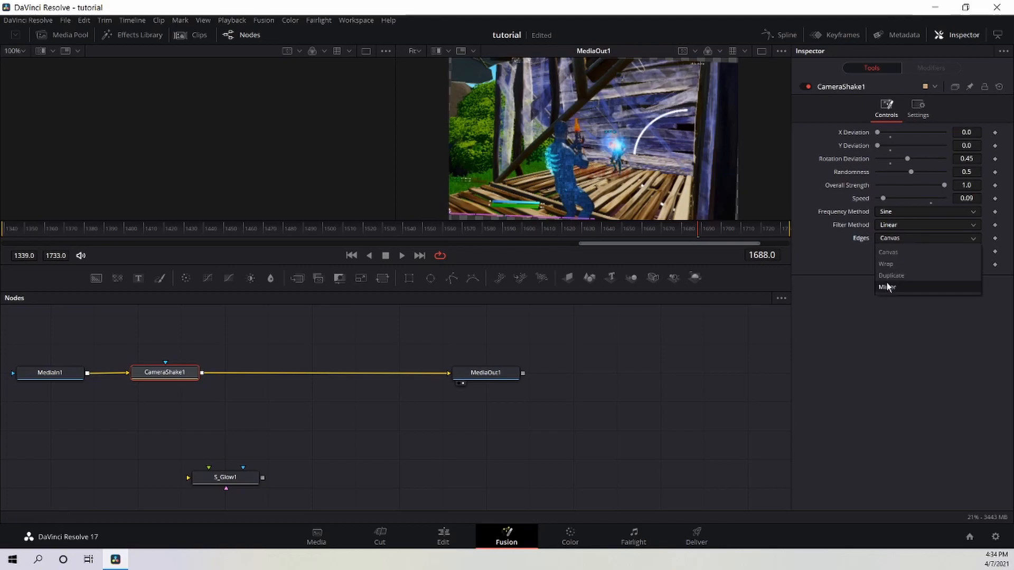
click(887, 287)
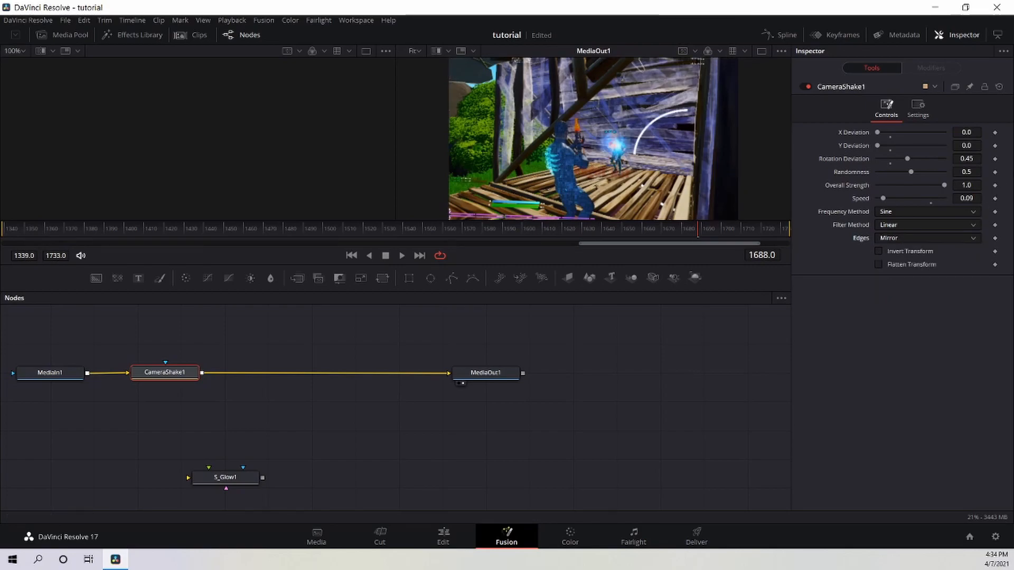
- Keyframe the camera shake's Overall Strength at 1.0 on frame 1688 and add another keyframe a few frames earlier
click(995, 186)
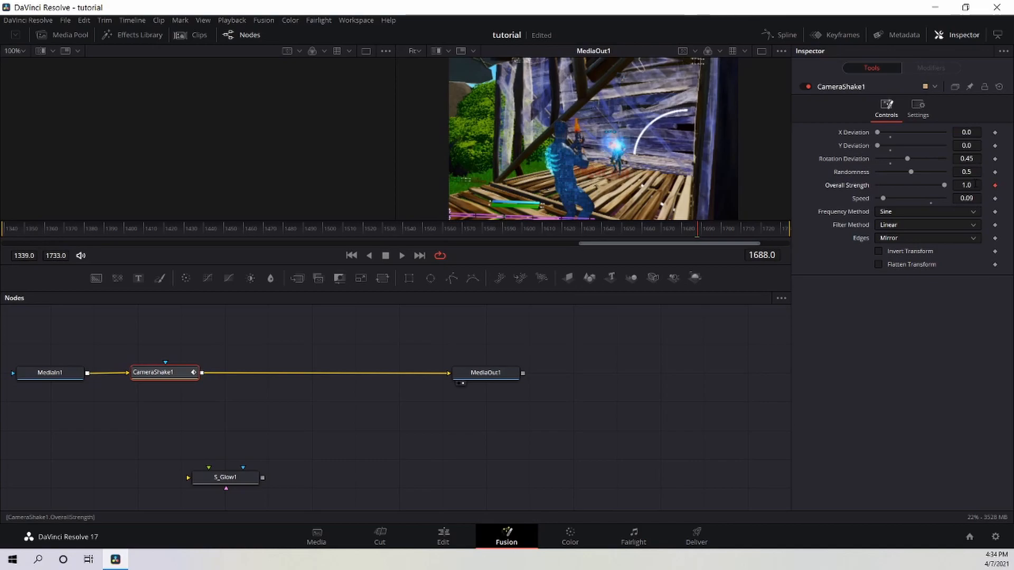
key(Left)
key(Left)
key(Left)
key(Left)
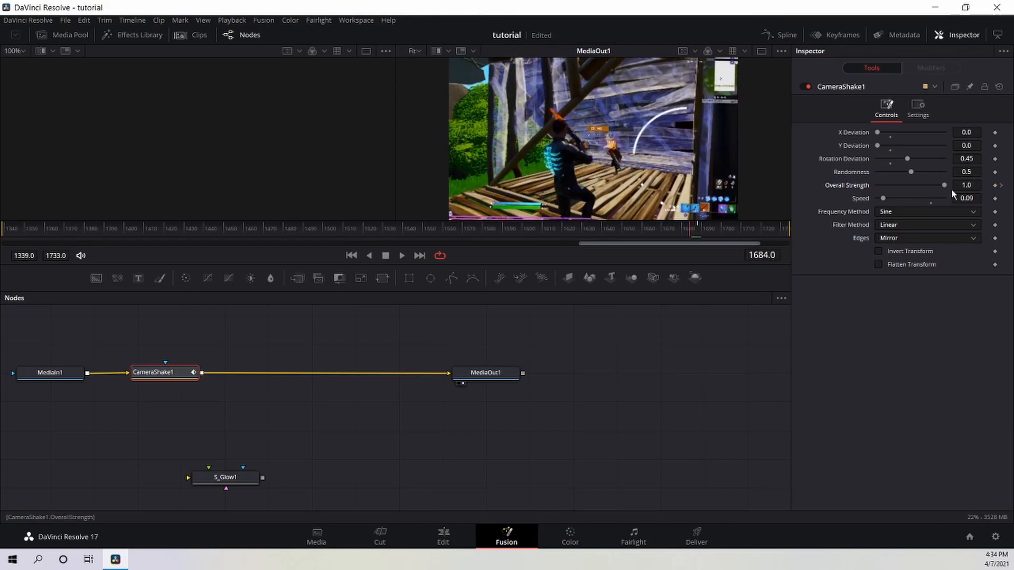
click(1002, 185)
click(1004, 204)
- Keyframe the camera shake's Overall Strength at 0.0 on frame 1800
key(Right)
key(Right)
key(Right)
key(Right)
key(Right)
key(Right)
key(Right)
key(Right)
key(Right)
key(Right)
key(Right)
key(Right)
key(Right)
key(Right)
key(Right)
key(Right)
key(Right)
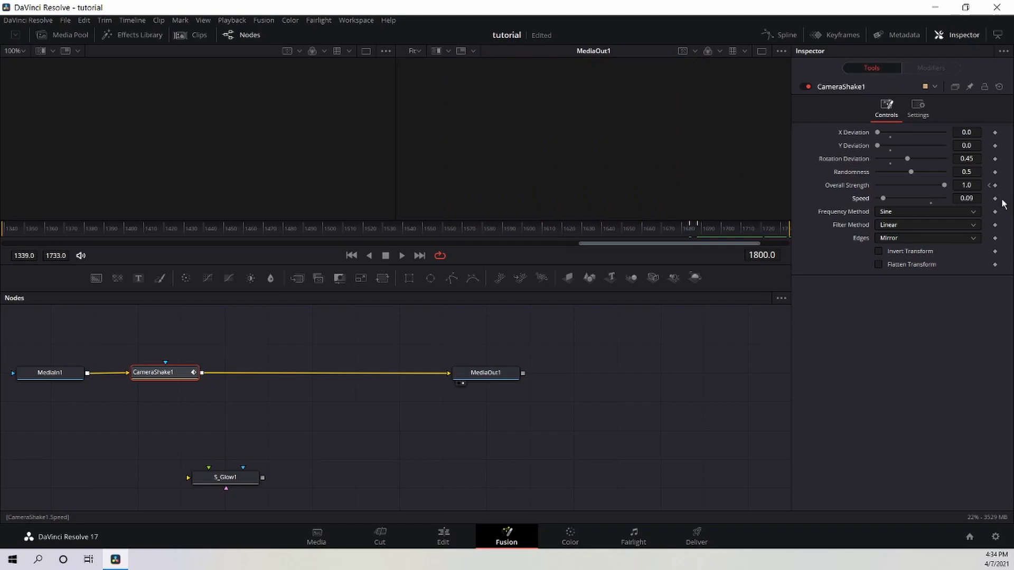
drag(944, 185, 801, 190)
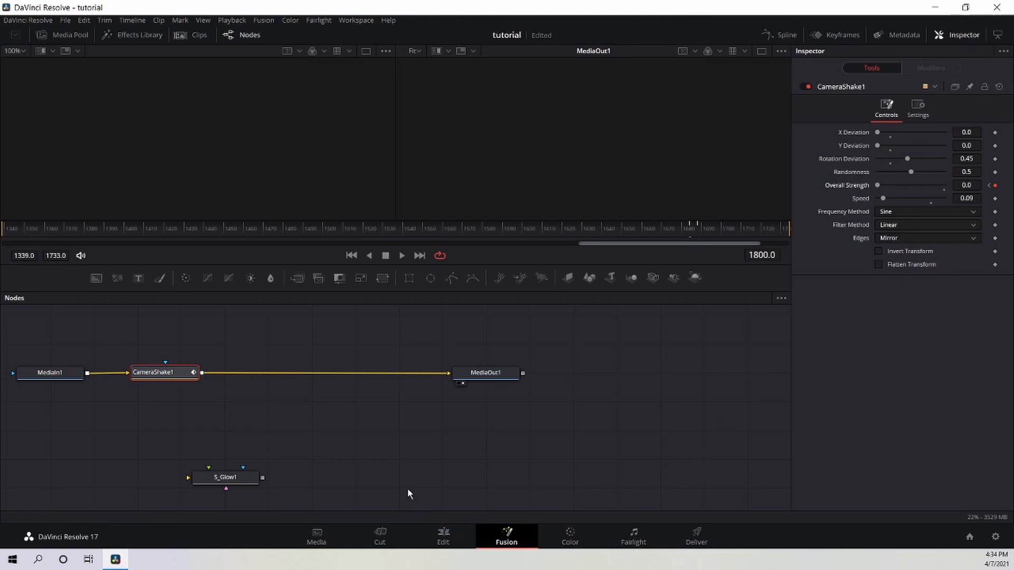
- Insert S_Glow1 between CameraShake1 and MediaOut1 and keyframe its Brightness at frames 1688 and 1683
drag(225, 483, 294, 384)
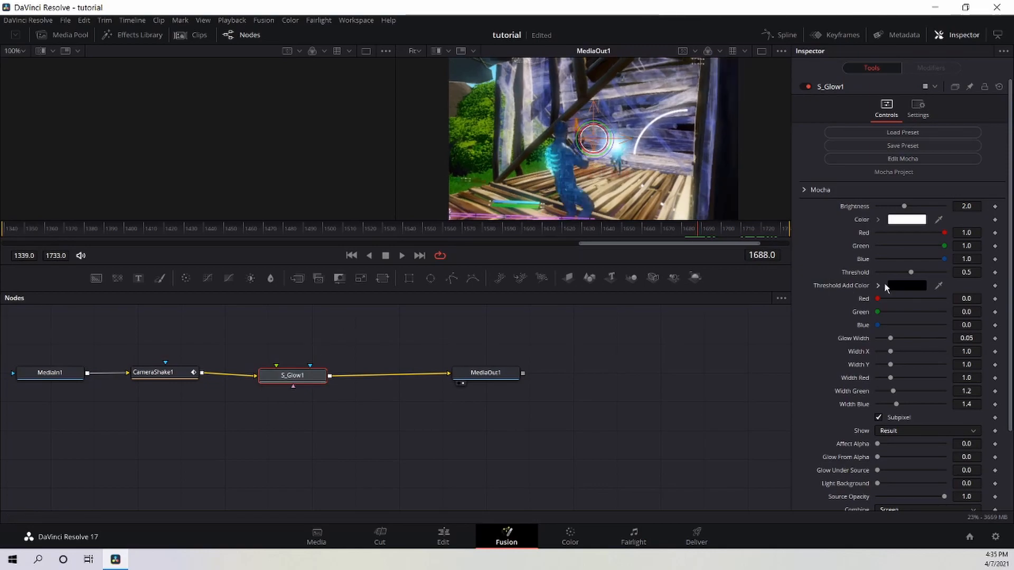
click(995, 206)
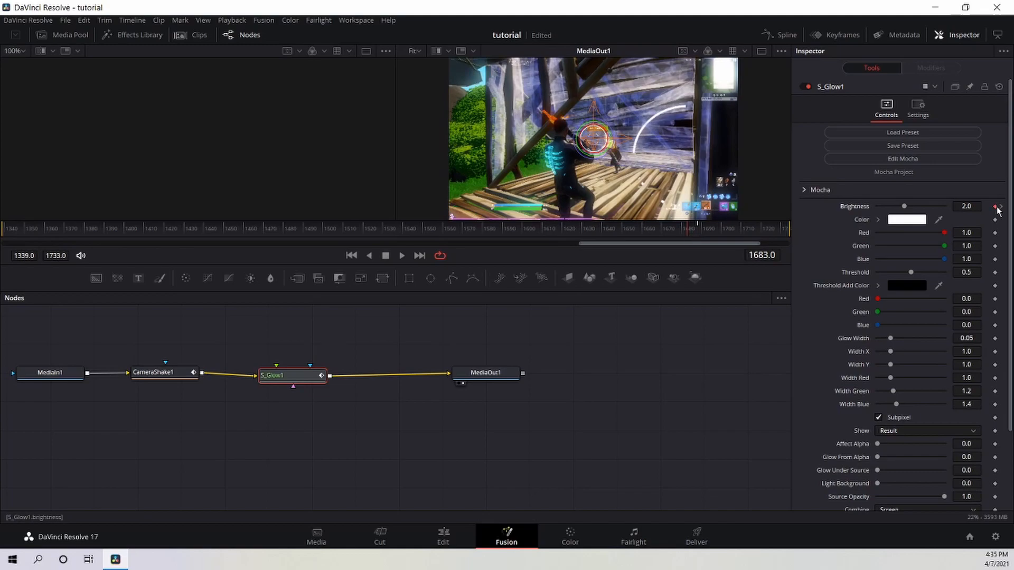
click(999, 207)
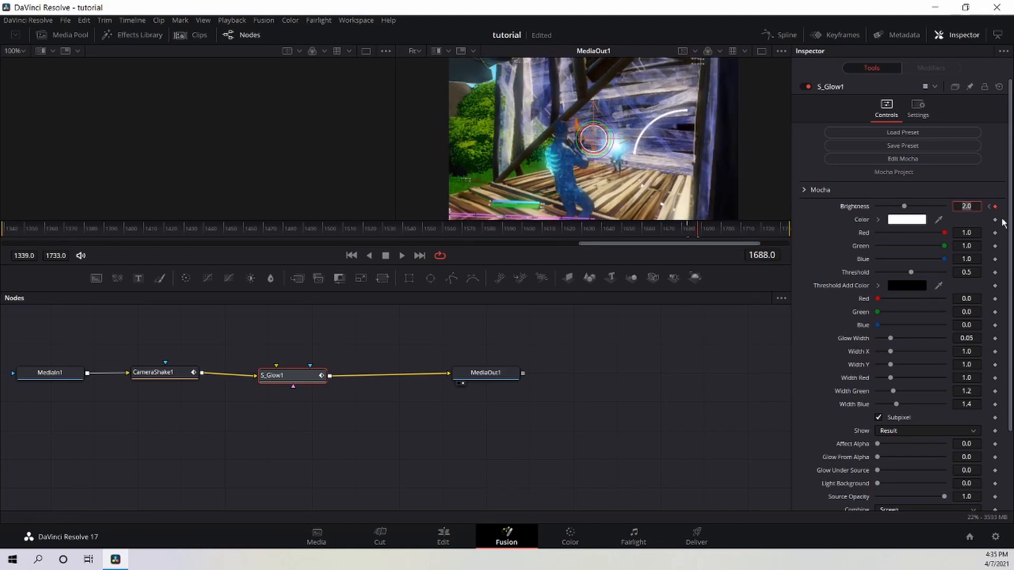
- Add a Brightness keyframe to S_Glow1 at frame 1712 and lower it to the minimum
key(Right)
key(Right)
key(Right)
key(Right)
key(Right)
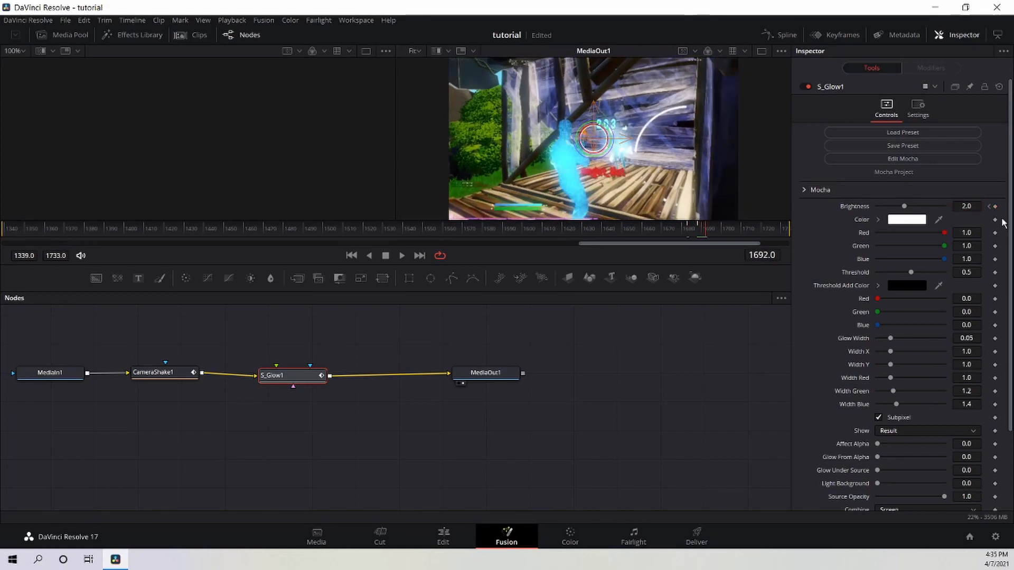
key(Right)
key(Right)
key(Right)
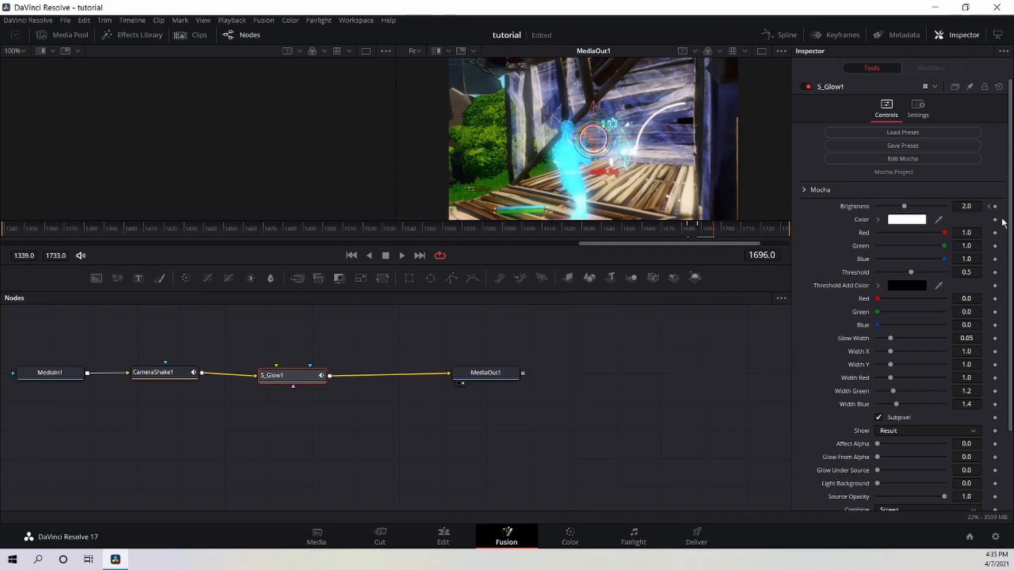
key(Right)
key(Right)
key(Right)
key(Right)
key(Right)
key(Right)
key(Right)
key(Right)
key(Right)
key(Right)
key(Right)
key(Right)
key(Right)
key(Right)
key(Right)
key(Right)
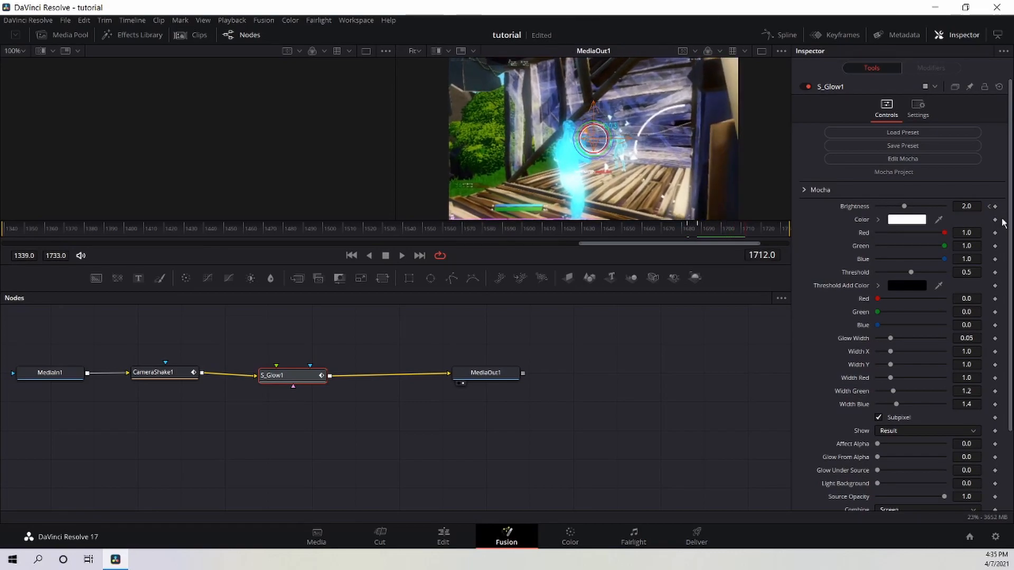
click(995, 206)
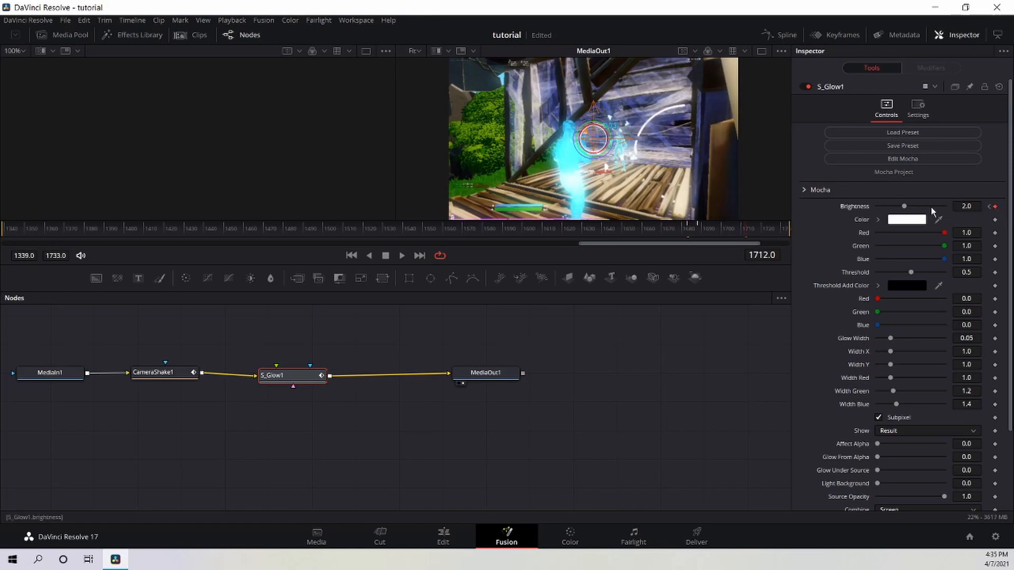
drag(904, 207, 878, 206)
- Set S_Glow1's Brightness keyframe at frame 1688 to 3.5
click(989, 207)
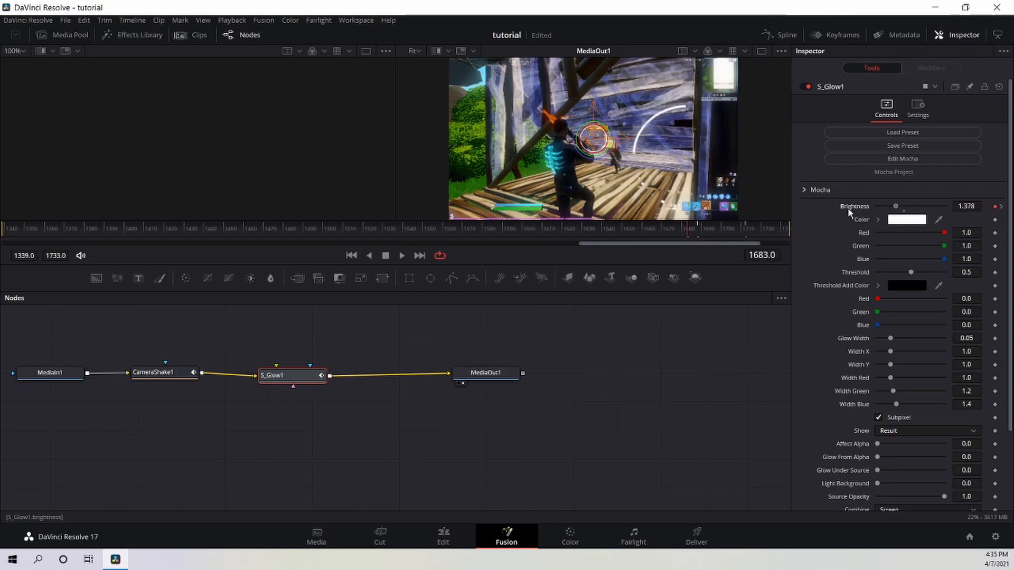
click(1001, 207)
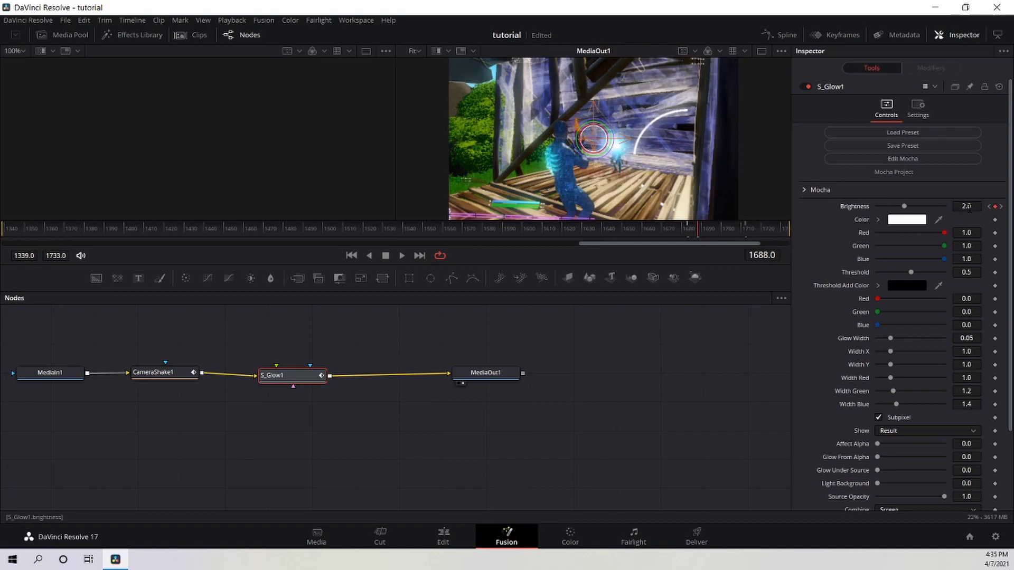
click(968, 207)
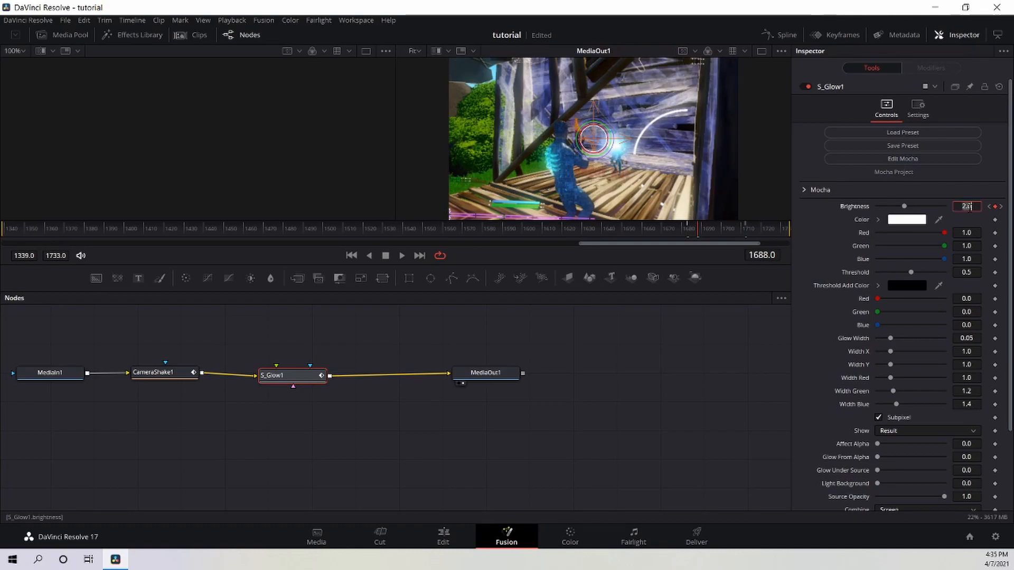
text(3.5)
key(Return)
- Set the glow color to magenta #ff00ff and the glow Threshold to 0.0
click(903, 220)
click(385, 256)
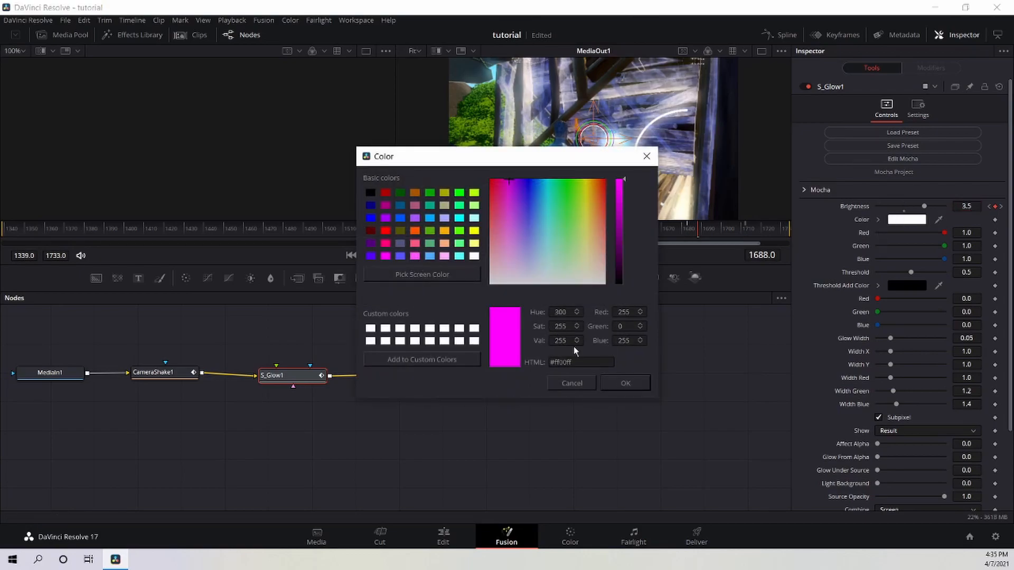
click(624, 384)
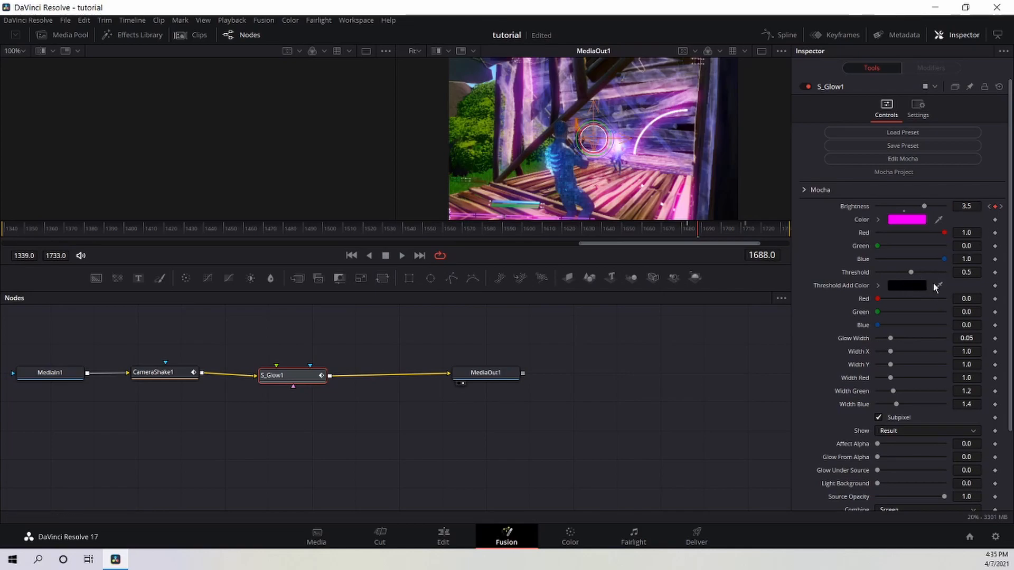
drag(911, 272, 841, 272)
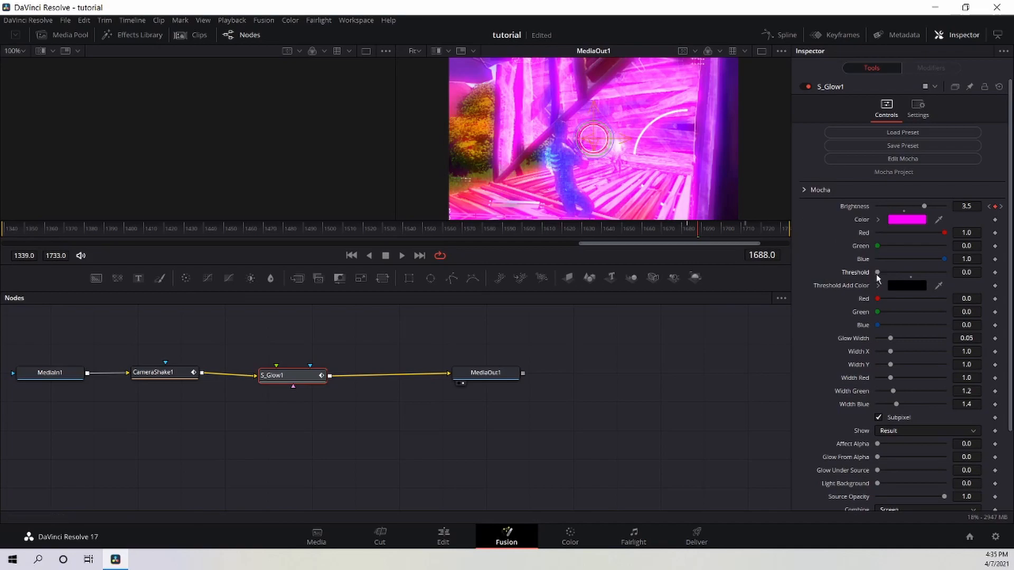
mouse_move(877, 272)
mouse_down()
mouse_move(965, 274)
mouse_move(894, 276)
mouse_move(904, 265)
mouse_move(919, 268)
mouse_move(864, 276)
mouse_up()
- Return to the edit timeline and play from before the marked hit to review the shake and magenta glow
click(444, 539)
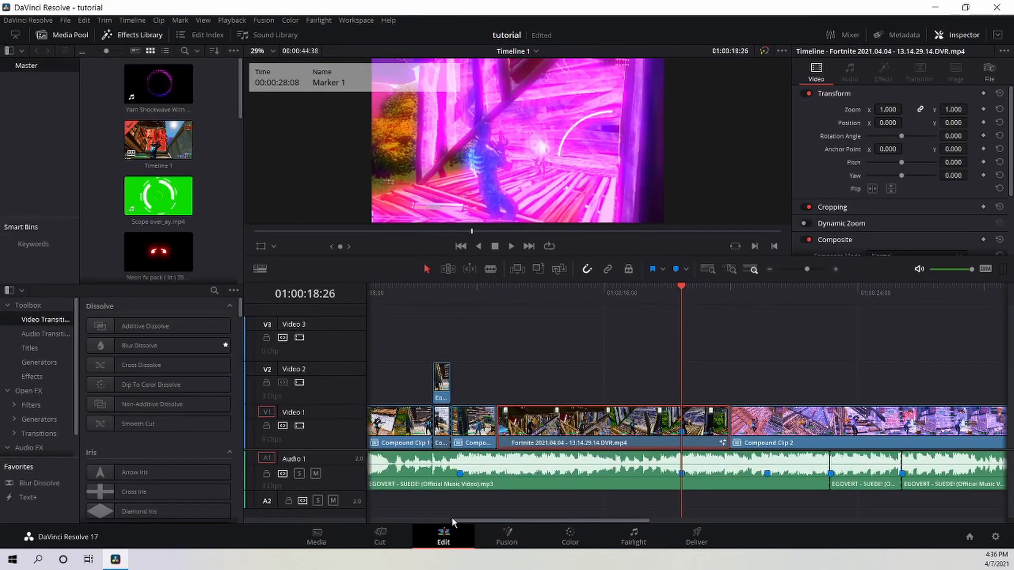
drag(671, 295, 618, 294)
key(space)
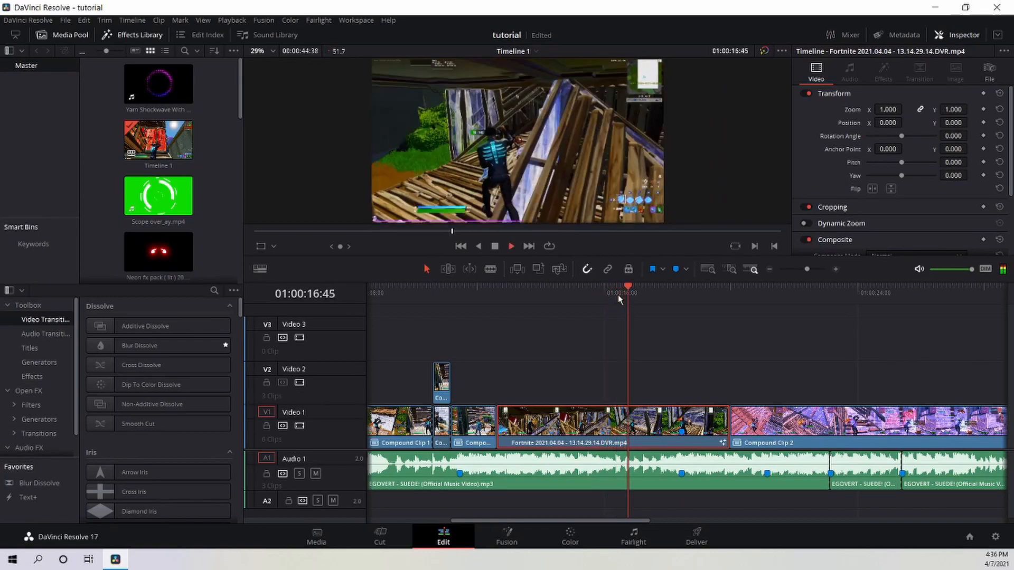
key(space)
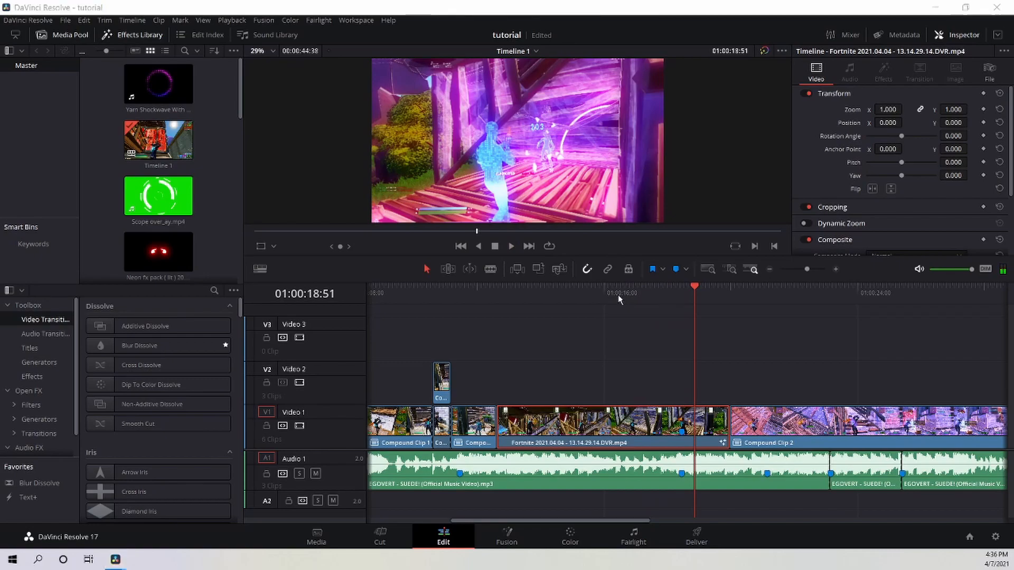
- Scrub ahead to Marker 5 at 01:00:25:24 and select the short music clip on Audio 1 that ends there
mouse_move(696, 290)
mouse_down()
mouse_move(988, 313)
mouse_move(807, 296)
mouse_move(819, 293)
mouse_up()
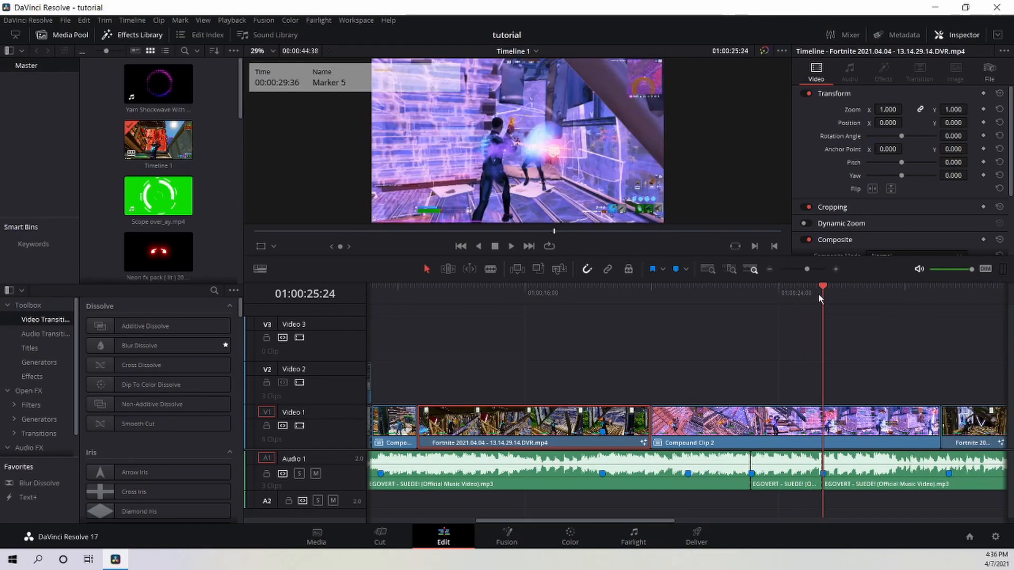
click(767, 480)
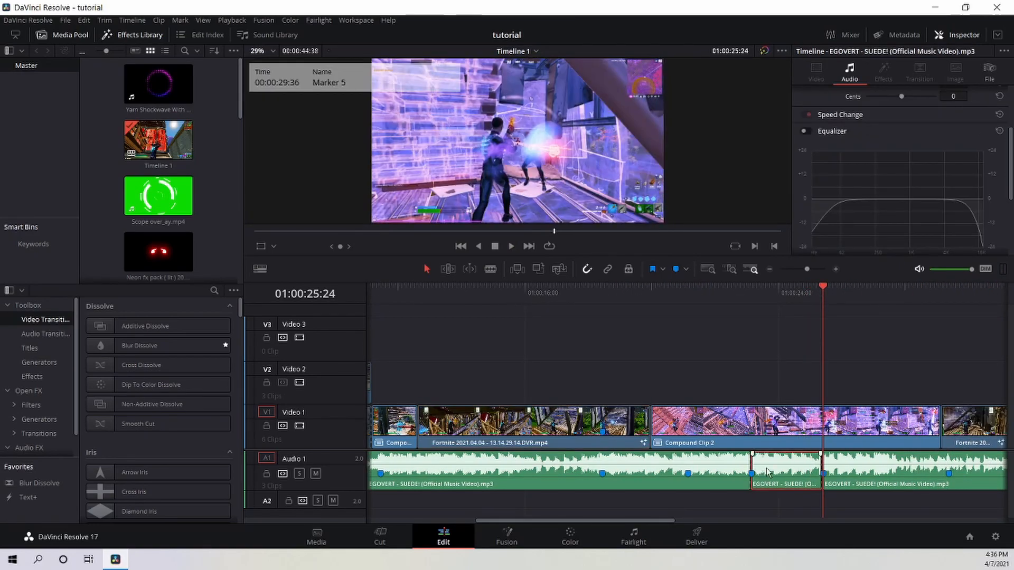
mouse_move(816, 294)
mouse_down()
mouse_move(778, 299)
mouse_move(820, 310)
mouse_move(762, 318)
mouse_move(818, 325)
mouse_up()
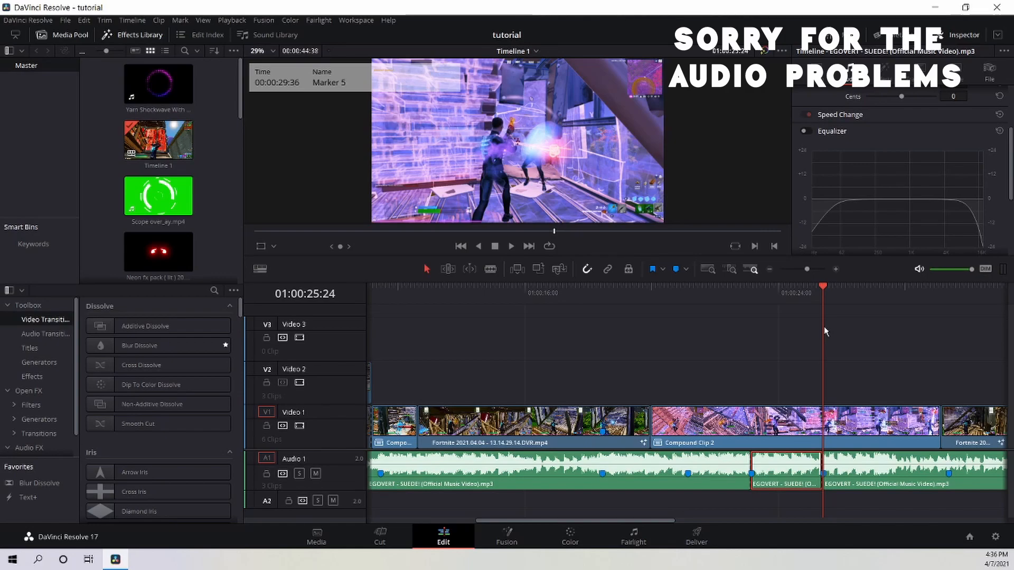
- Return to Marker 4 at 01:00:23:08 and enable the Equalizer on the short Audio 1 music clip that starts there
mouse_move(824, 287)
mouse_down()
mouse_move(794, 290)
mouse_move(818, 295)
mouse_up()
click(844, 423)
mouse_move(820, 284)
mouse_down()
mouse_move(845, 284)
mouse_move(828, 290)
mouse_up()
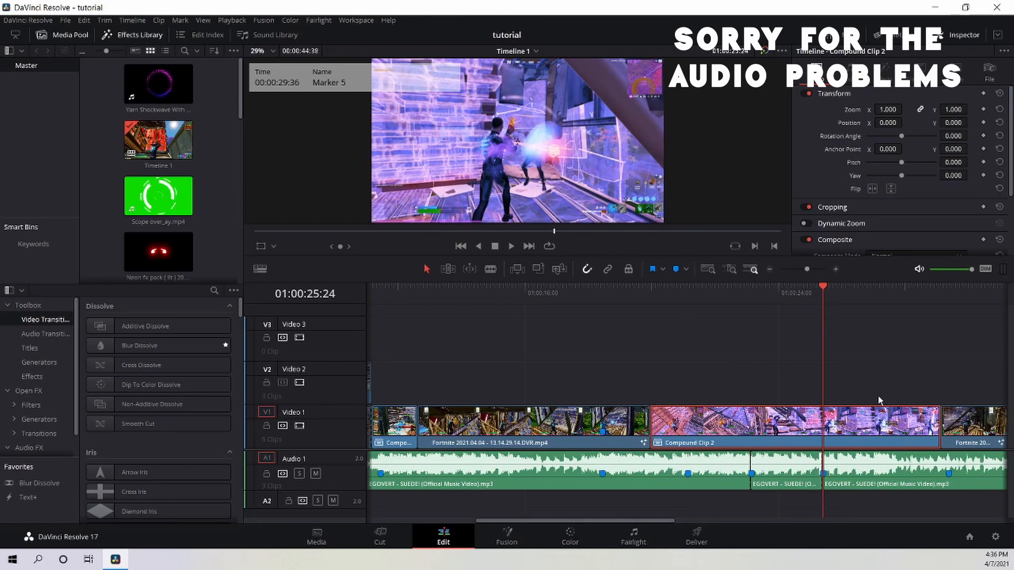
drag(820, 285, 752, 294)
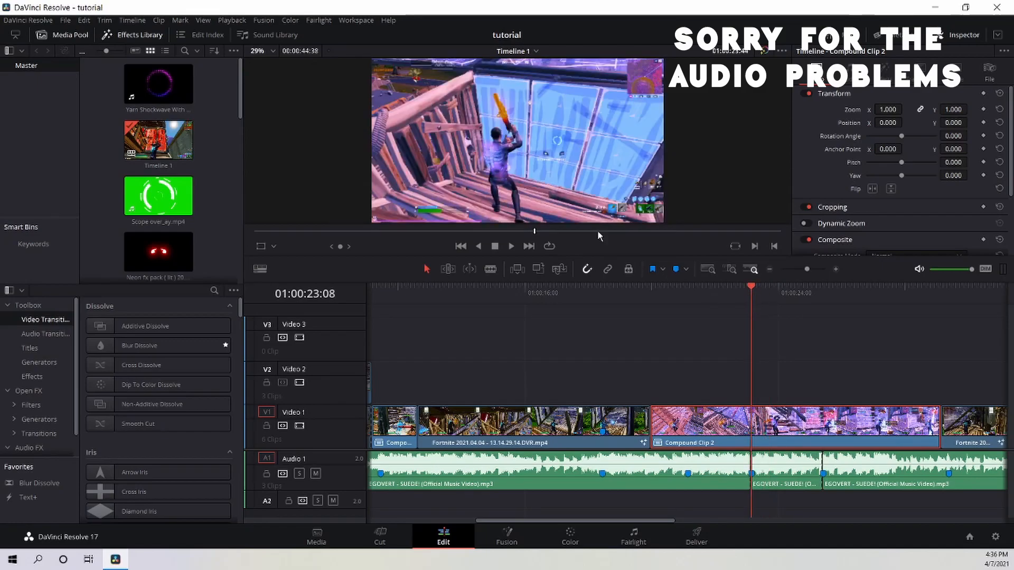
mouse_move(750, 289)
mouse_down()
mouse_move(841, 302)
mouse_move(751, 296)
mouse_up()
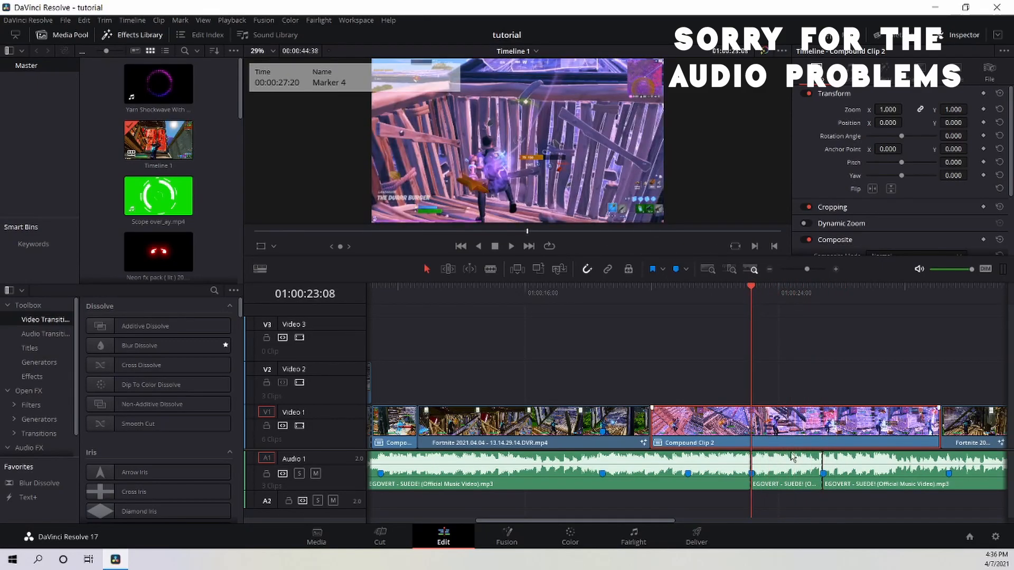
click(790, 478)
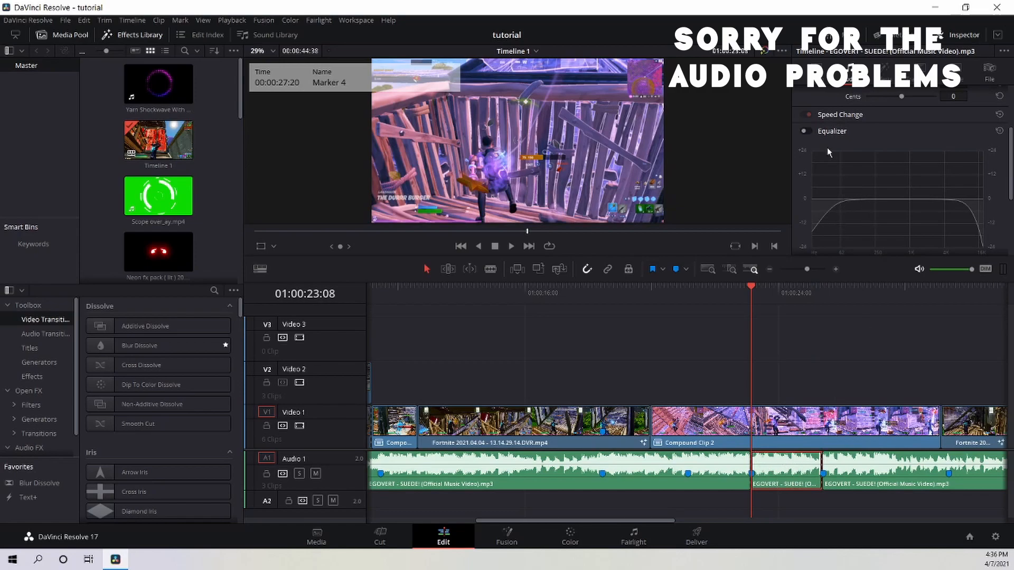
click(807, 129)
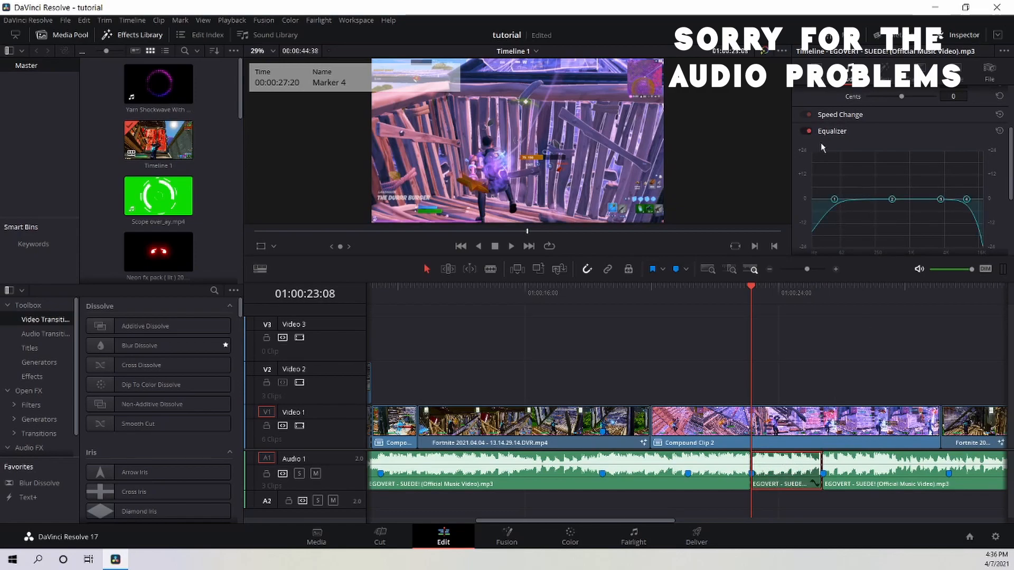
- Narrow the equalizer curve by moving Band 1 down at 1k0 and Band 4 down at 1k8
scroll(835, 153, down, 2)
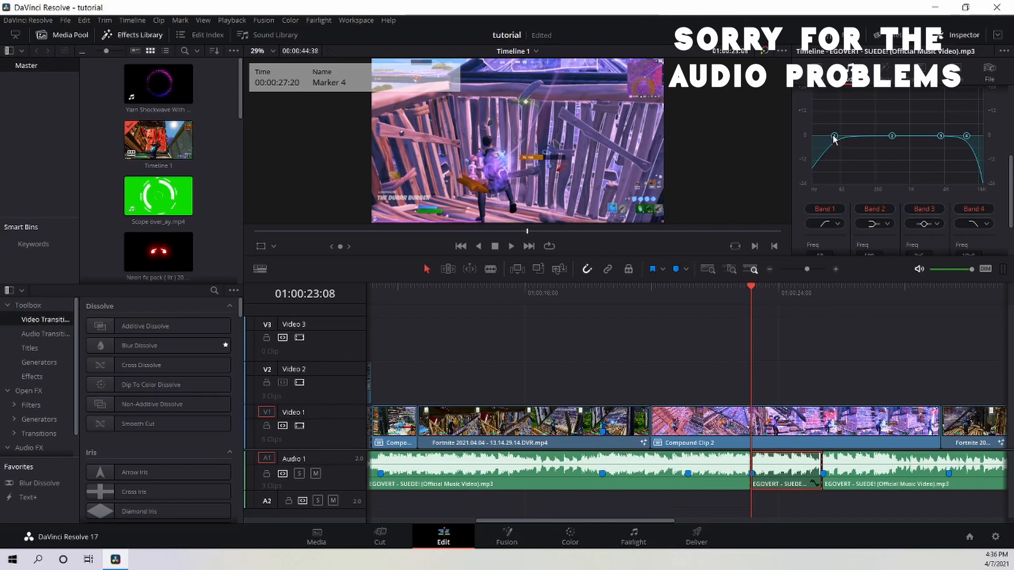
drag(844, 140, 910, 189)
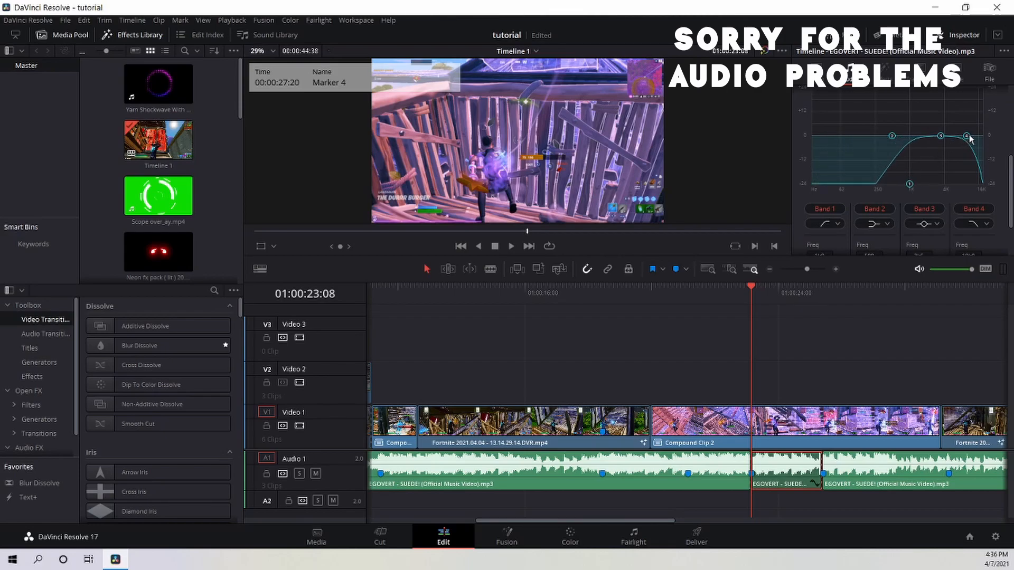
drag(961, 143, 926, 186)
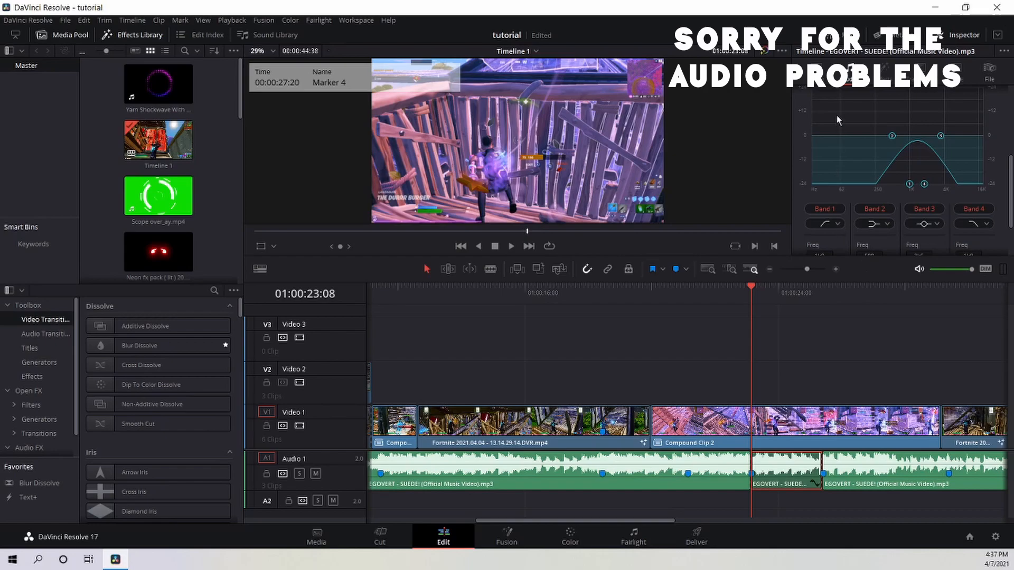
scroll(837, 118, up, 3)
scroll(834, 111, down, 5)
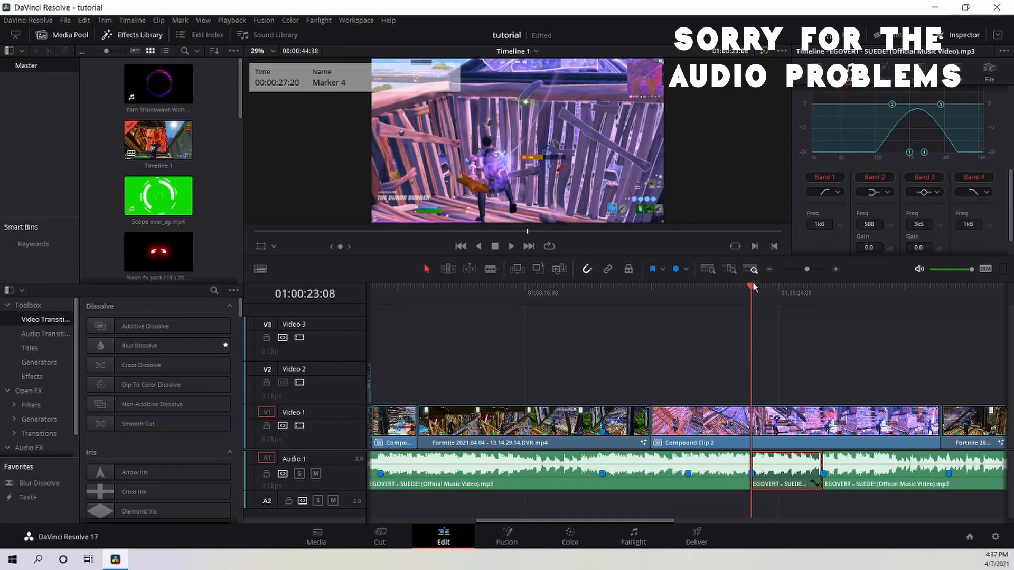
- Place Circle_Matte-4.m4v on Video 2 starting at Marker 5, 01:00:25:24
drag(751, 289, 824, 320)
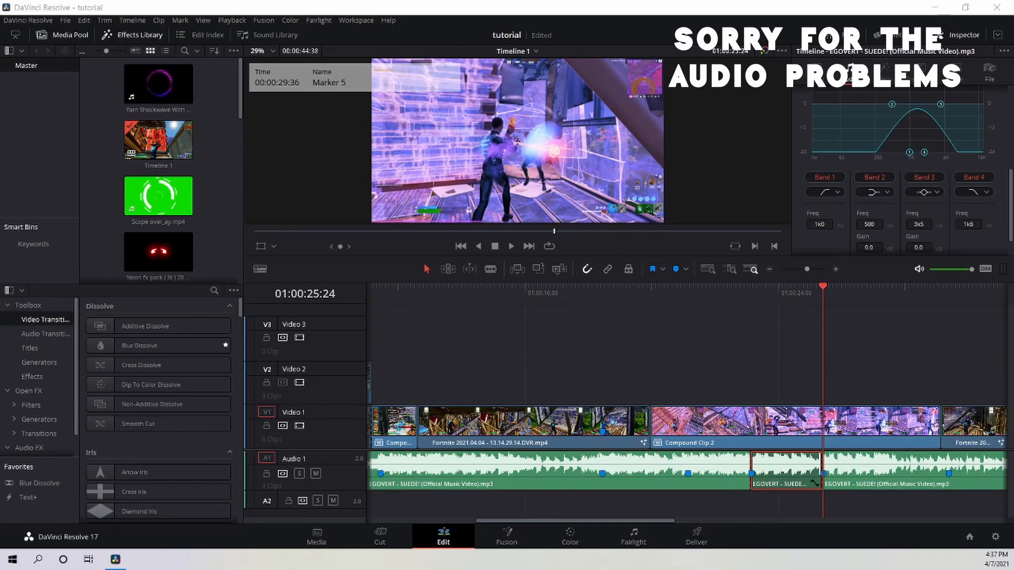
drag(305, 237, 827, 378)
click(881, 375)
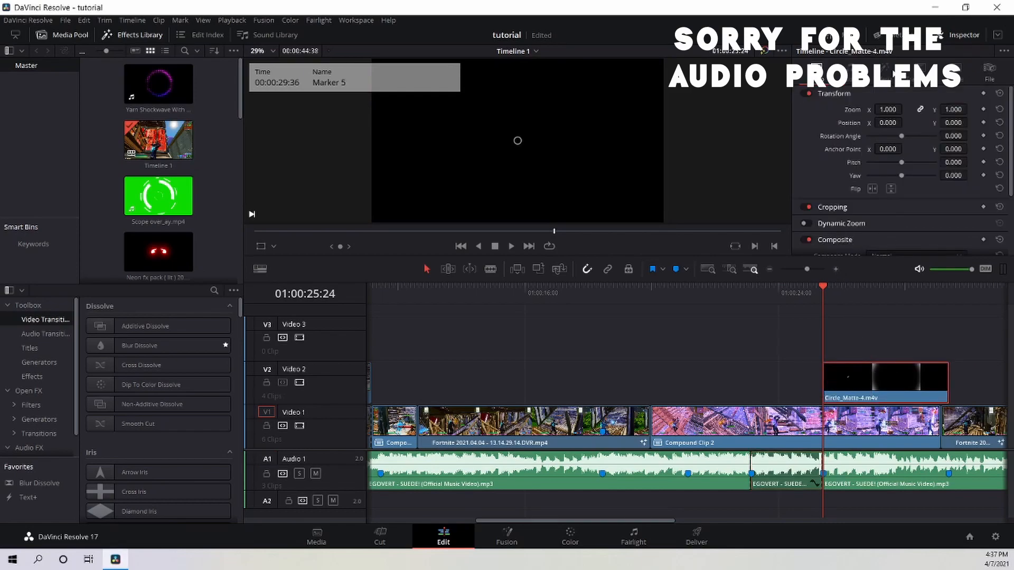
scroll(910, 187, down, 1)
click(905, 192)
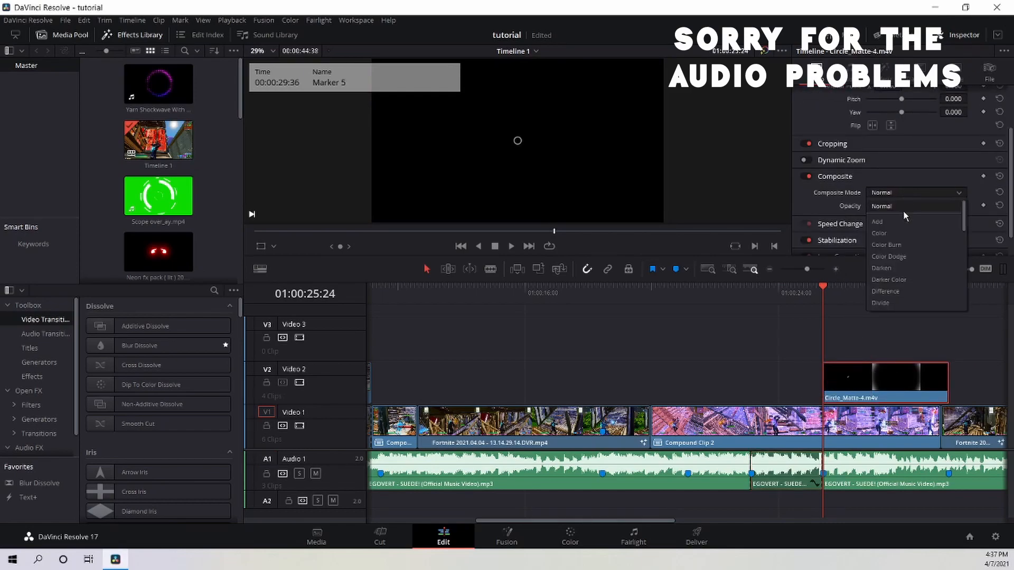
click(902, 222)
click(893, 193)
click(890, 205)
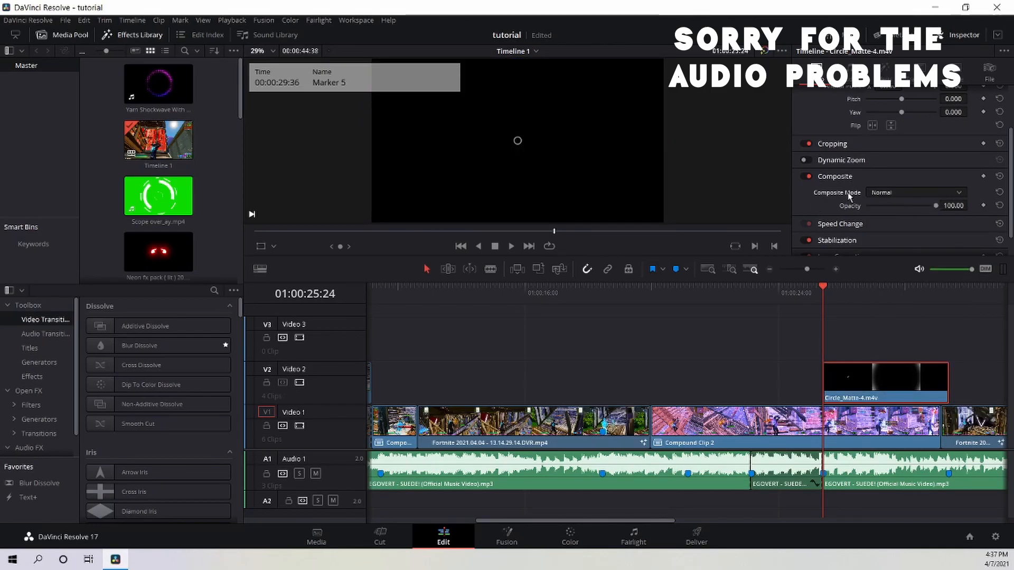
- Set the Composite Mode of the Circle_Matte-4.m4v clip to Add
click(872, 192)
click(877, 222)
scroll(876, 158, up, 2)
scroll(838, 144, down, 3)
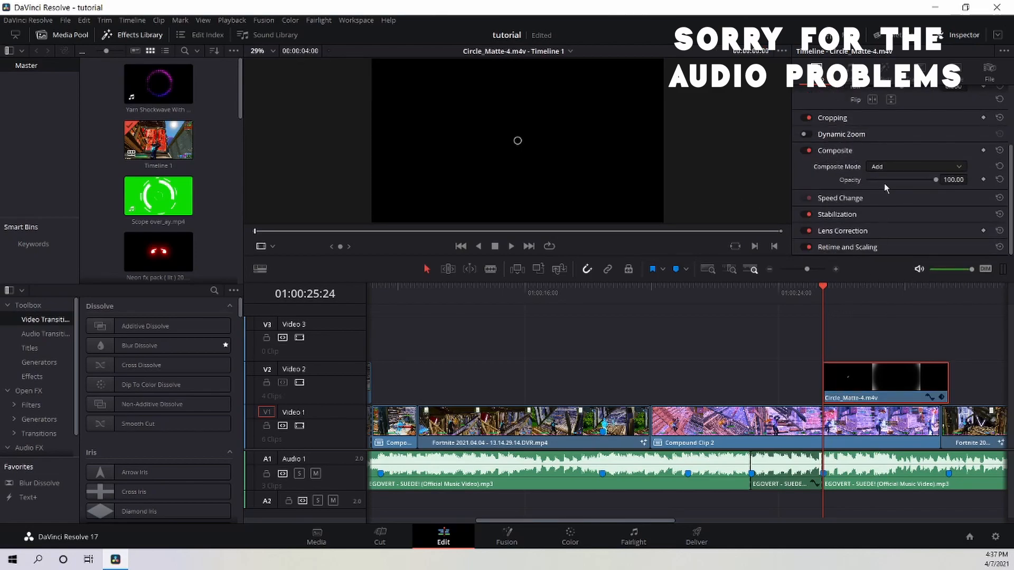
- Split the circle matte clip at 01:00:27:14 and delete the part after the cut
mouse_move(825, 286)
mouse_down()
mouse_move(835, 289)
mouse_move(816, 292)
mouse_move(881, 288)
mouse_up()
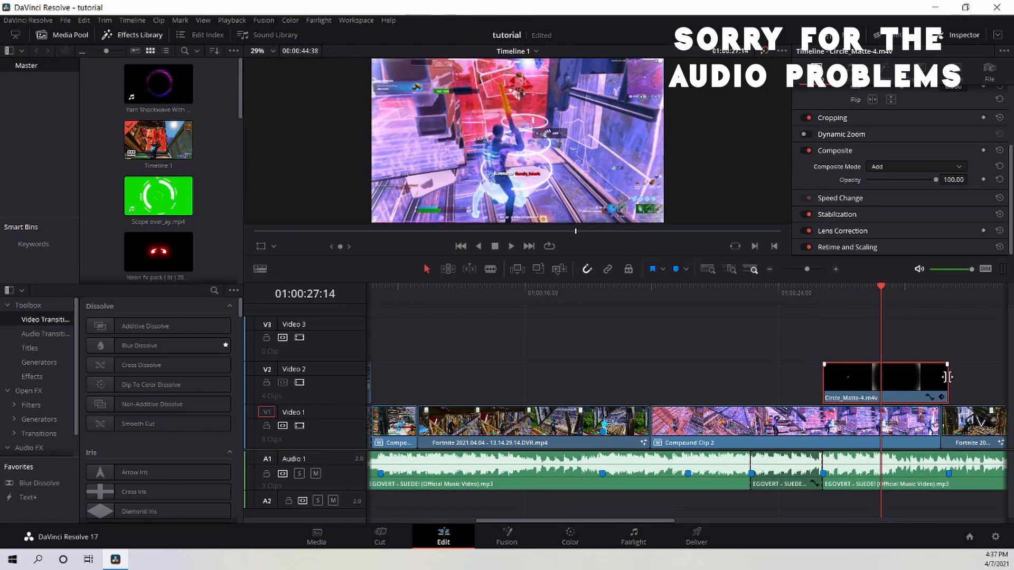
key(ctrl+b)
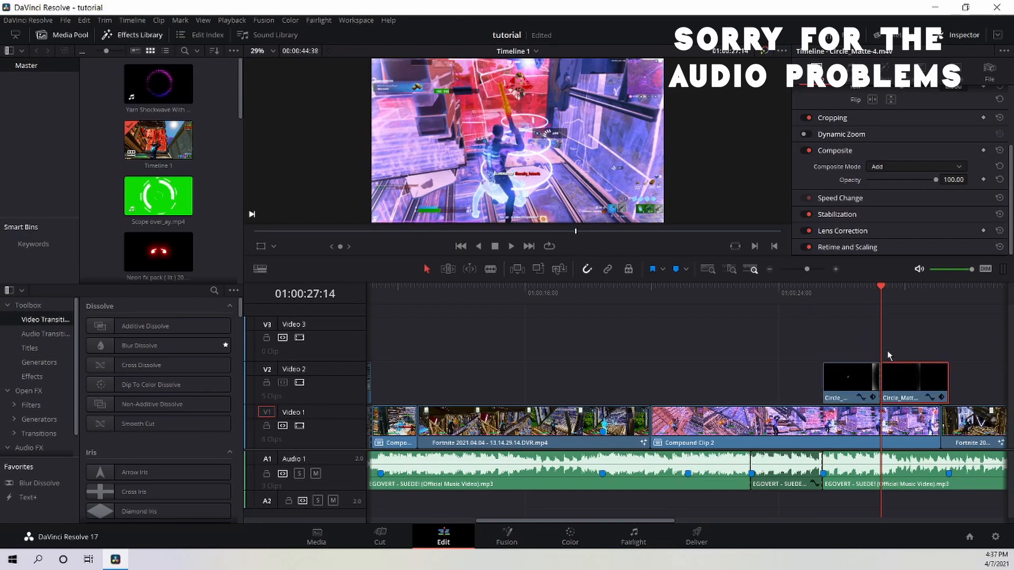
key(Delete)
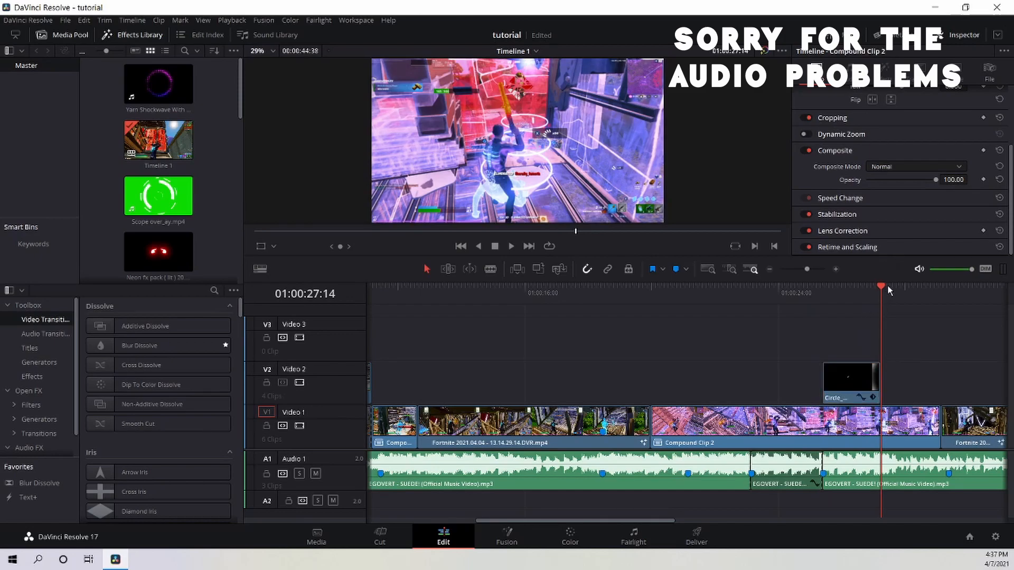
- Play the timeline from before Marker 4 to review the equalized music and circle overlay, and park the playhead at 01:00:26:11
drag(884, 289, 727, 306)
click(857, 395)
key(space)
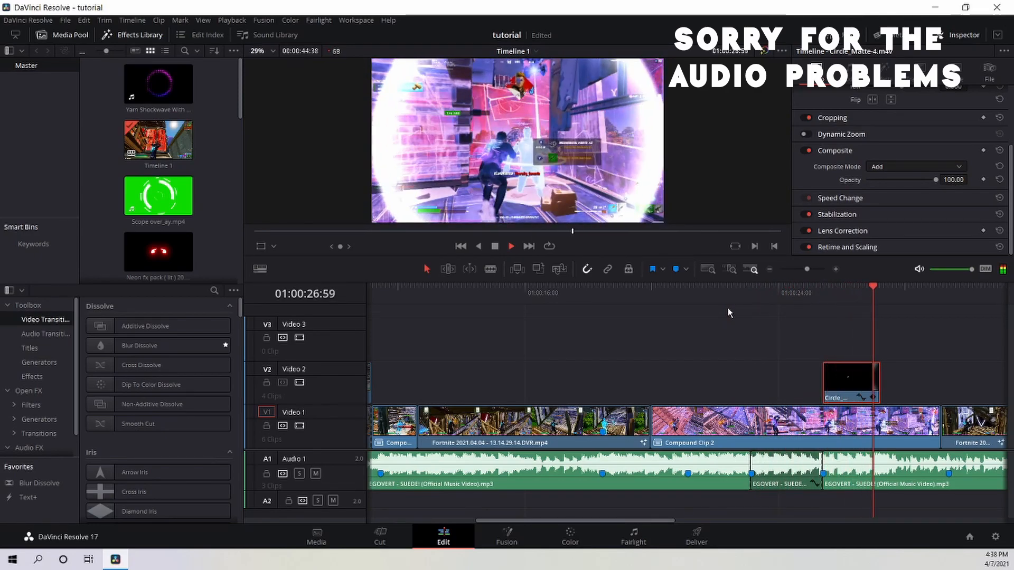
key(space)
drag(882, 283, 846, 291)
click(233, 20)
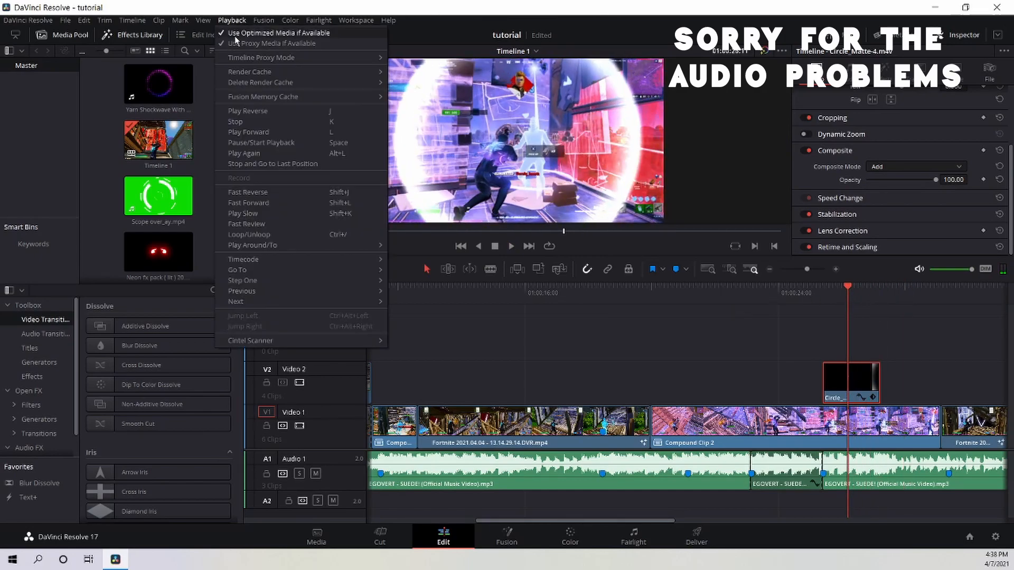
mouse_move(241, 60)
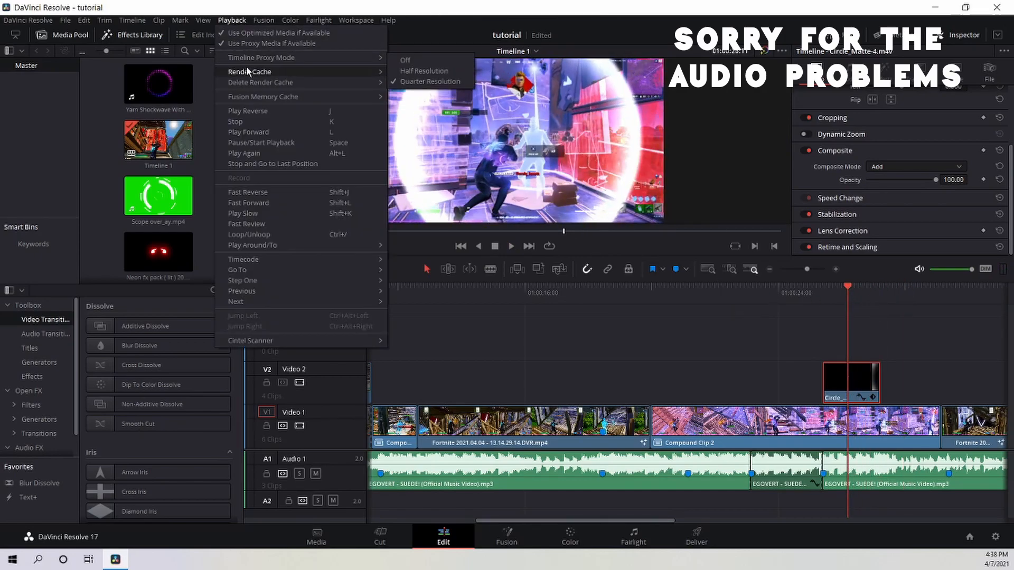
click(433, 32)
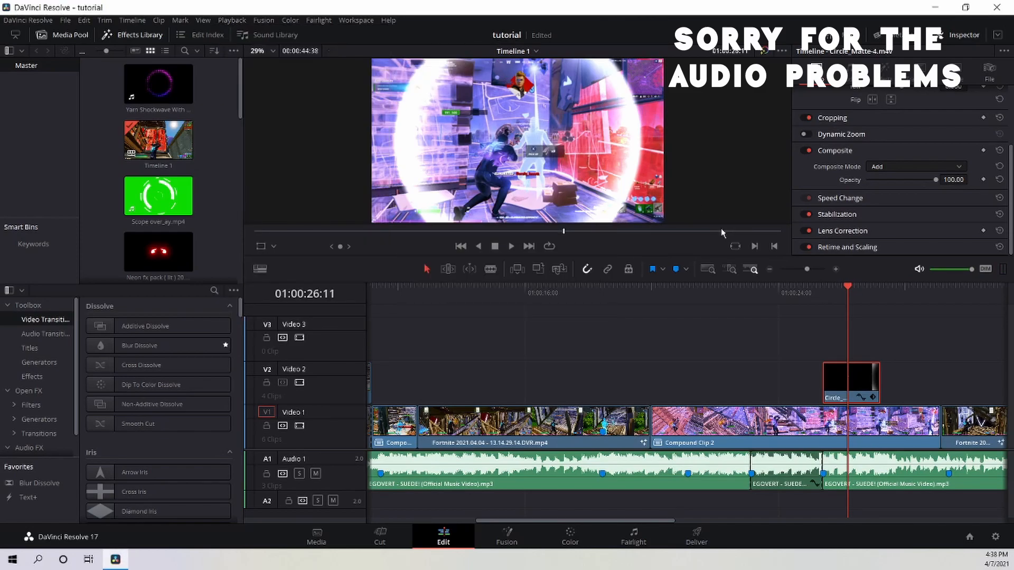
click(666, 357)
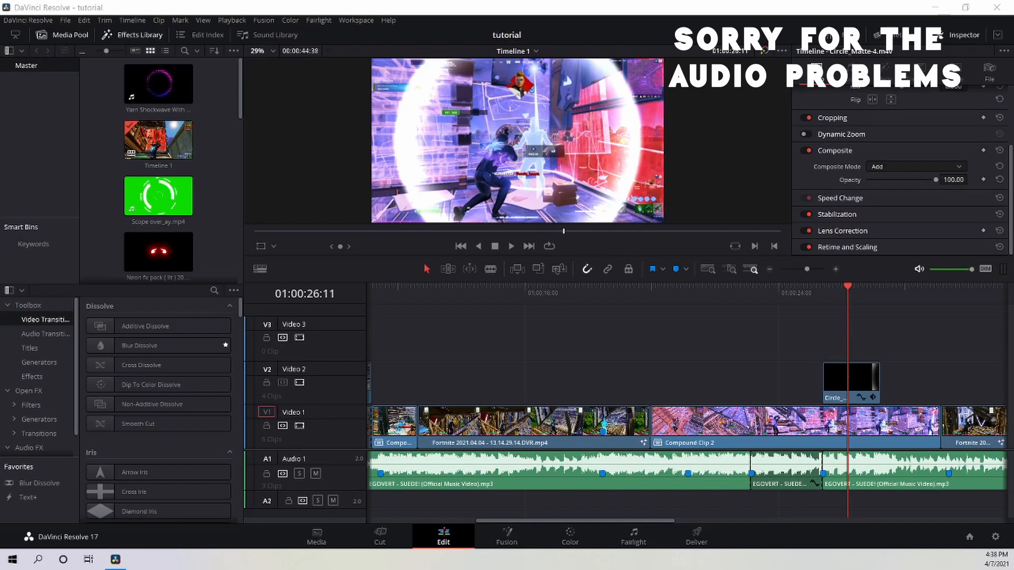
- Place the Neon fx pack ( lit ) 20.mp4 clip on Video 2 directly before the circle matte and set its Composite Mode to Add
drag(159, 253, 804, 378)
click(883, 167)
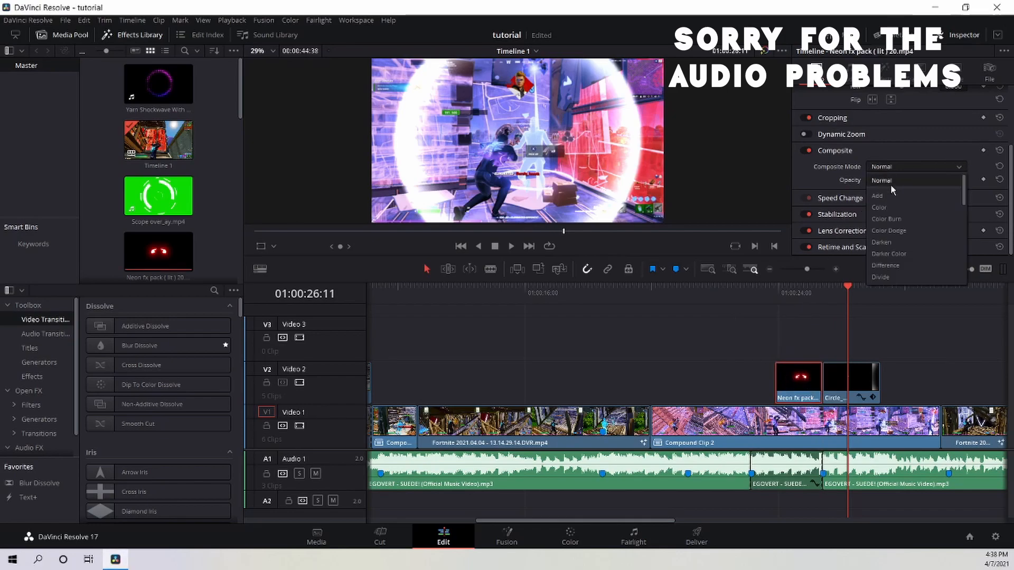
click(890, 192)
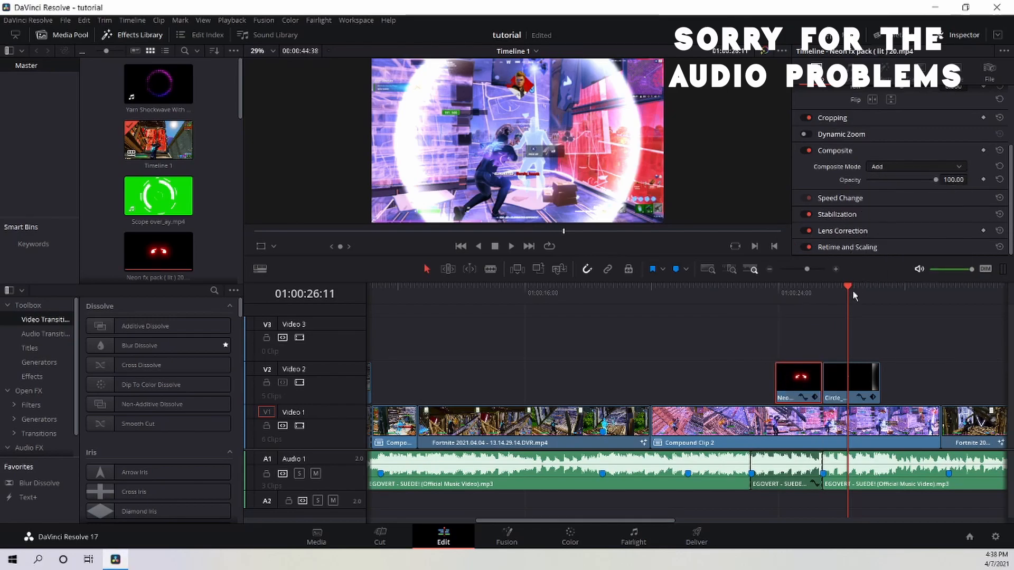
- Play from 01:00:22:20 to review the neon and circle overlays with the music
drag(850, 286, 726, 307)
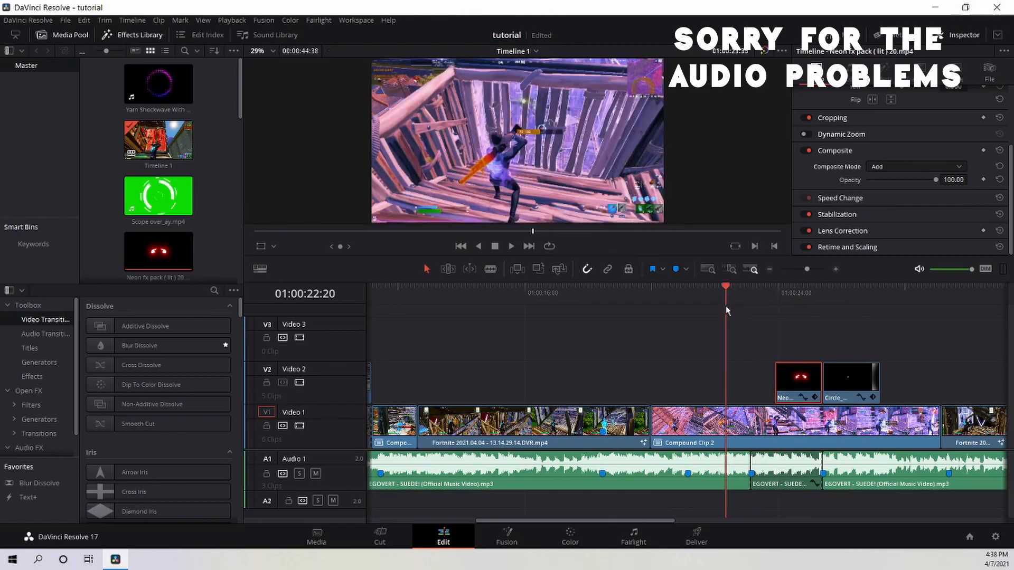
key(space)
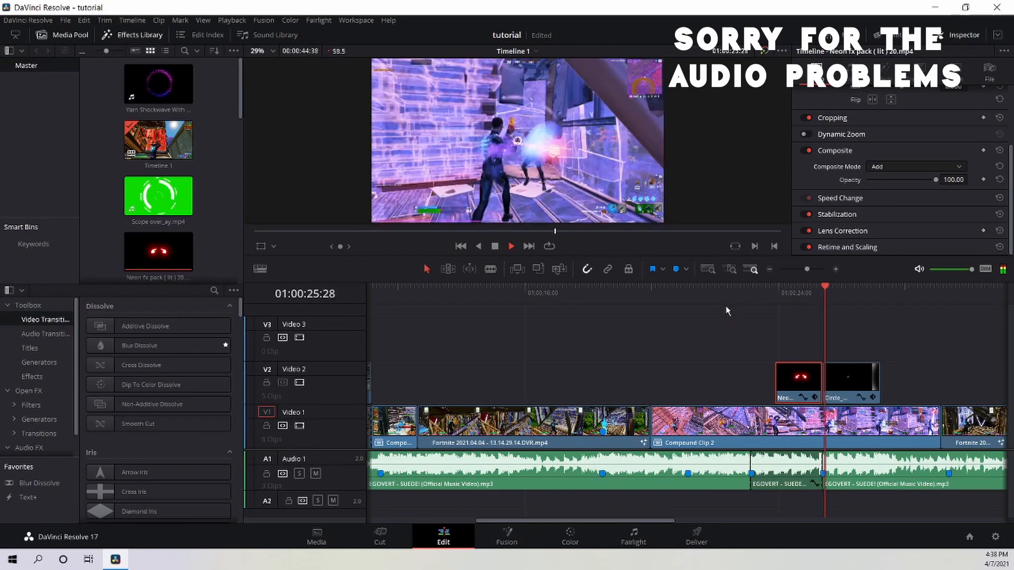
key(space)
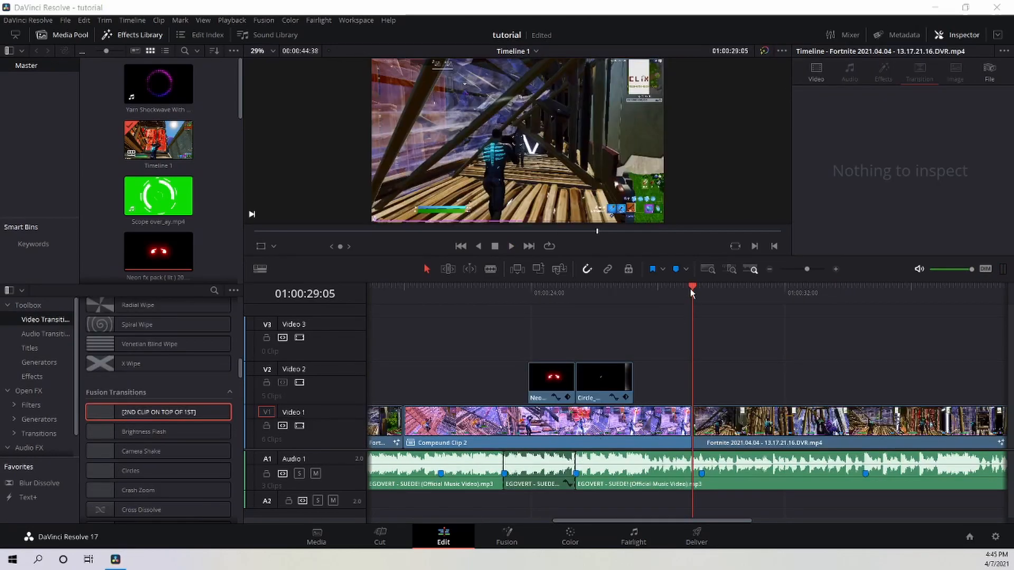
- Split the Fortnite 2021.04.04 - 13.17.21.16.DVR.mp4 clip on Video 1 at 01:00:30:10
mouse_move(695, 291)
mouse_down()
mouse_move(933, 297)
mouse_move(969, 301)
mouse_move(864, 318)
mouse_move(1002, 319)
mouse_move(849, 337)
mouse_move(739, 372)
mouse_move(556, 389)
mouse_move(547, 397)
mouse_move(572, 399)
mouse_move(534, 404)
mouse_up()
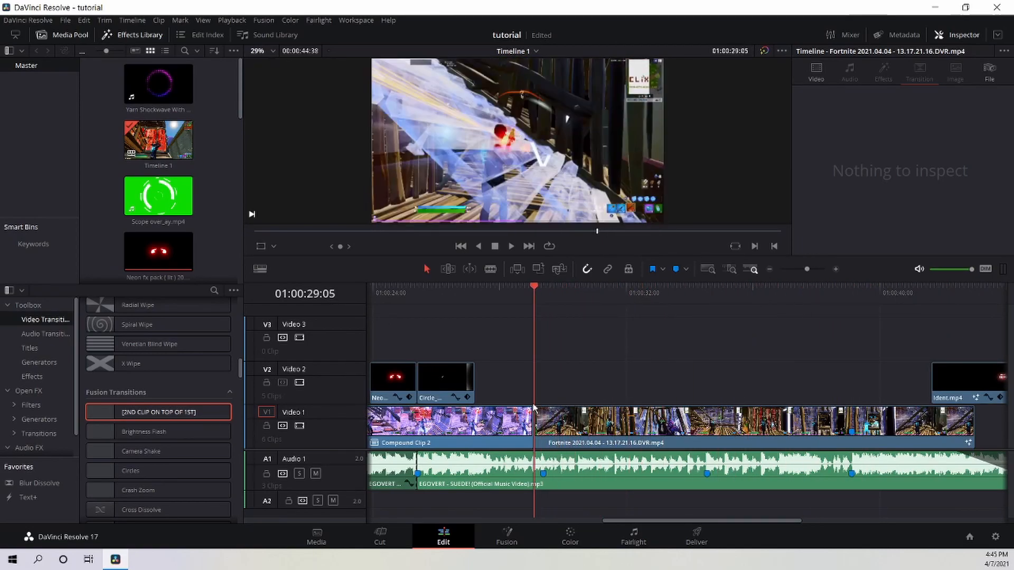
click(618, 439)
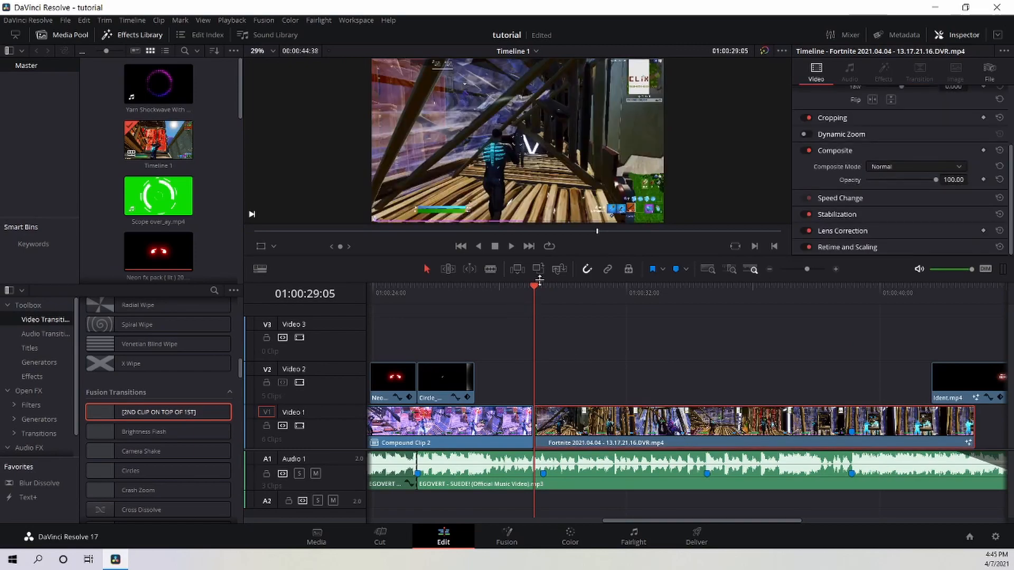
key(Left)
key(Right)
key(shift+Right)
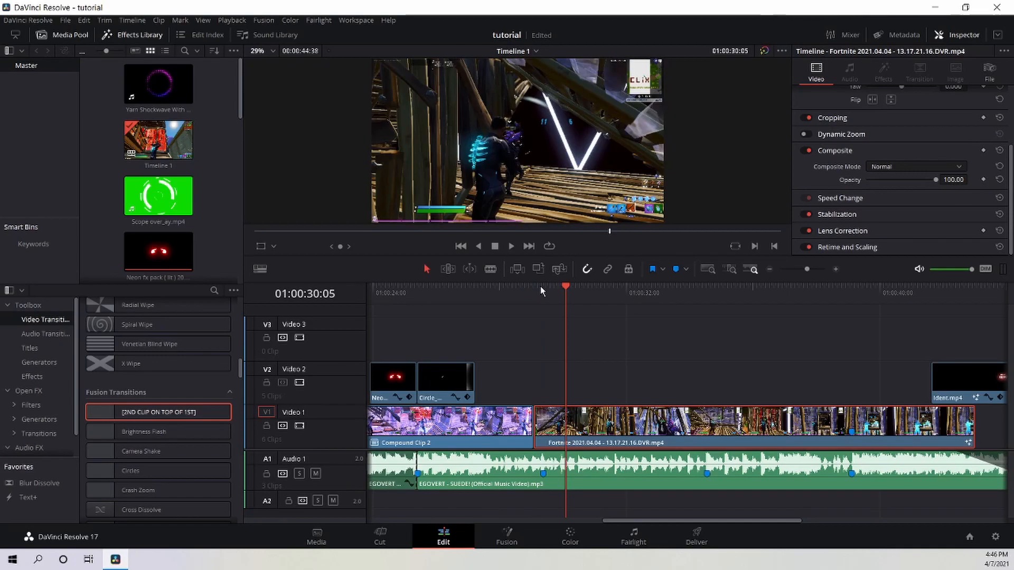
key(Right)
key(Right)
key(Right)
key(Right)
key(Right)
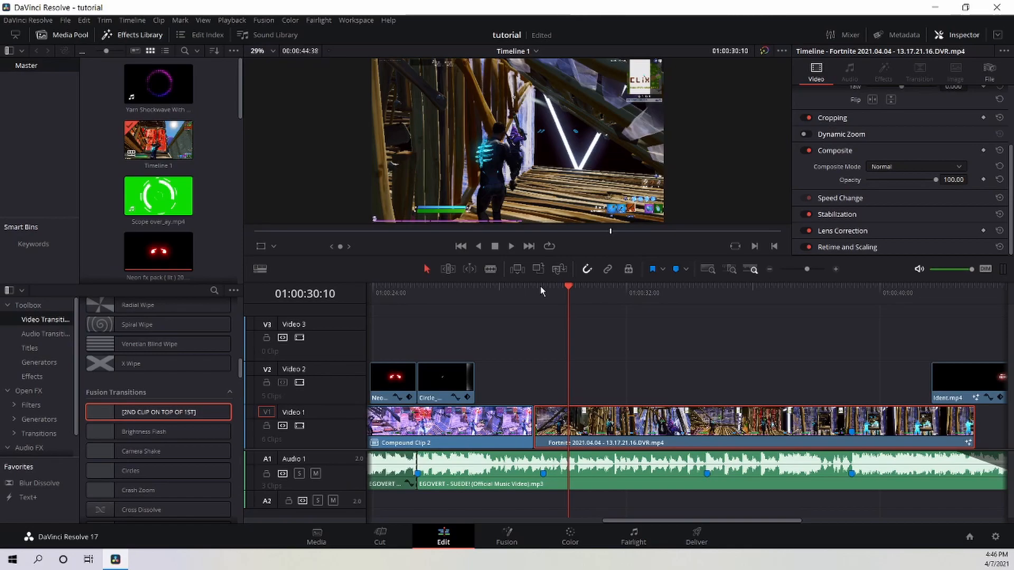
key(ctrl+b)
- Move the cut-off opening piece to Video 2 so it ends with Compound Clip 2, and close the gap on Video 1
drag(552, 430, 517, 383)
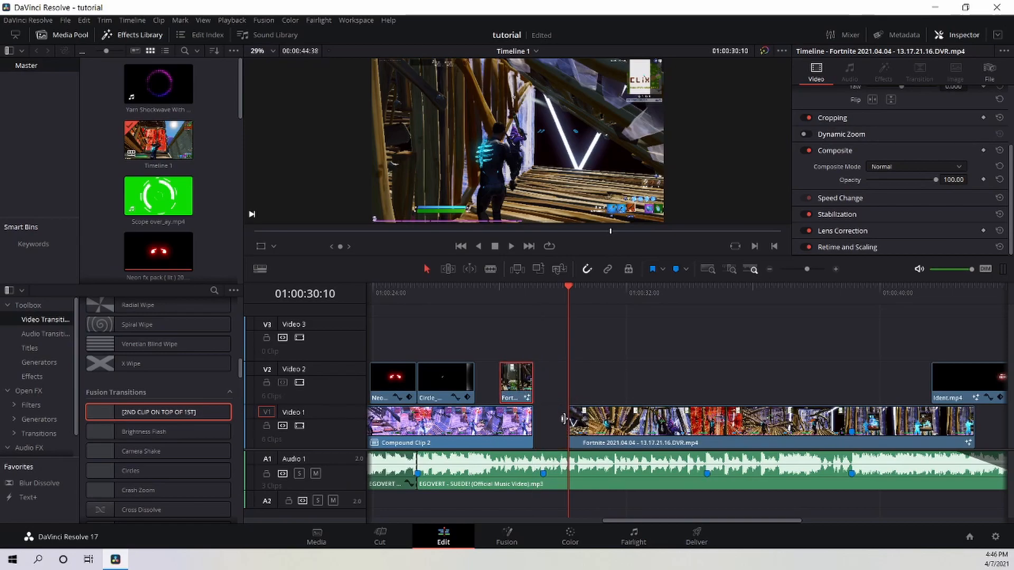
drag(569, 421, 538, 422)
- Apply the [2ND CLIP ON TOP OF 1ST] Fusion transition to the Video 2 piece and park the playhead within it at 01:00:28:36
click(514, 388)
drag(165, 415, 507, 384)
right_click(512, 377)
click(542, 298)
drag(543, 288, 520, 288)
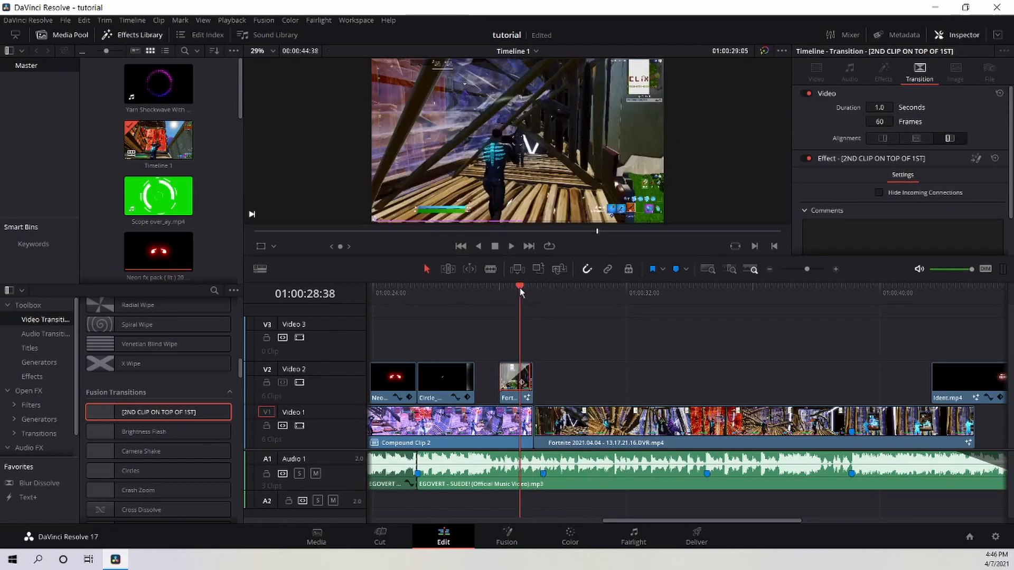
- Open the transition in Fusion, place MediaOut1 clear of the node chain, and connect DropShadow2's output to it
right_click(510, 373)
click(539, 416)
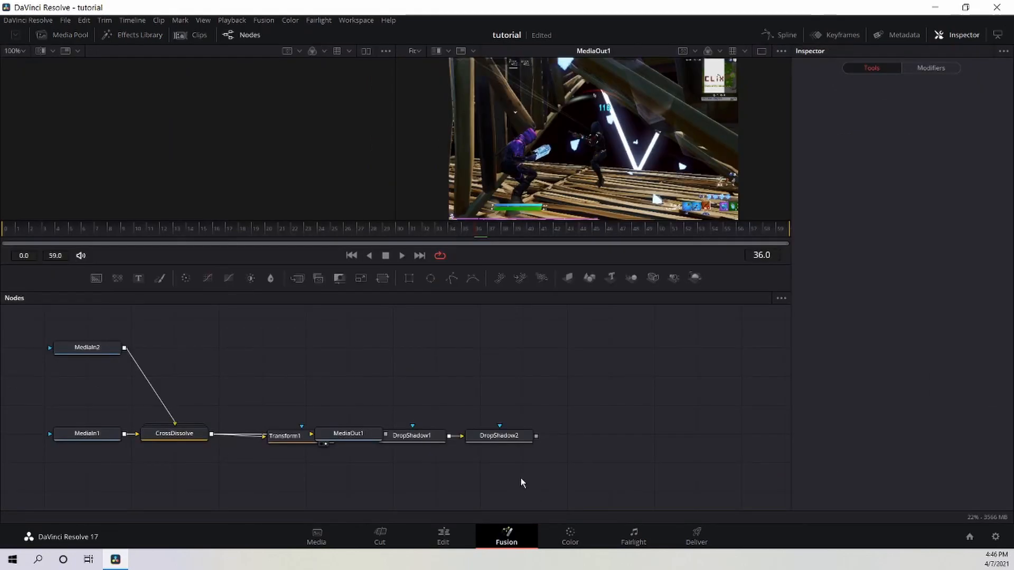
drag(347, 433, 666, 368)
drag(579, 373, 572, 382)
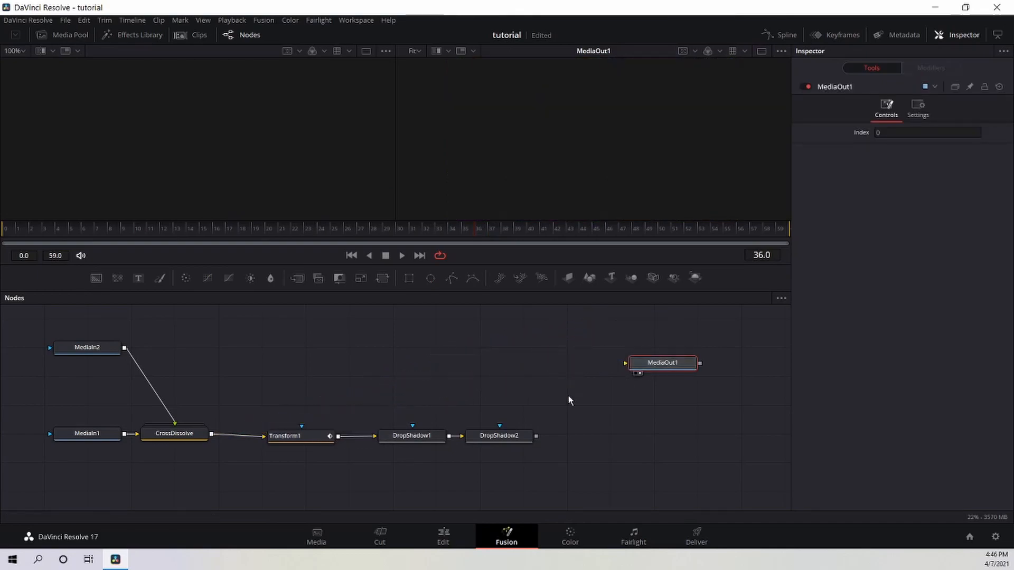
drag(536, 435, 625, 363)
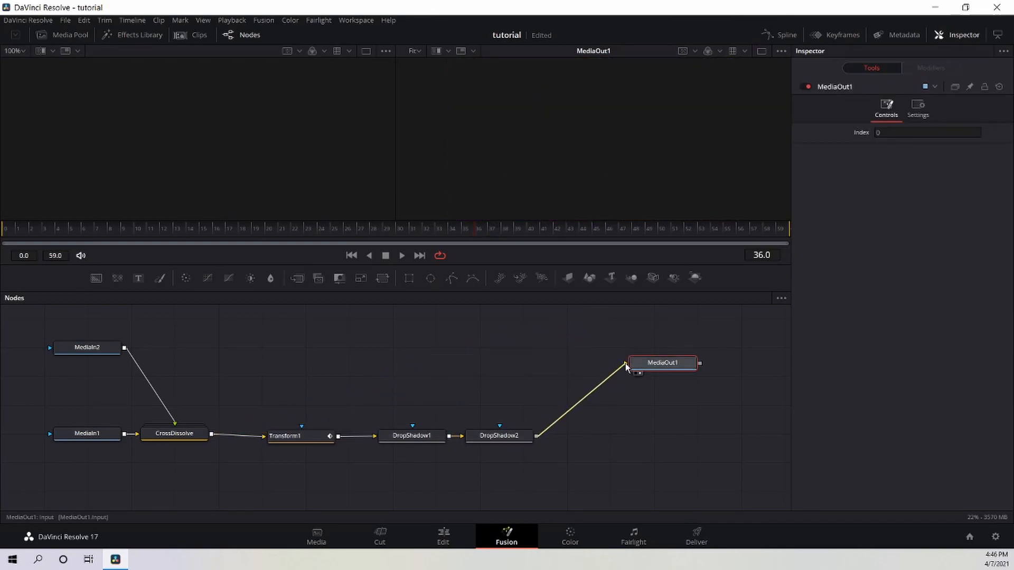
- Return to the Edit page and play back the [2ND CLIP ON TOP OF 1ST] transition from 01:00:27:14
click(444, 532)
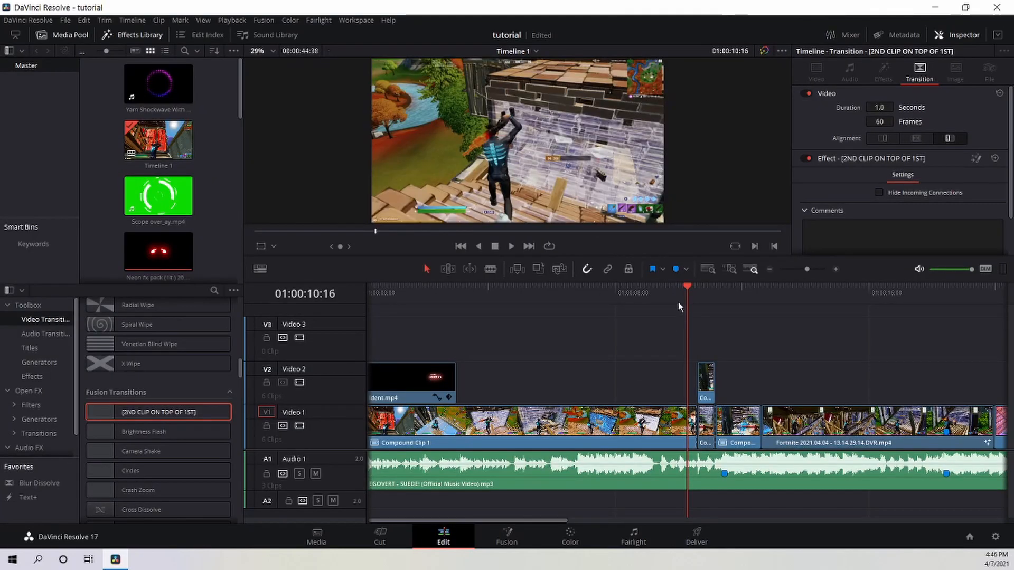
drag(684, 292, 981, 319)
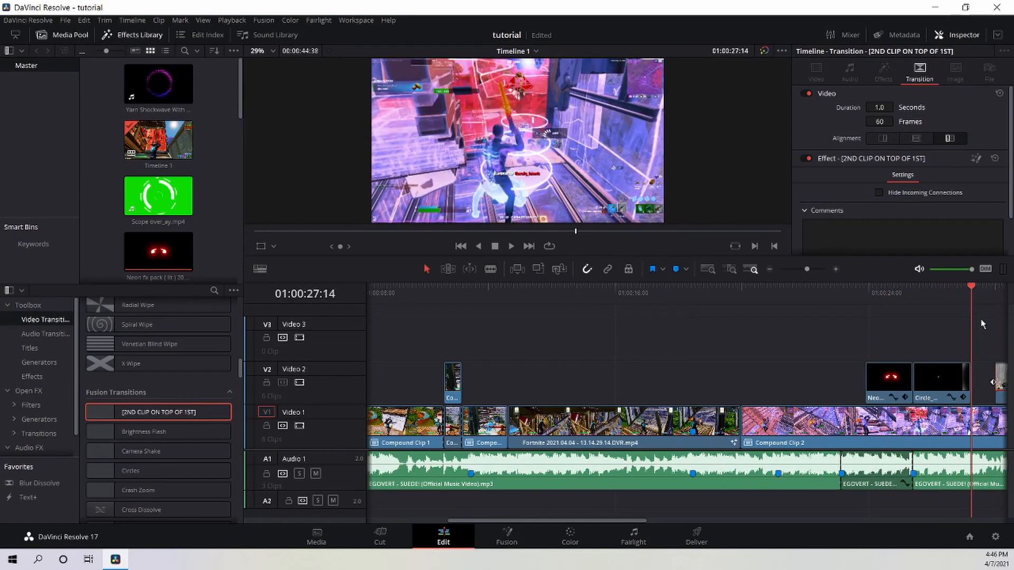
key(space)
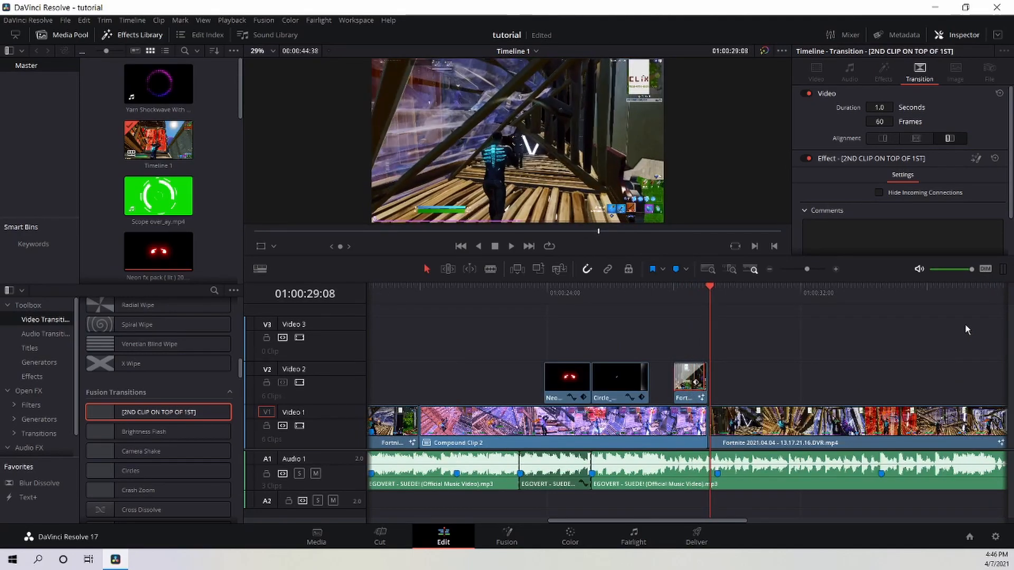
key(j)
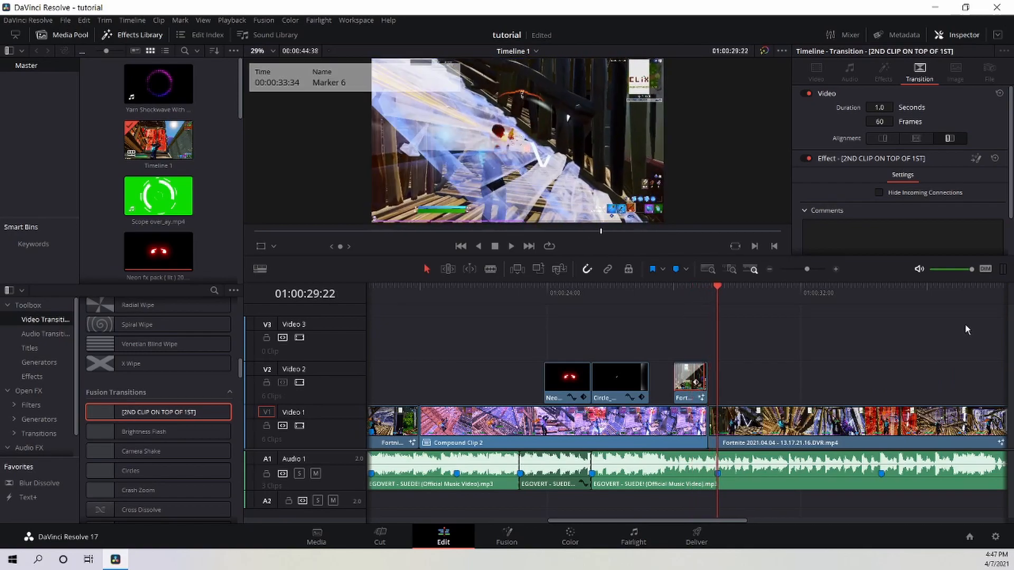
- Place the Bomb.wav sound effect on Audio 2 in the empty space past the music's end, and enlarge that track
mouse_move(792, 289)
mouse_down()
mouse_move(962, 289)
mouse_move(987, 308)
mouse_move(687, 354)
mouse_up()
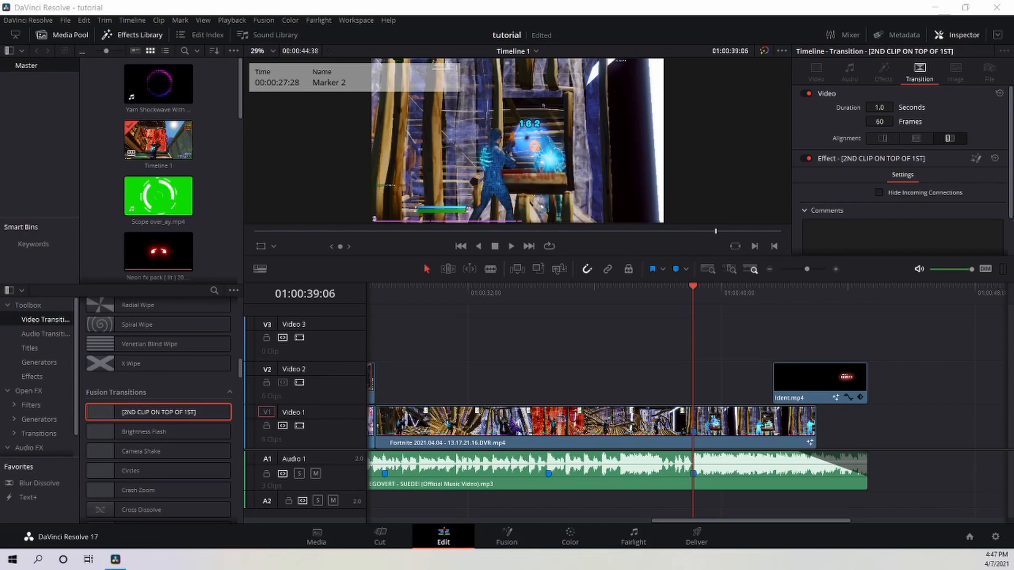
drag(5, 257, 899, 372)
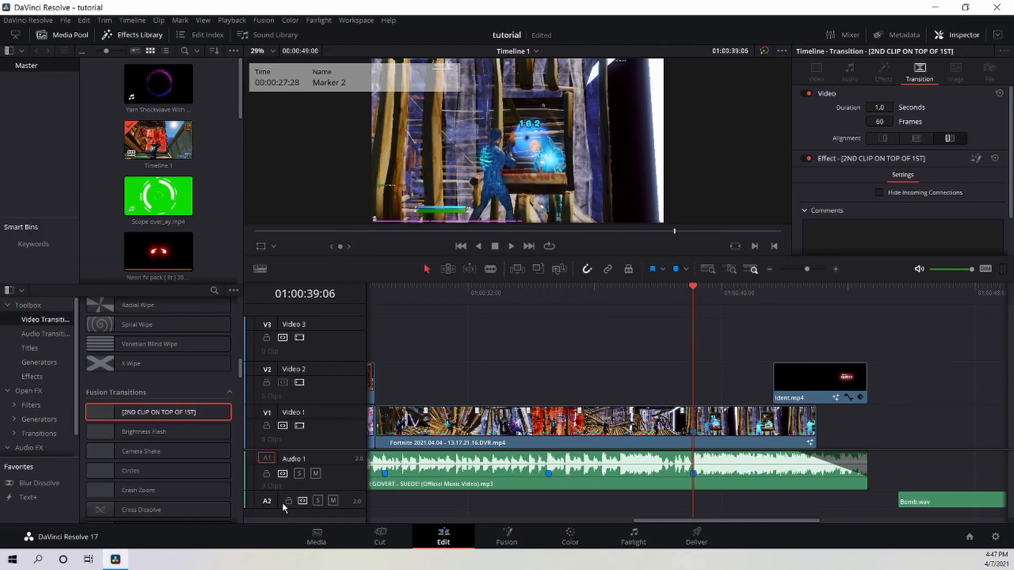
mouse_move(293, 491)
mouse_down()
mouse_move(299, 458)
mouse_move(290, 502)
mouse_move(307, 504)
mouse_up()
- Split Bomb.wav on Audio 2 at 01:00:46:43 and delete the silent remainder
drag(696, 287, 935, 327)
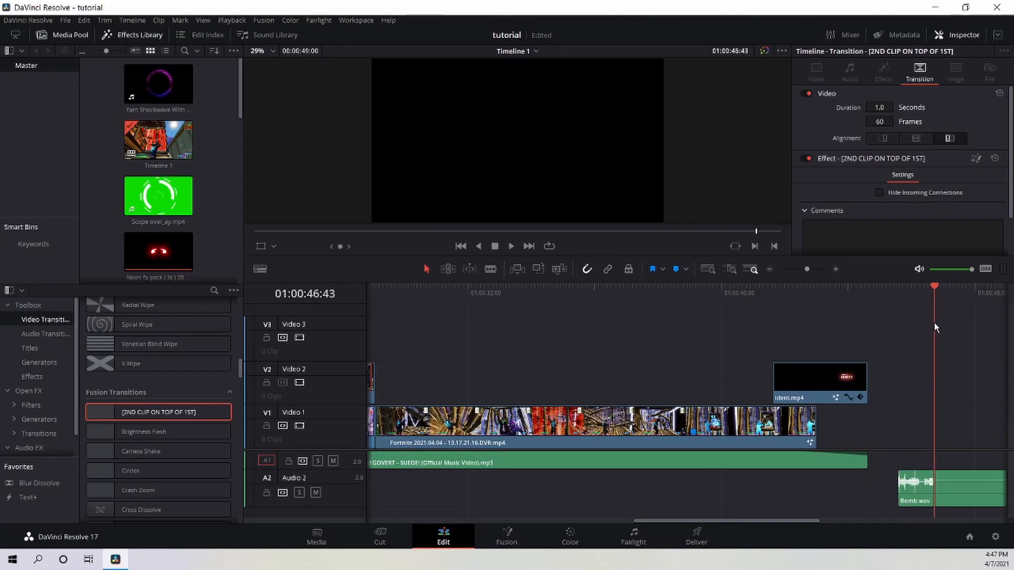
click(966, 494)
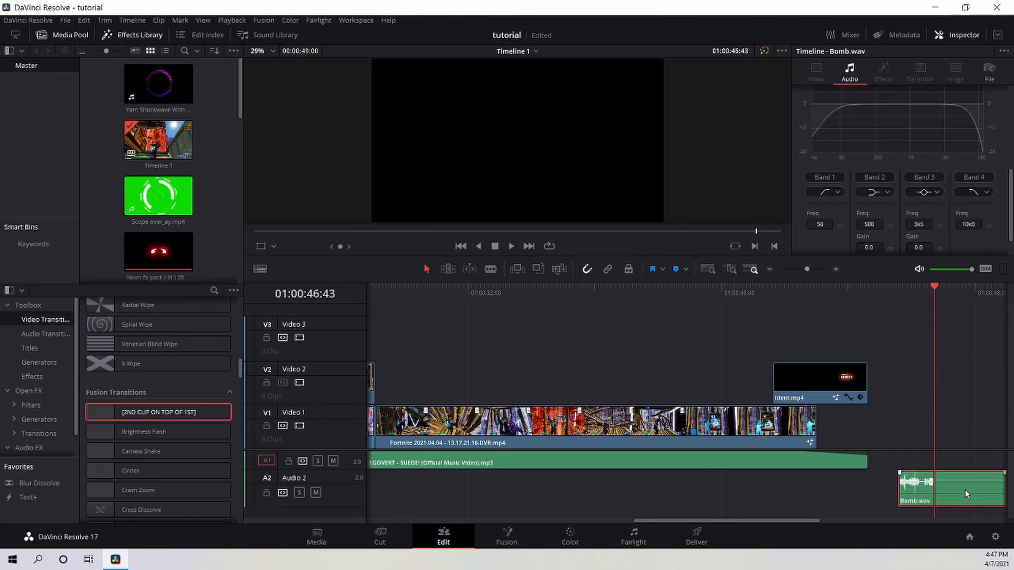
key(Delete)
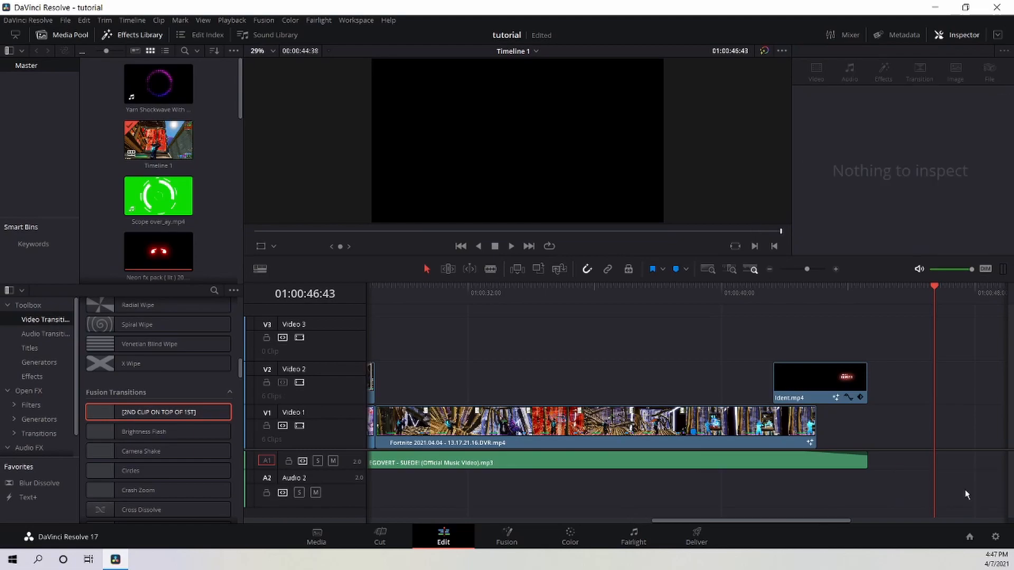
key(ctrl+z)
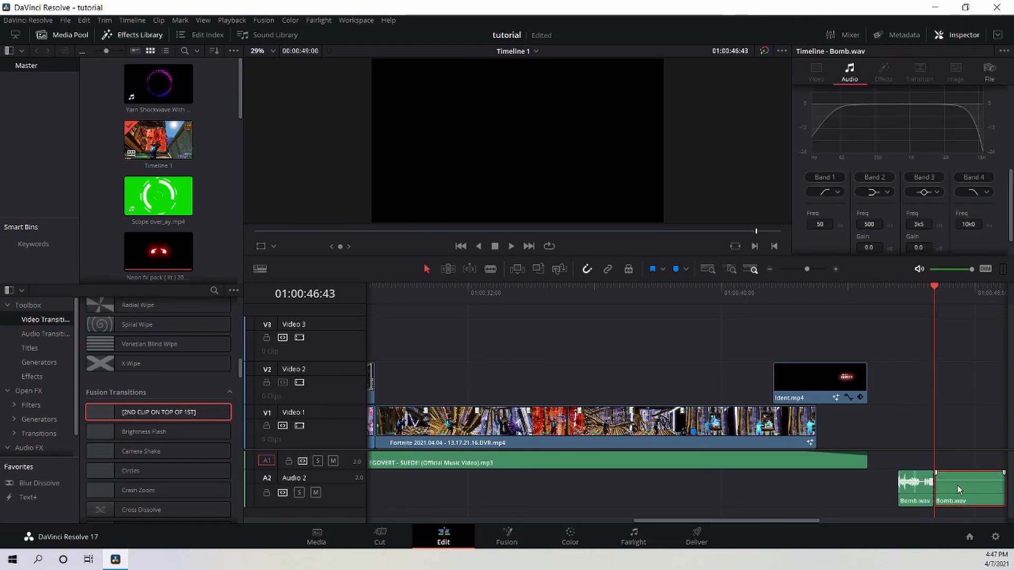
key(Delete)
- Move the trimmed Bomb.wav on Audio 2 so it ends at the music marker at 01:00:39:06
drag(915, 487, 584, 496)
mouse_move(317, 470)
mouse_down()
mouse_move(301, 495)
mouse_move(311, 475)
mouse_up()
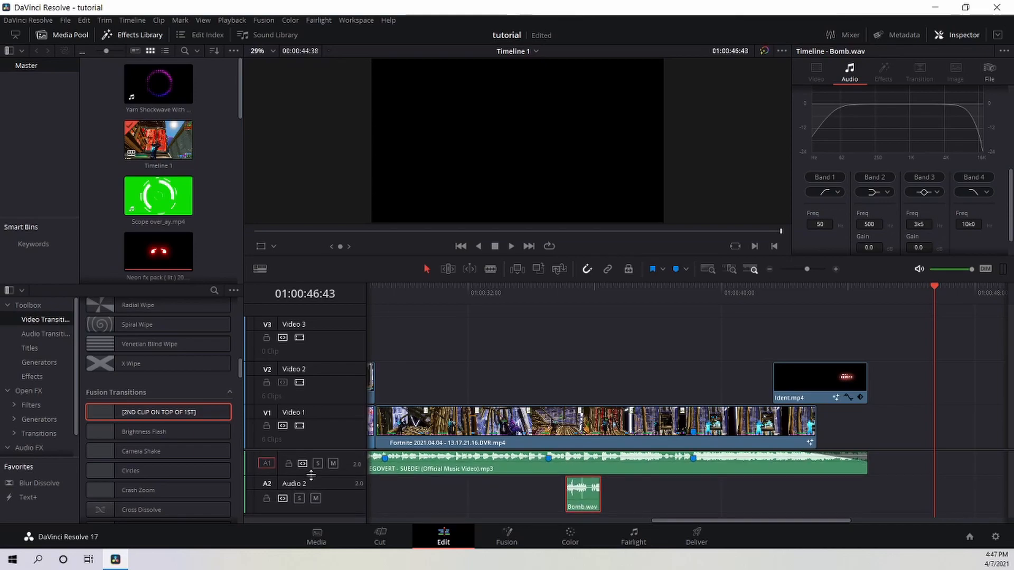
mouse_move(297, 509)
mouse_down()
mouse_move(303, 483)
mouse_move(293, 497)
mouse_up()
drag(938, 300, 694, 325)
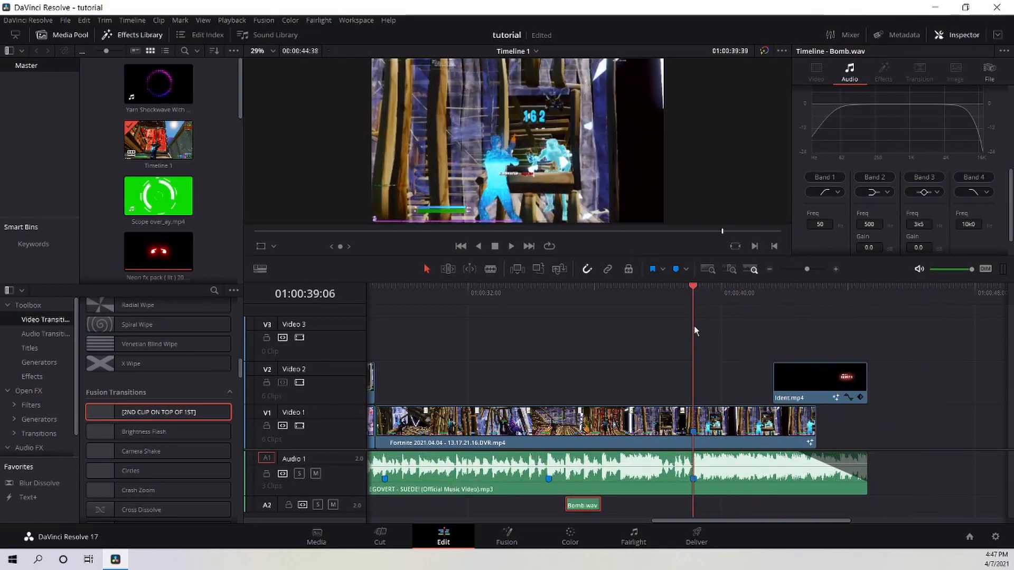
drag(589, 507, 680, 501)
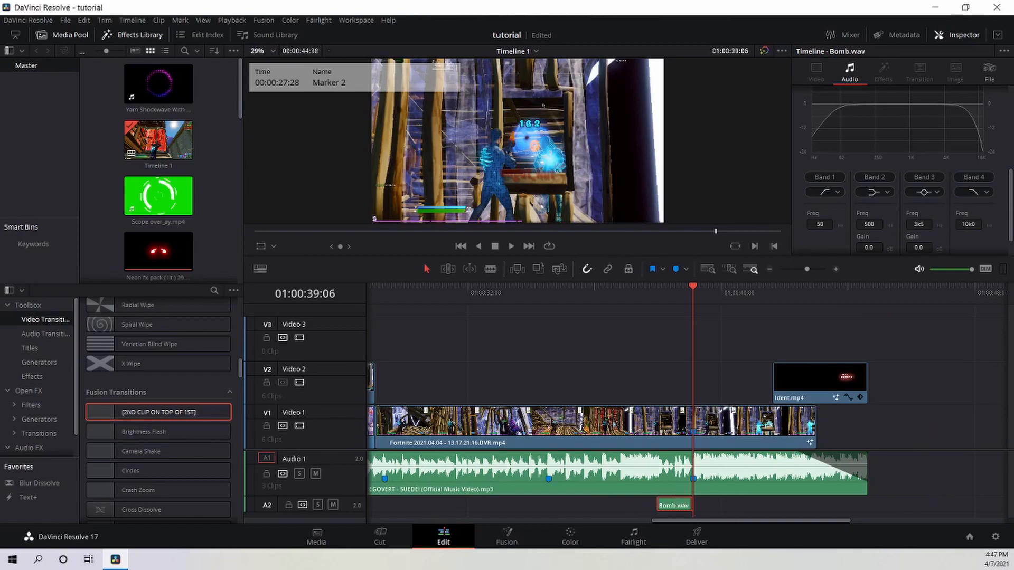
- Add Scope over_ay.mp4 to Video 2 in the empty space past Ident.mp4 and delete its audio
drag(159, 195, 934, 383)
click(955, 506)
key(Delete)
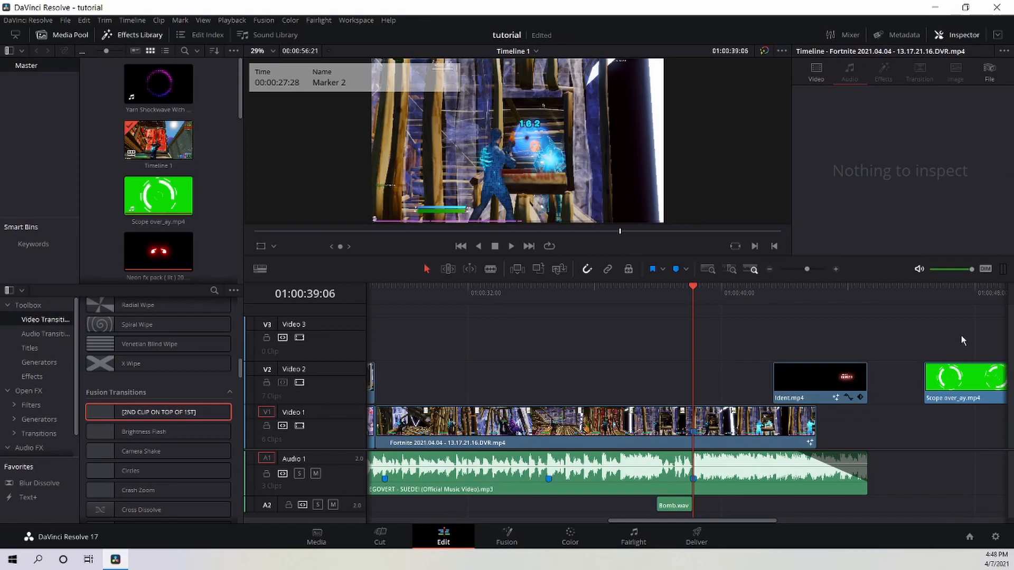
- Align the scope overlay's end with Bomb.wav's end, trim its start to 01:00:37:58, and place it on Video 2 above the gameplay clip
drag(965, 387, 632, 334)
drag(691, 290, 657, 295)
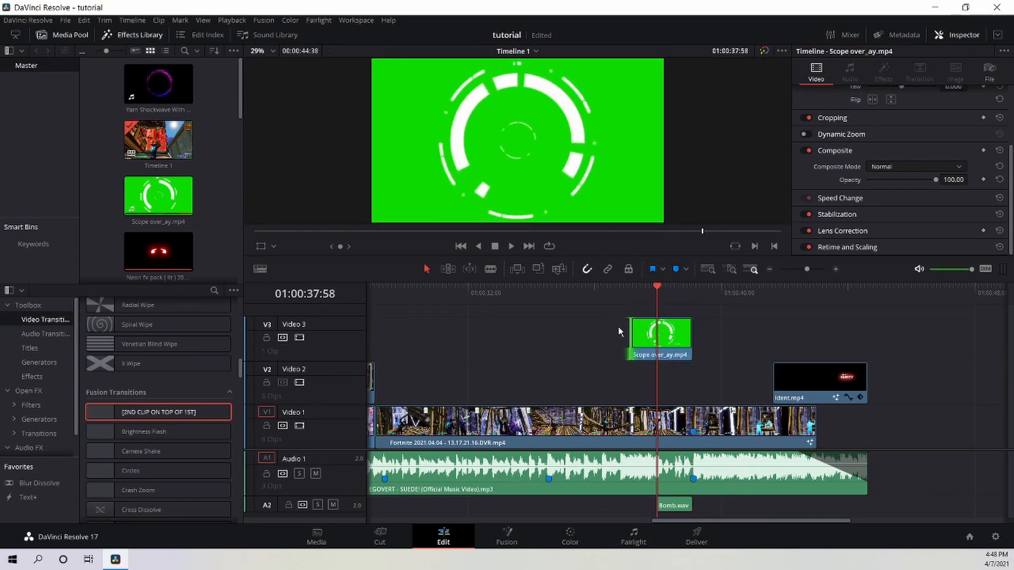
drag(631, 334, 658, 338)
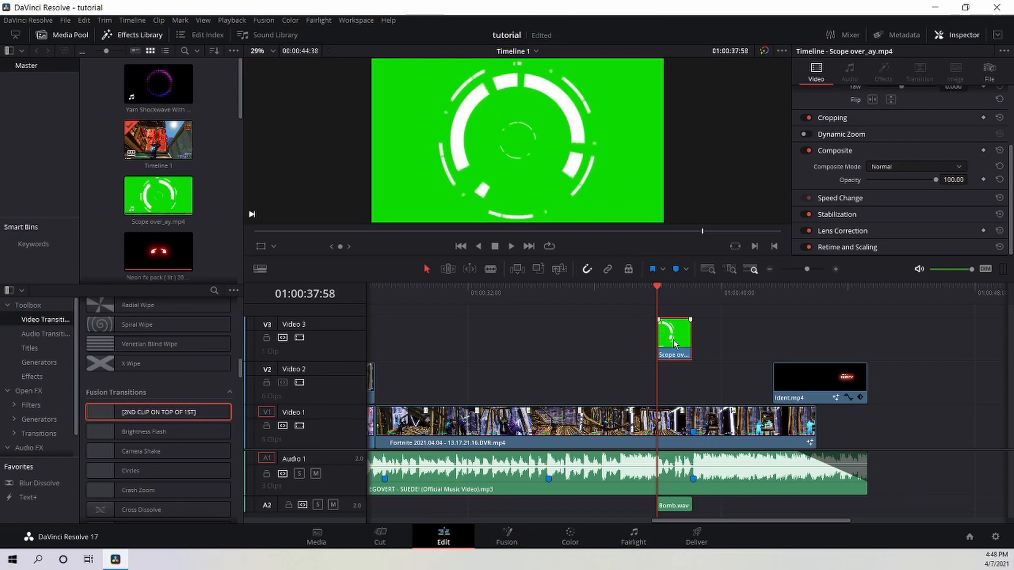
drag(674, 343, 673, 388)
- Key out the scope overlay's green background in Fusion with a Delta Keyer after MediaIn1, and return to the Edit page
mouse_move(665, 288)
mouse_down()
mouse_move(697, 292)
mouse_move(657, 296)
mouse_move(689, 304)
mouse_move(683, 289)
mouse_up()
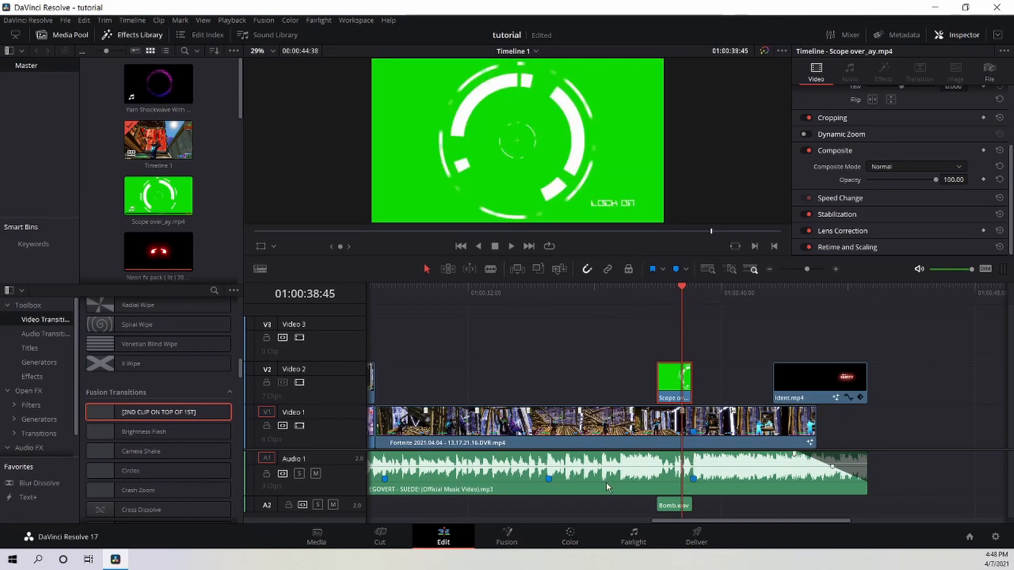
click(511, 538)
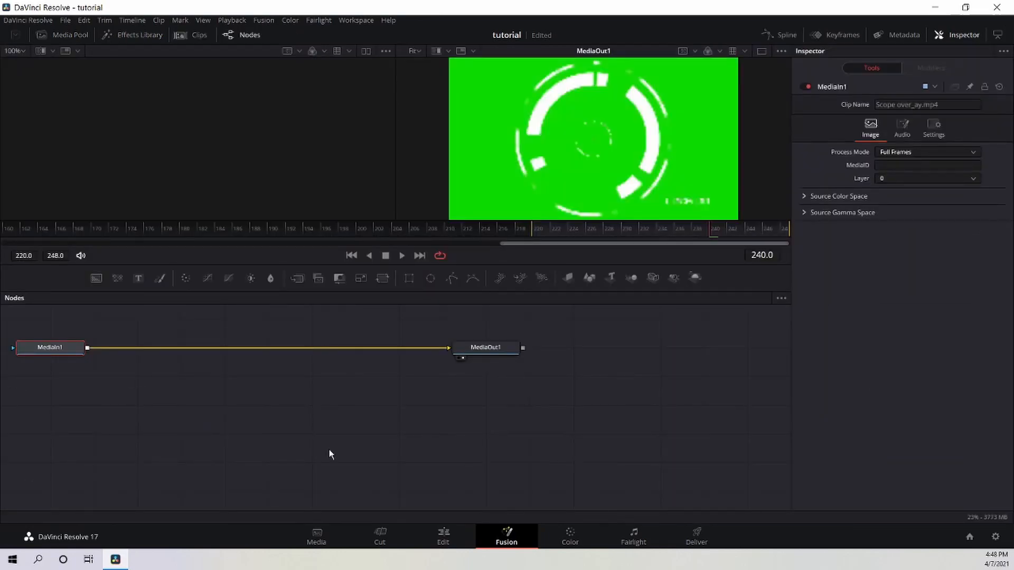
mouse_move(220, 404)
mouse_down()
mouse_move(343, 440)
mouse_move(232, 410)
mouse_up()
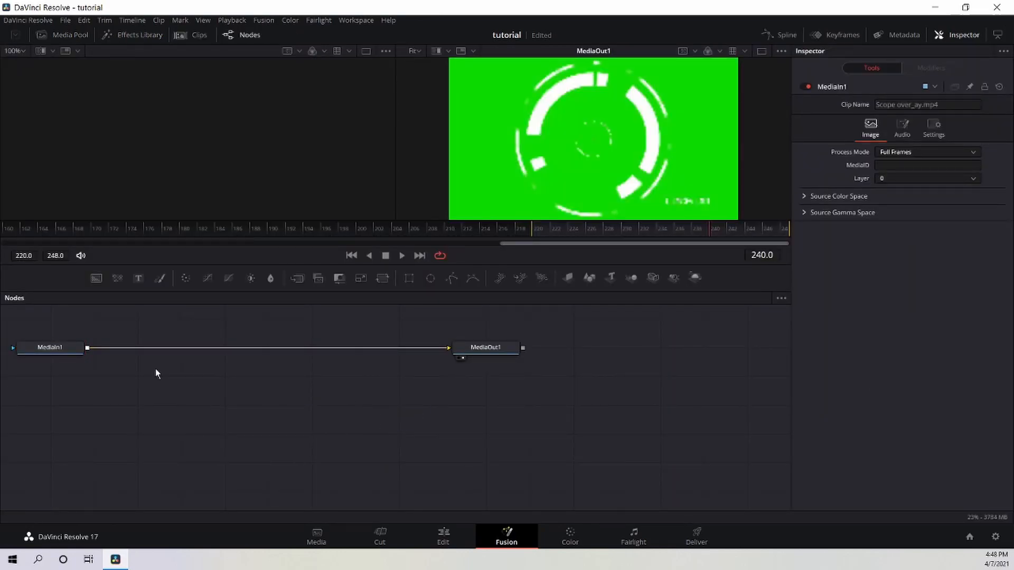
click(40, 347)
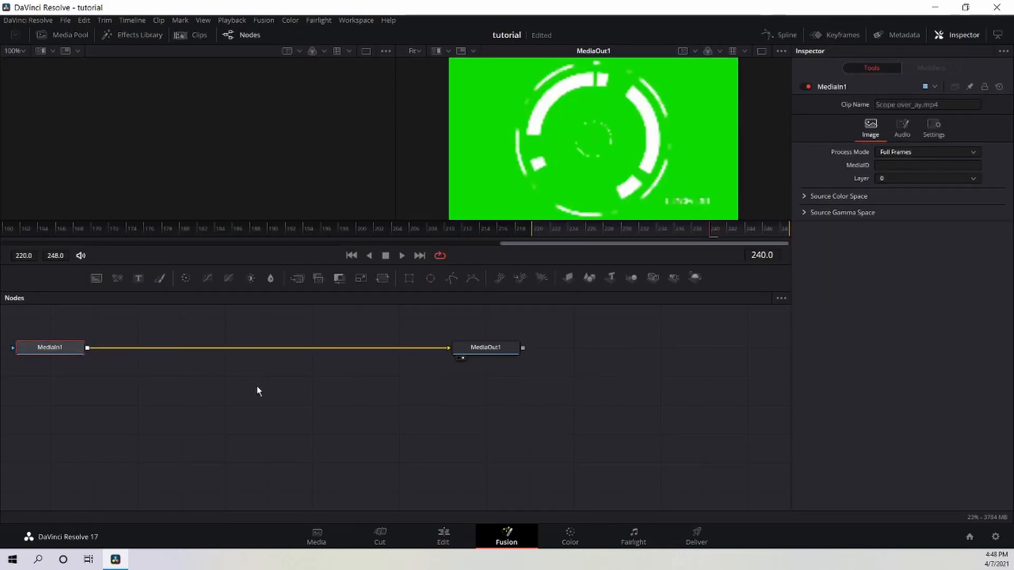
key(shift+space)
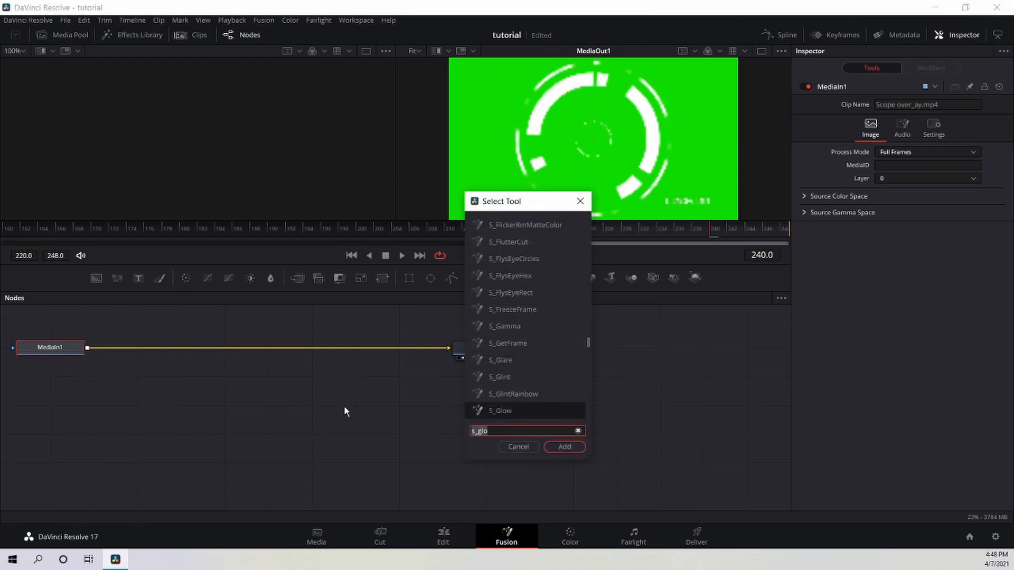
text(delta)
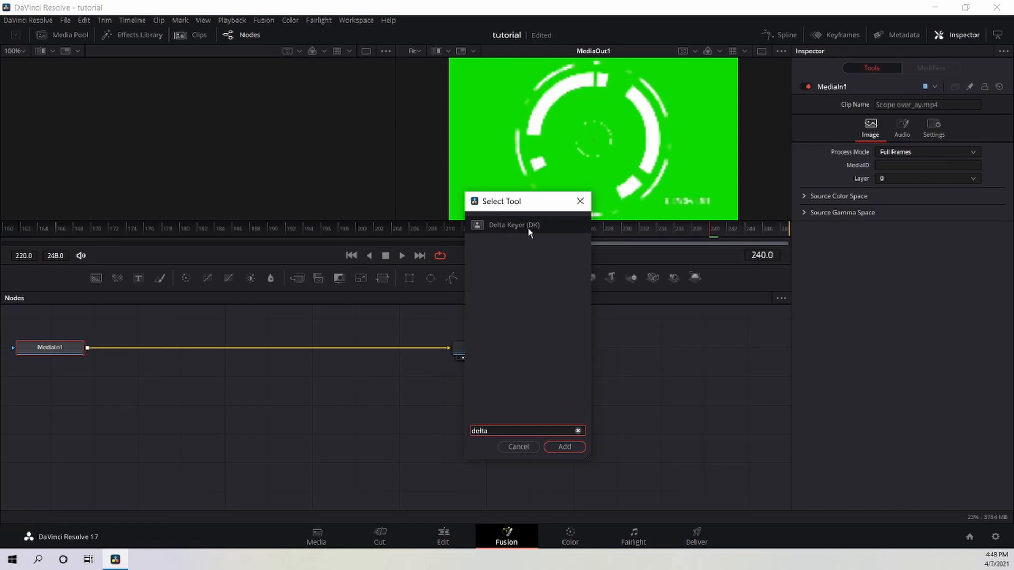
click(562, 447)
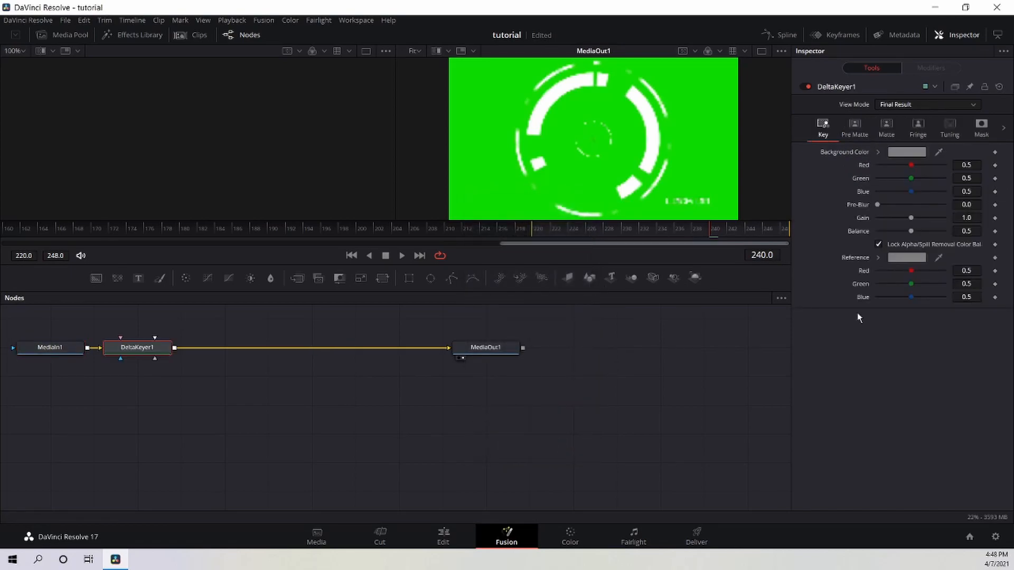
drag(938, 152, 728, 108)
click(452, 535)
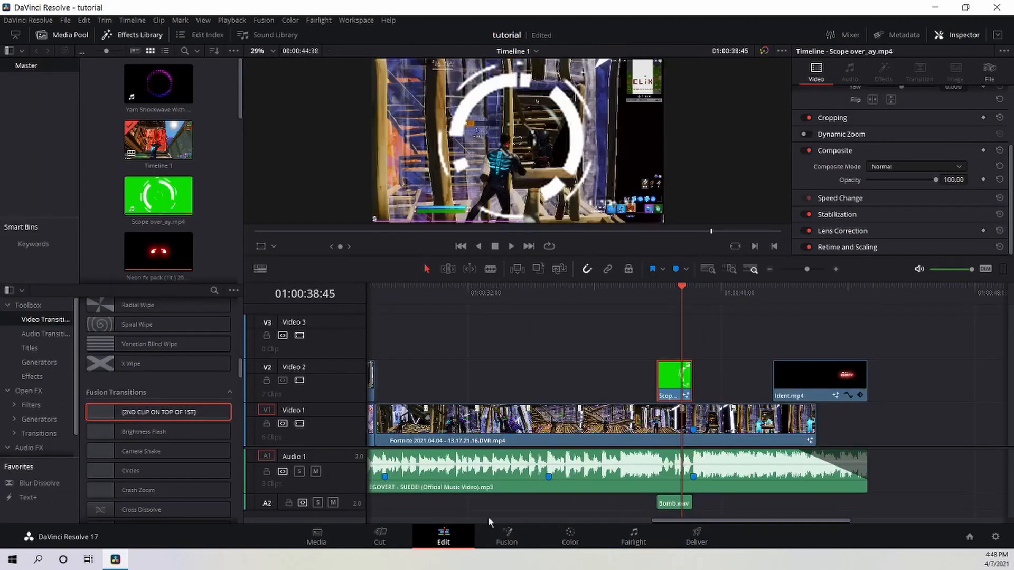
- At 01:00:37:59, set the scope overlay's Zoom to 0.200 and Position to X -8.000, Y 3.000
mouse_move(682, 285)
mouse_down()
mouse_move(648, 282)
mouse_move(692, 280)
mouse_move(654, 283)
mouse_move(689, 292)
mouse_move(656, 303)
mouse_up()
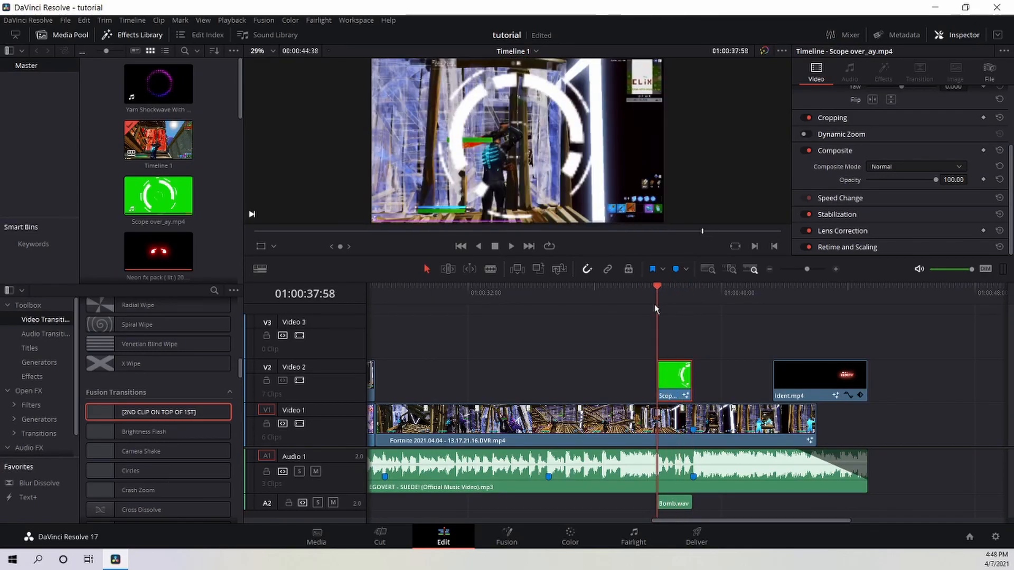
scroll(909, 116, up, 3)
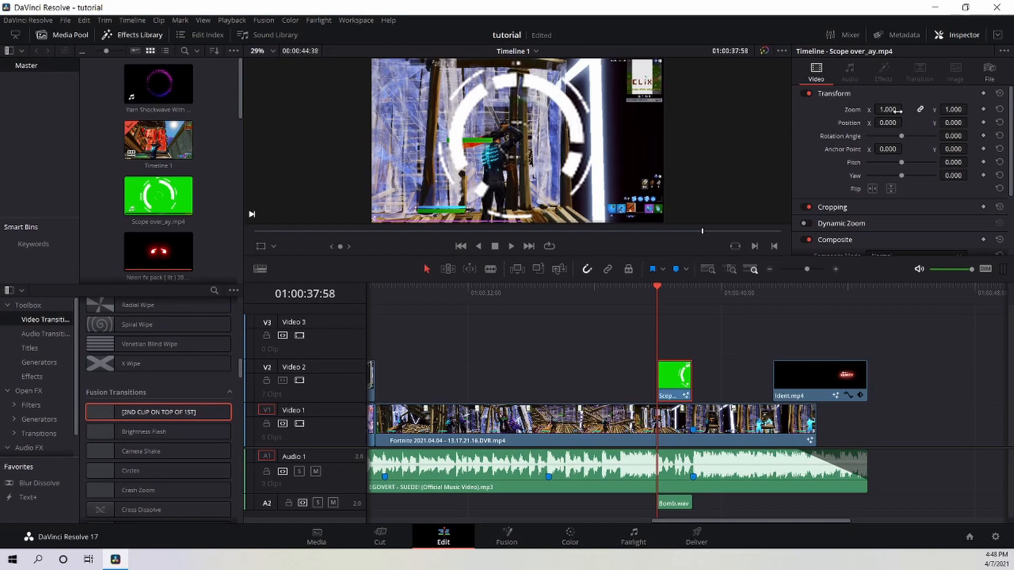
mouse_move(899, 109)
mouse_down()
mouse_move(887, 109)
mouse_move(899, 108)
mouse_up()
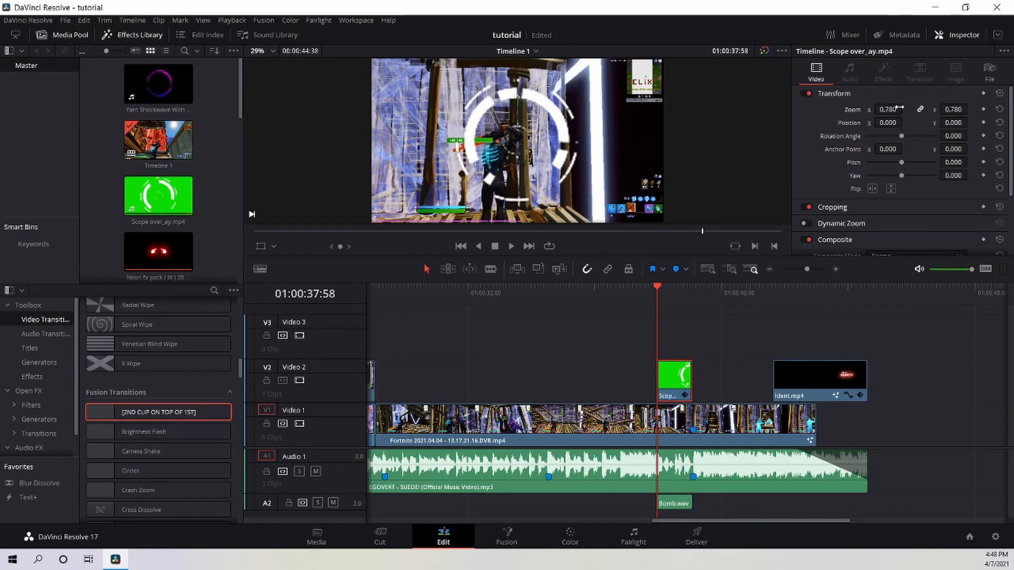
key(Right)
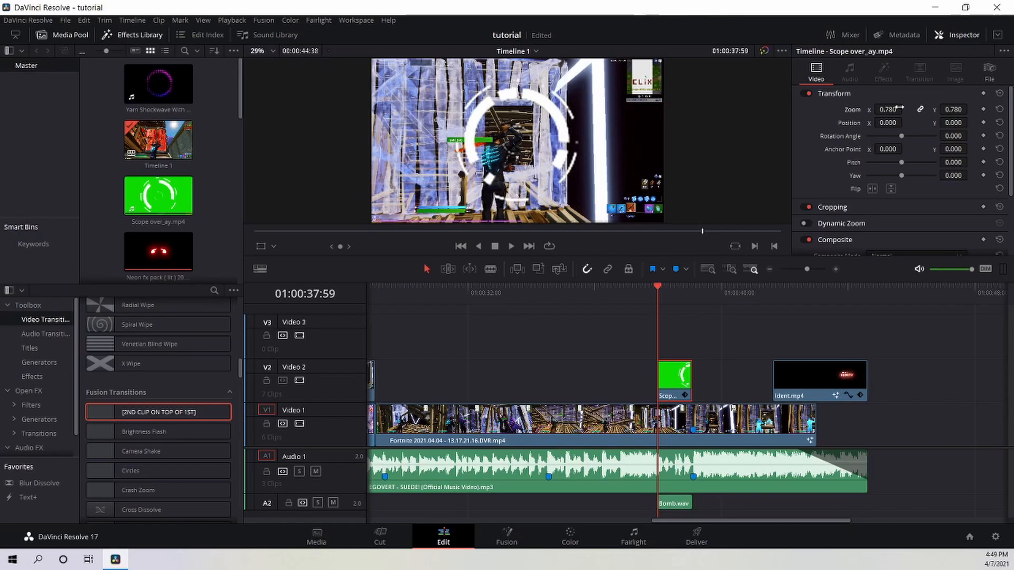
drag(899, 109, 665, 123)
scroll(517, 174, up, 5)
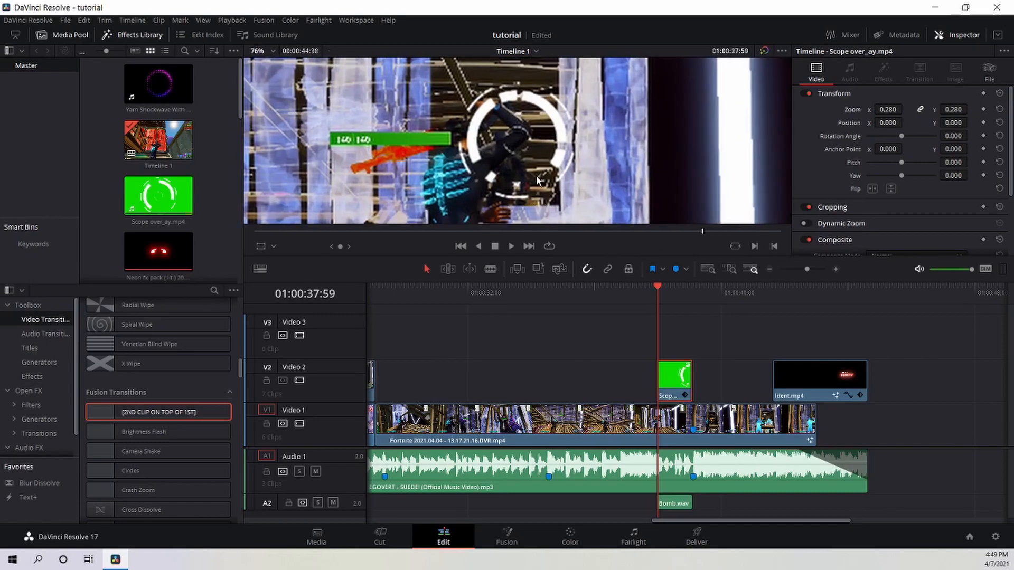
mouse_move(889, 109)
mouse_down()
mouse_move(903, 110)
mouse_move(851, 109)
mouse_move(898, 123)
mouse_up()
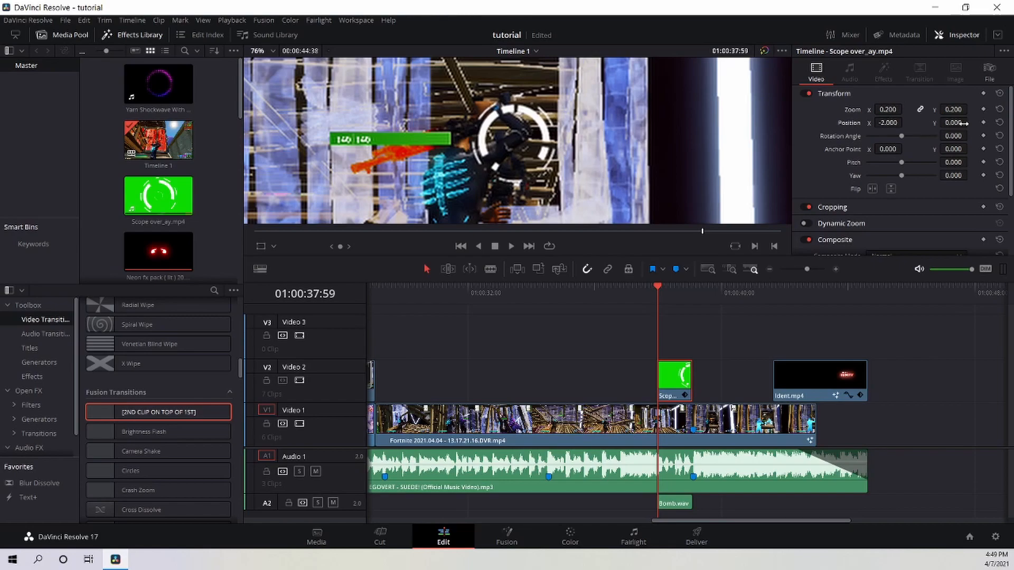
drag(962, 123, 971, 123)
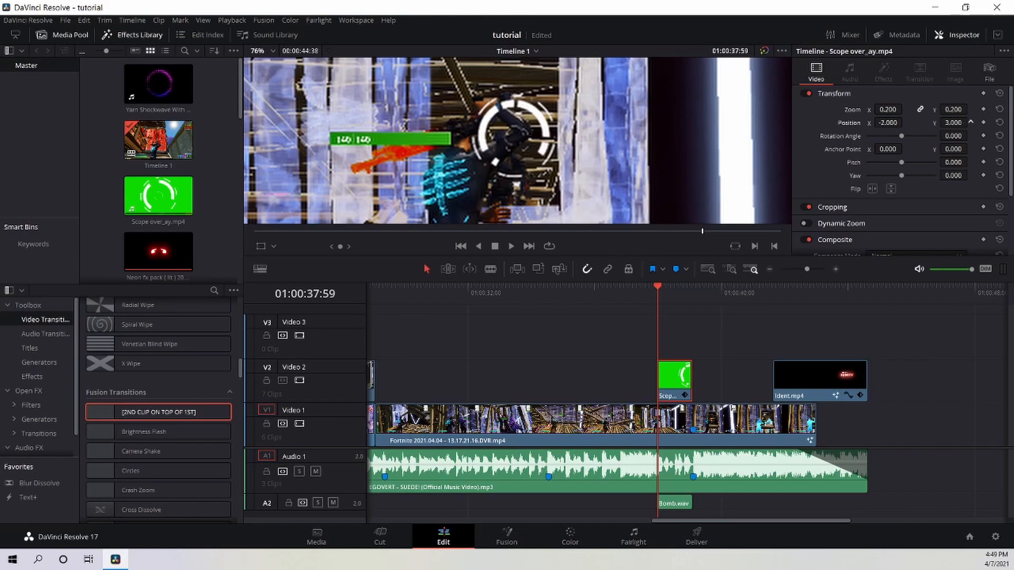
mouse_move(905, 123)
mouse_down()
mouse_move(897, 122)
mouse_move(907, 123)
mouse_up()
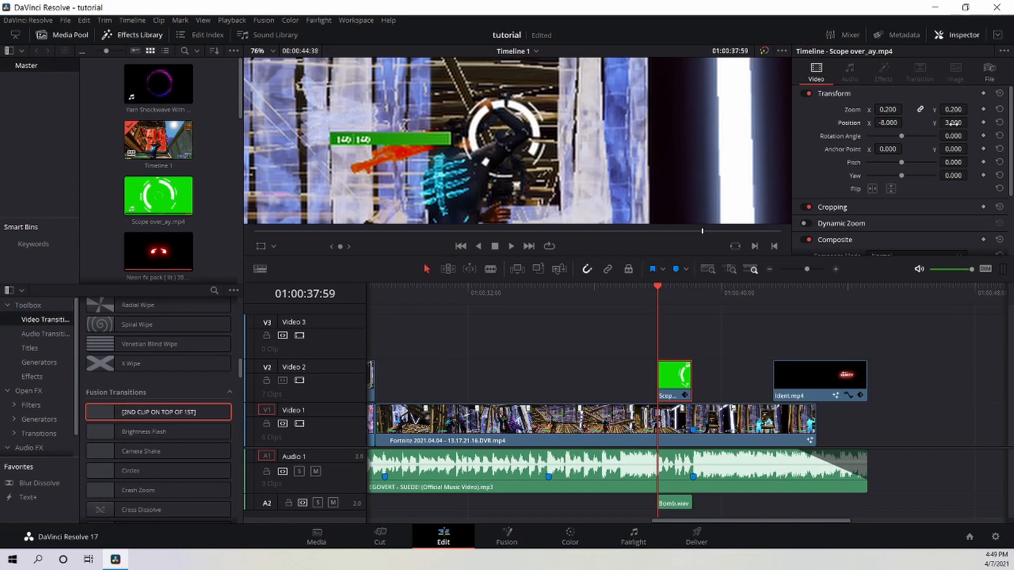
- Keyframe the scope overlay's Position and Zoom at 01:00:37:59, and advance the playhead to 01:00:38:02
click(983, 123)
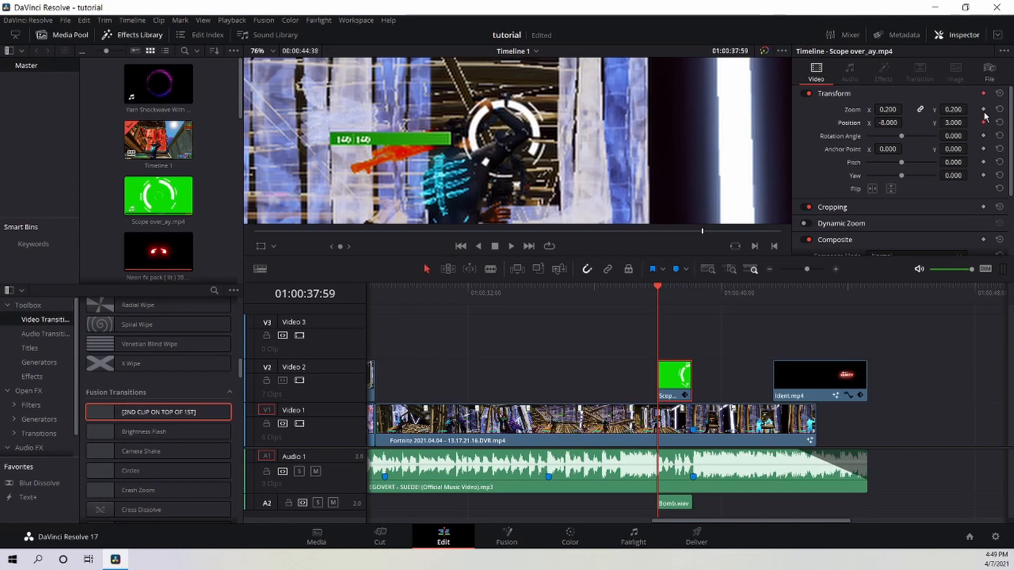
click(983, 110)
key(Right)
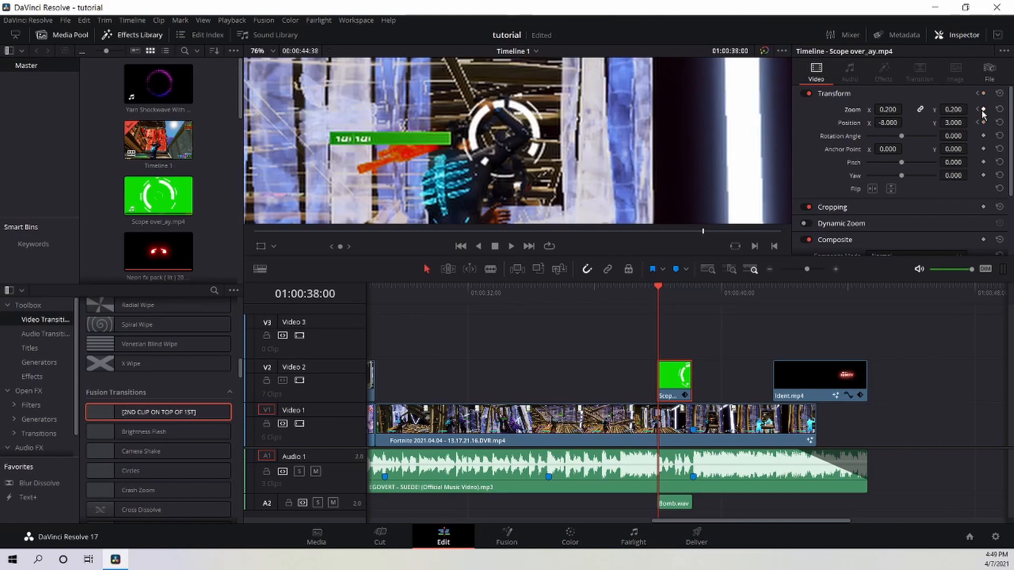
key(Right)
key(Right)
key(Right)
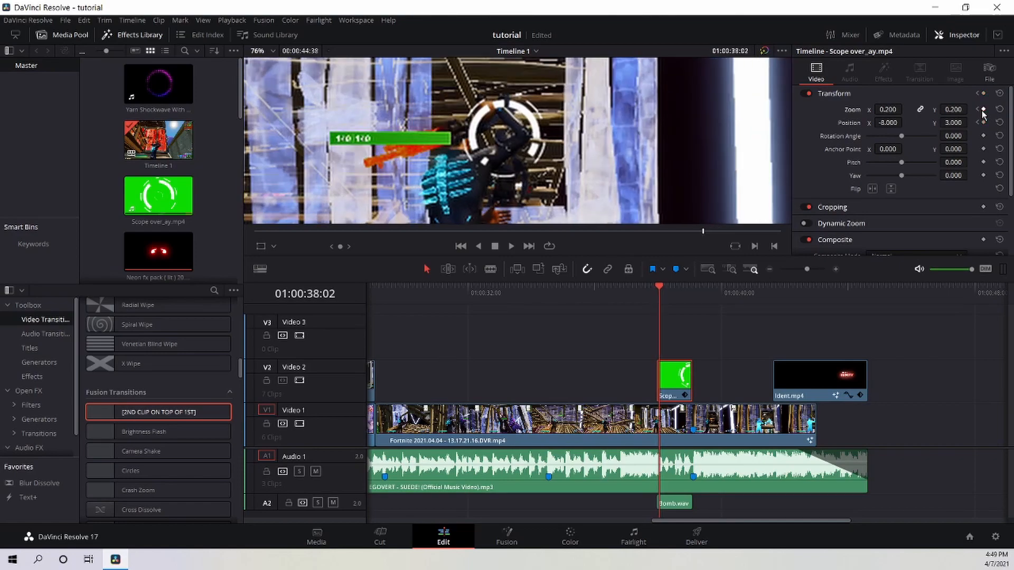
- Step through the scope overlay clip from start to end and compare its position with the tracked player
key(shift+Down)
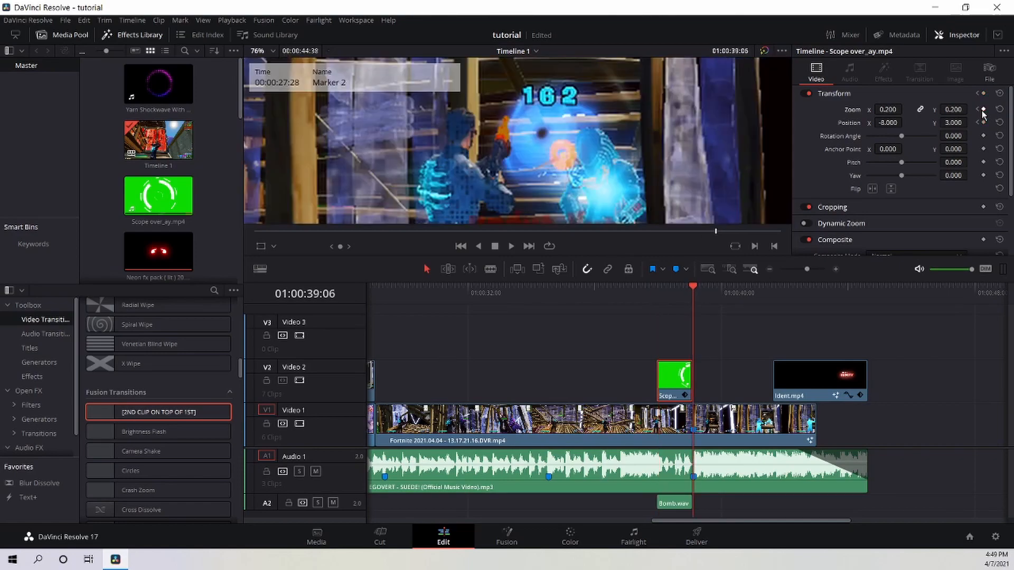
key(Left)
key(Left)
key(Left)
key(Left)
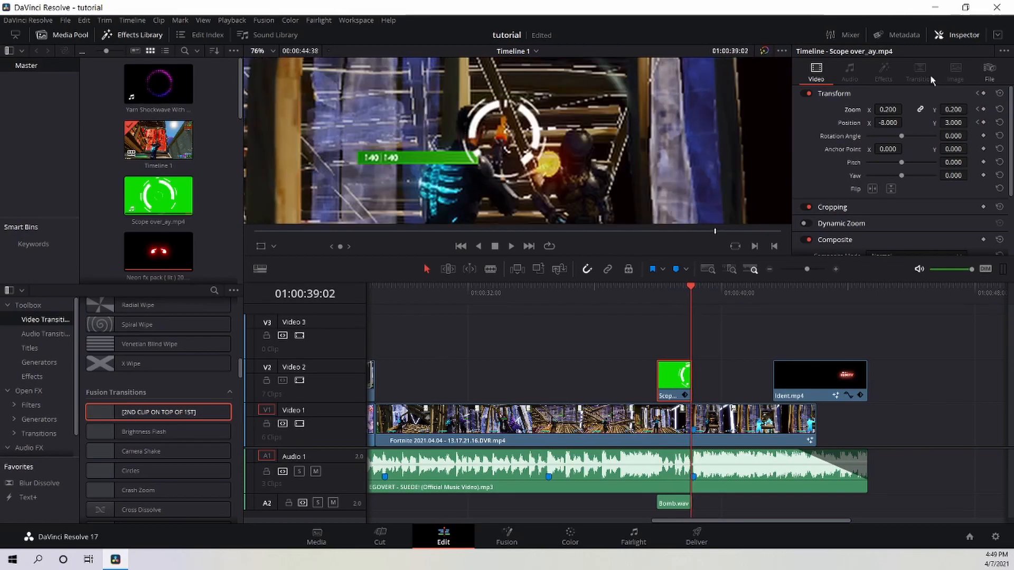
drag(691, 287, 665, 286)
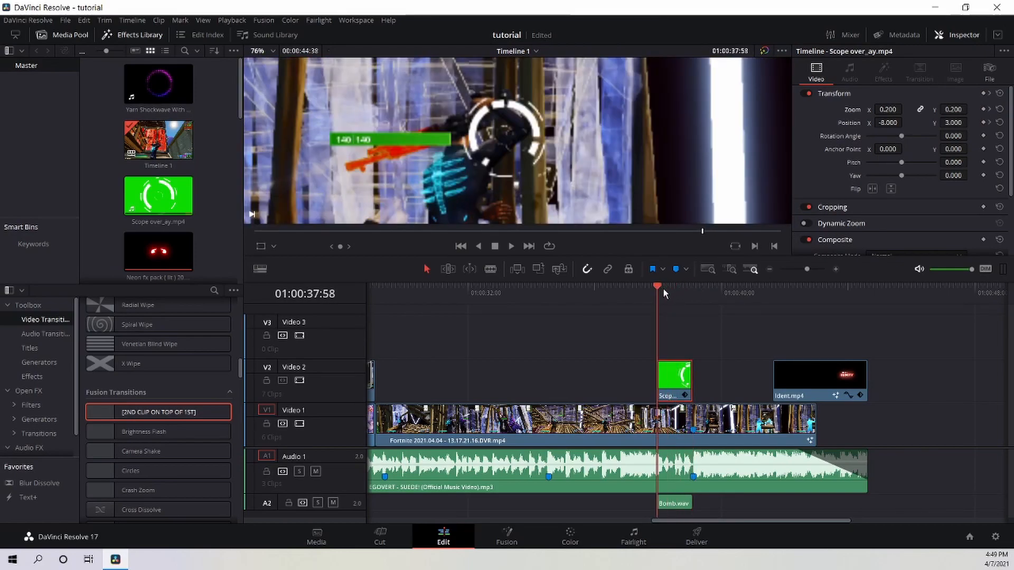
key(Right)
key(Right)
key(Right)
key(Right)
key(Right)
key(Right)
key(Right)
key(Right)
key(Right)
key(Right)
key(Right)
key(Right)
key(Right)
key(Right)
key(Right)
key(Right)
key(Right)
key(Right)
key(Right)
key(Left)
key(Left)
key(Left)
key(Left)
key(Left)
key(Left)
key(Left)
key(Left)
key(Left)
key(Left)
key(Left)
key(Left)
key(Left)
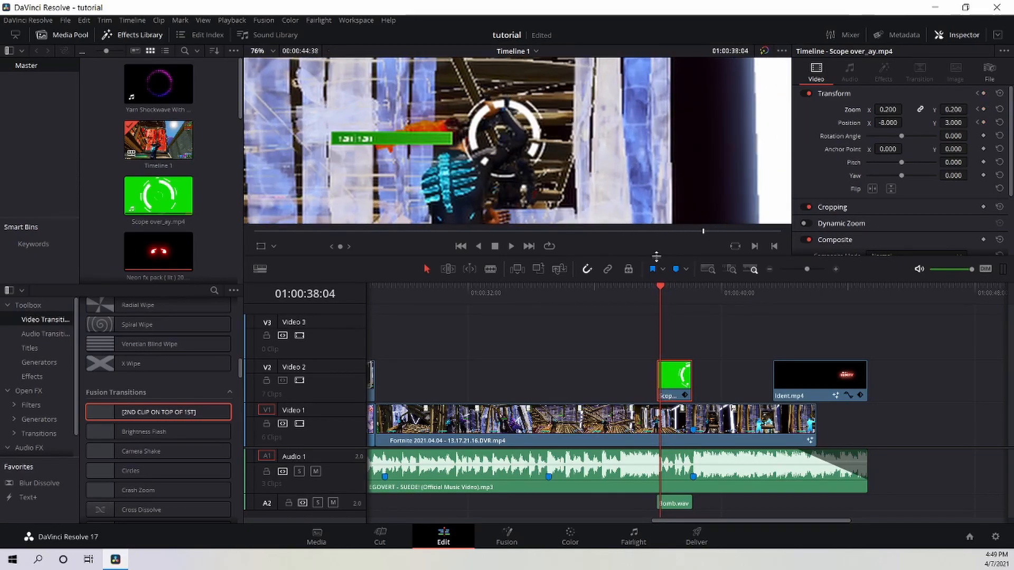
- At 01:00:38:08, set the scope overlay's Position X to 8.000 and its Zoom to 0.180
key(Right)
key(Right)
key(Right)
key(Right)
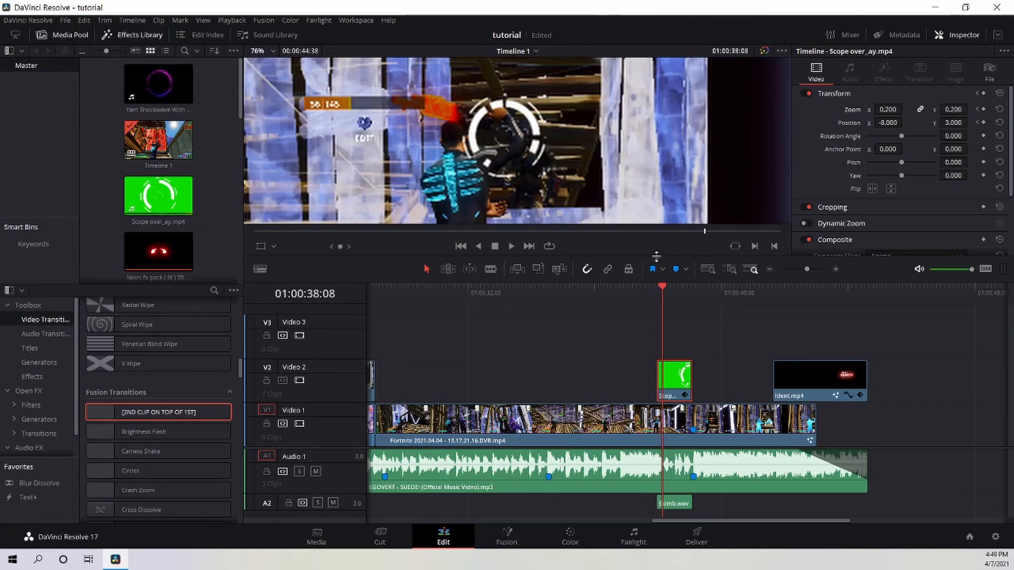
mouse_move(896, 122)
mouse_down()
mouse_move(905, 123)
mouse_move(899, 110)
mouse_up()
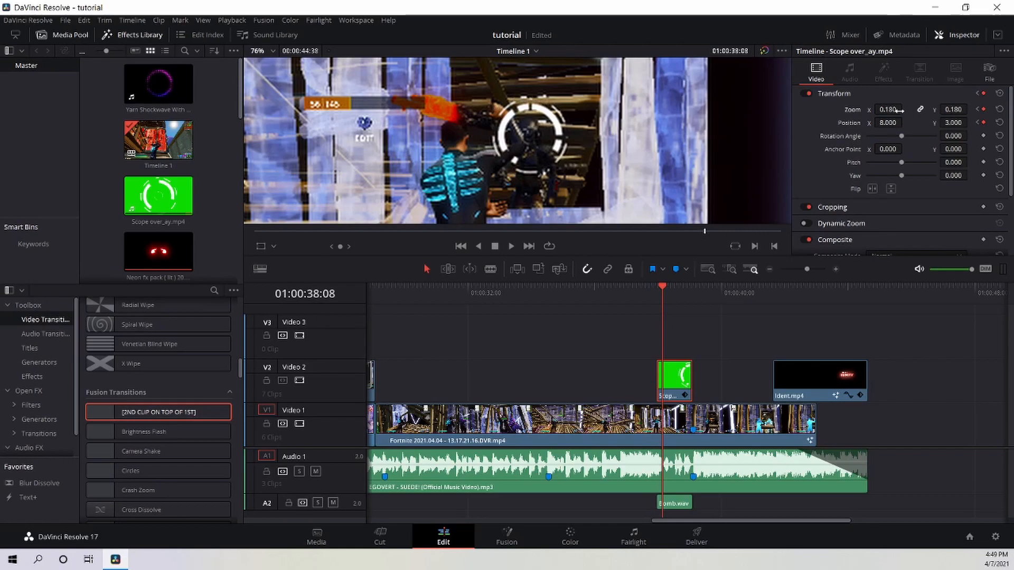
- At 01:00:38:10, set the scope overlay's Position Y to 5.000 and adjust its Position X to follow the player
key(Right)
key(Right)
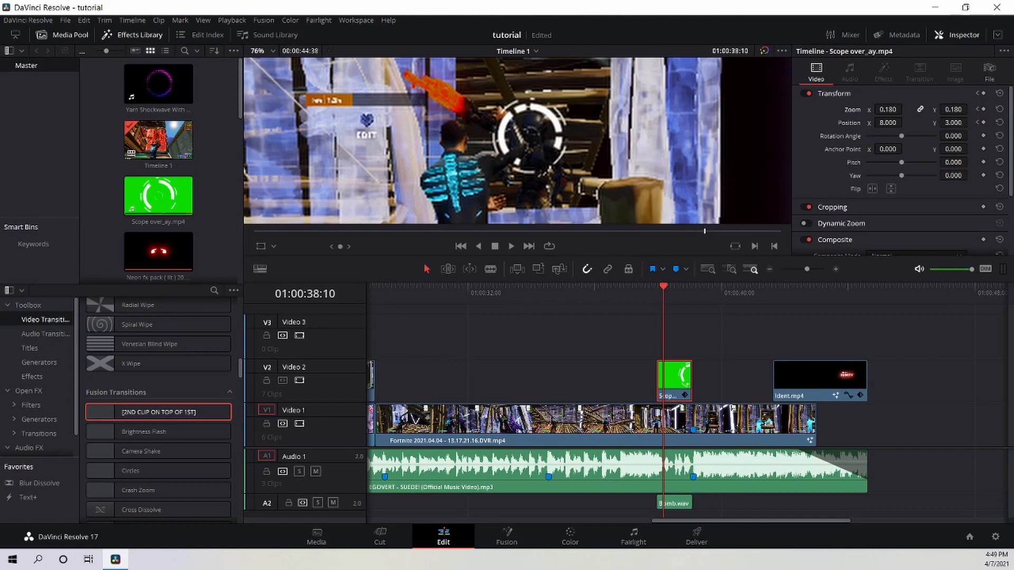
drag(967, 123, 970, 122)
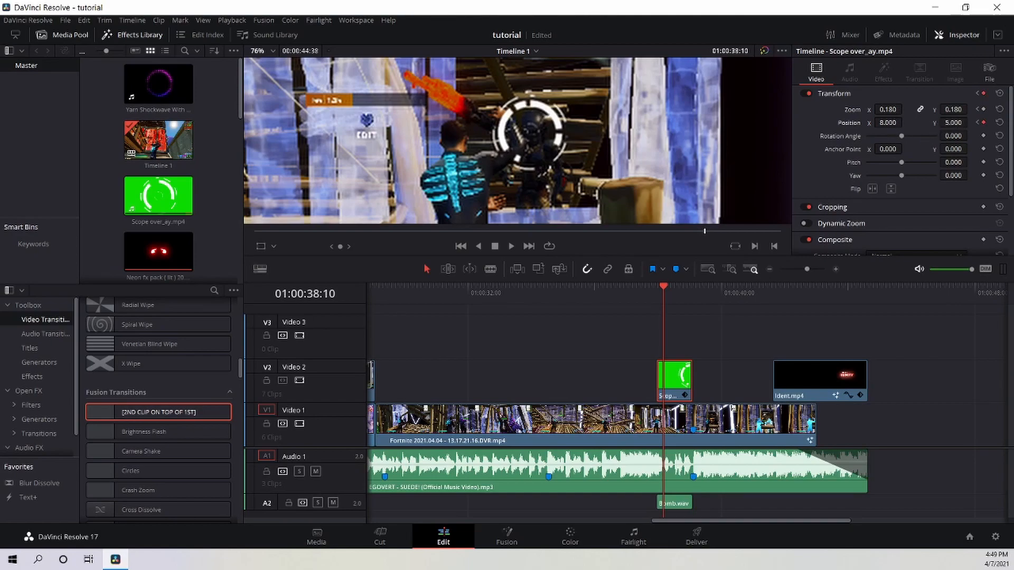
drag(901, 122, 905, 122)
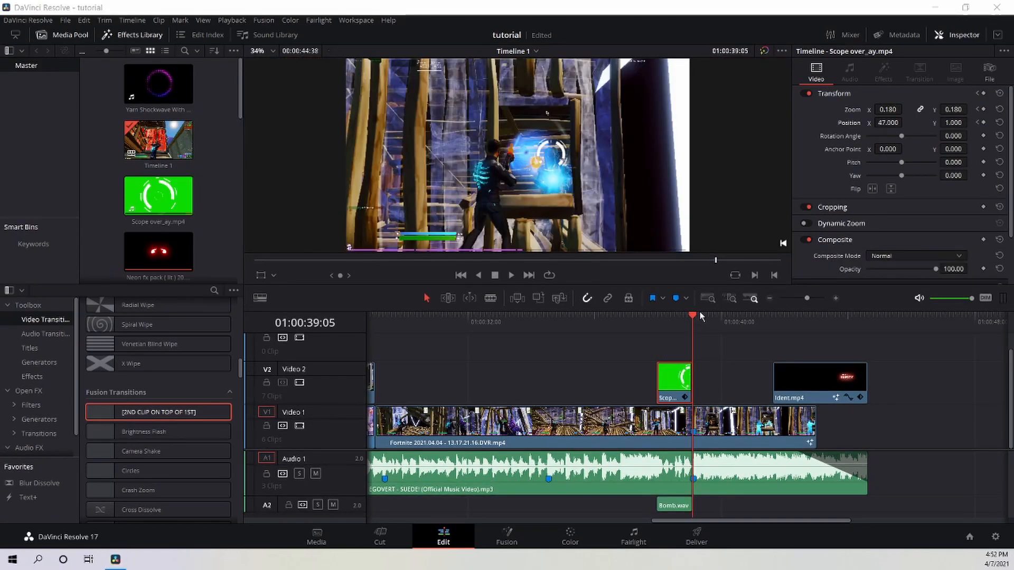
- Play back the scope overlay section to review how the scope follows the player
drag(691, 315, 661, 318)
key(space)
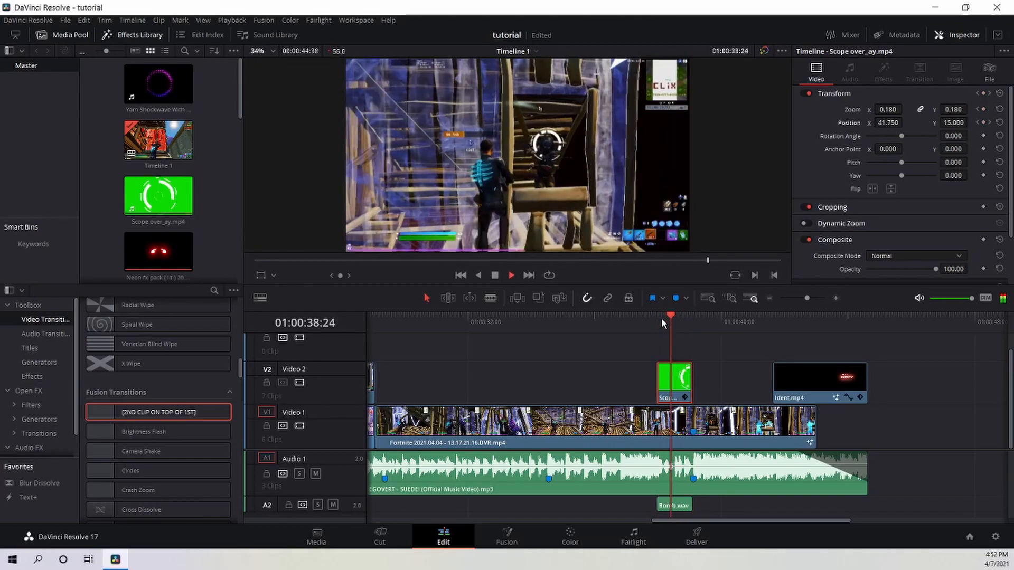
key(space)
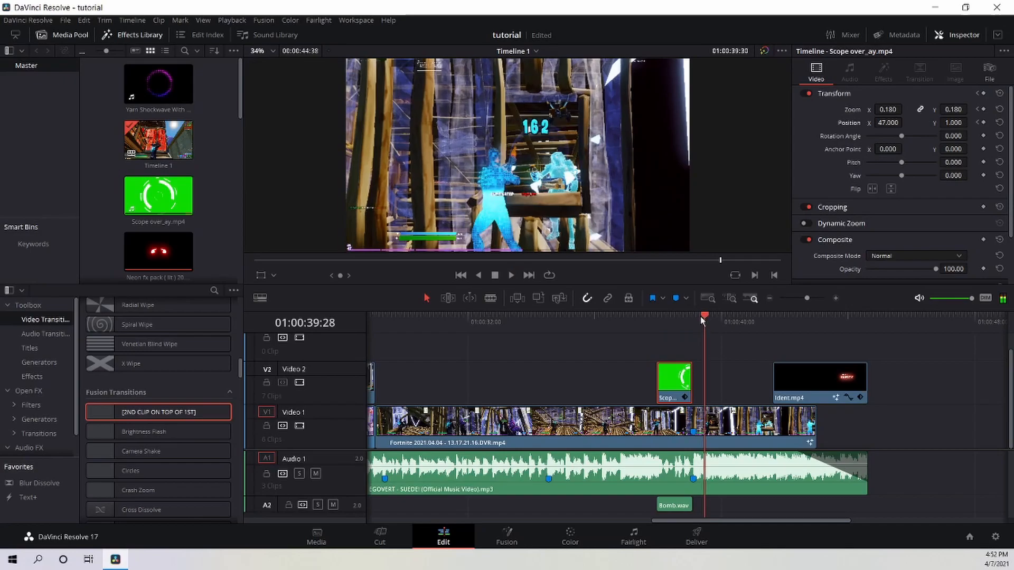
- Select the Fortnite gameplay clip on Video 1 at 01:00:37:58 and open it in Fusion
click(663, 319)
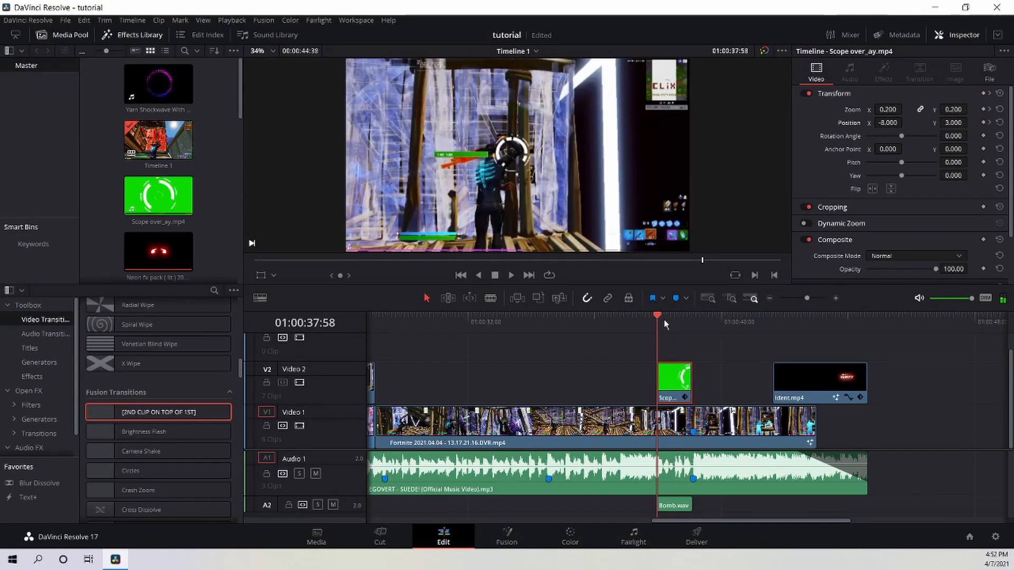
click(631, 427)
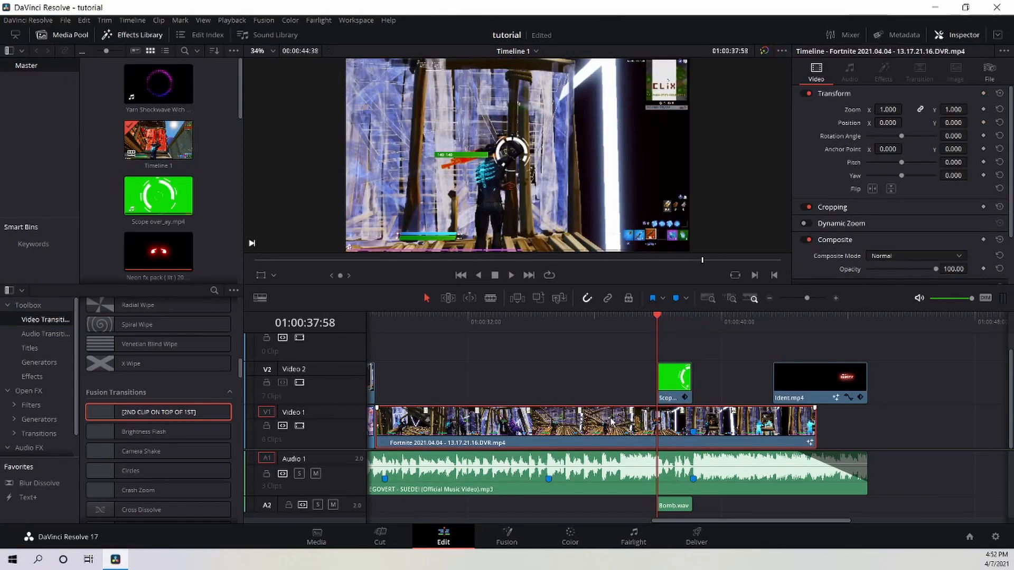
click(508, 537)
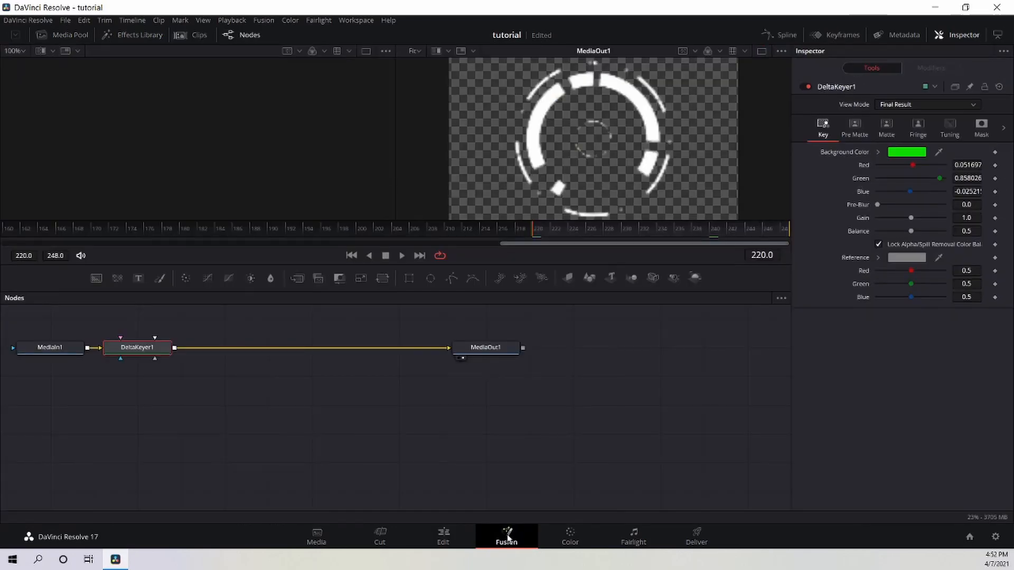
click(457, 534)
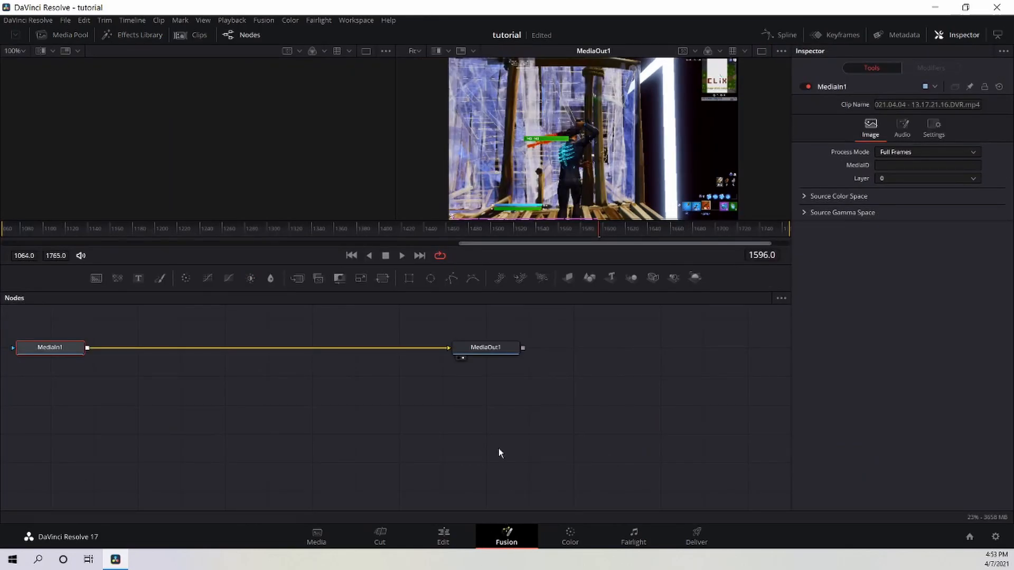
- Add an S_HueSatBright node between MediaIn1 and MediaOut1
key(shift+space)
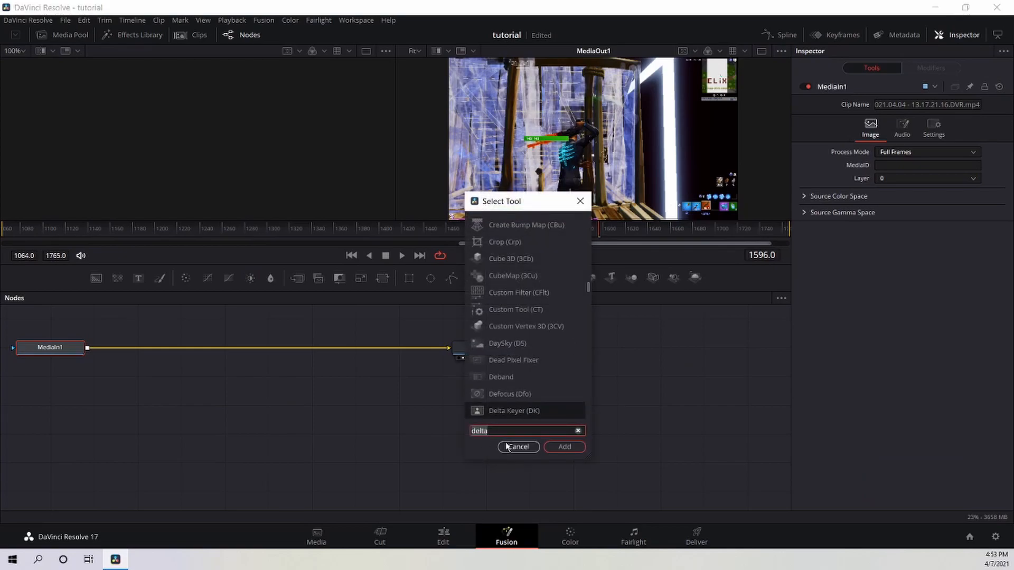
text(s_)
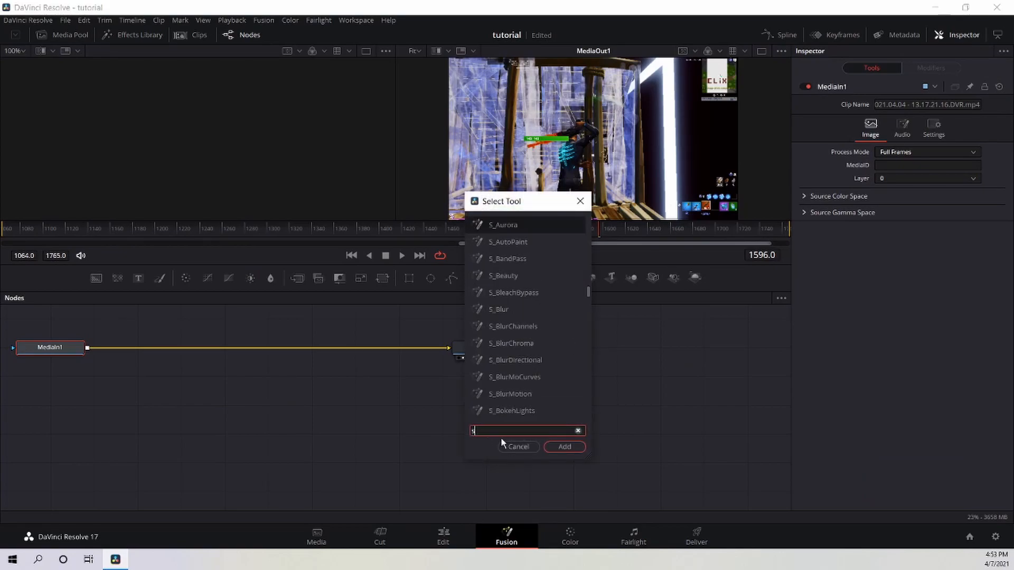
text(hu)
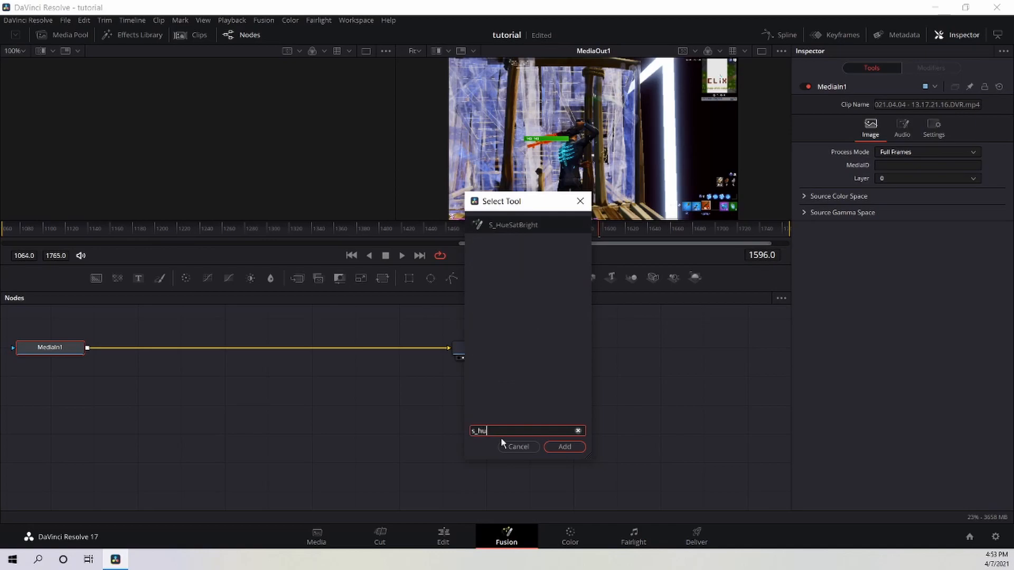
key(Return)
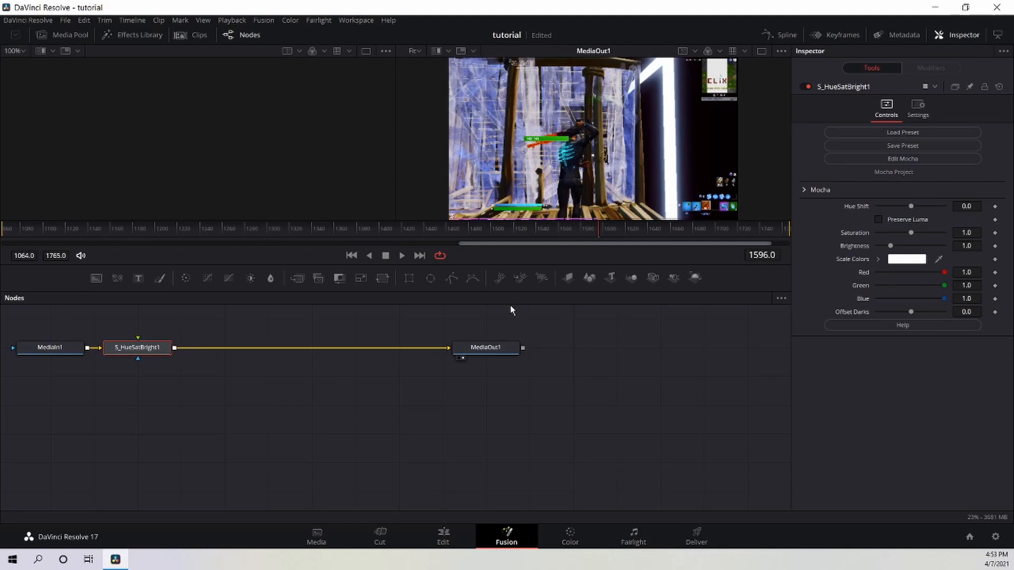
- Find the start of the scope section at frame 1597 and add a Hue Shift keyframe of 0.0 there
key(space)
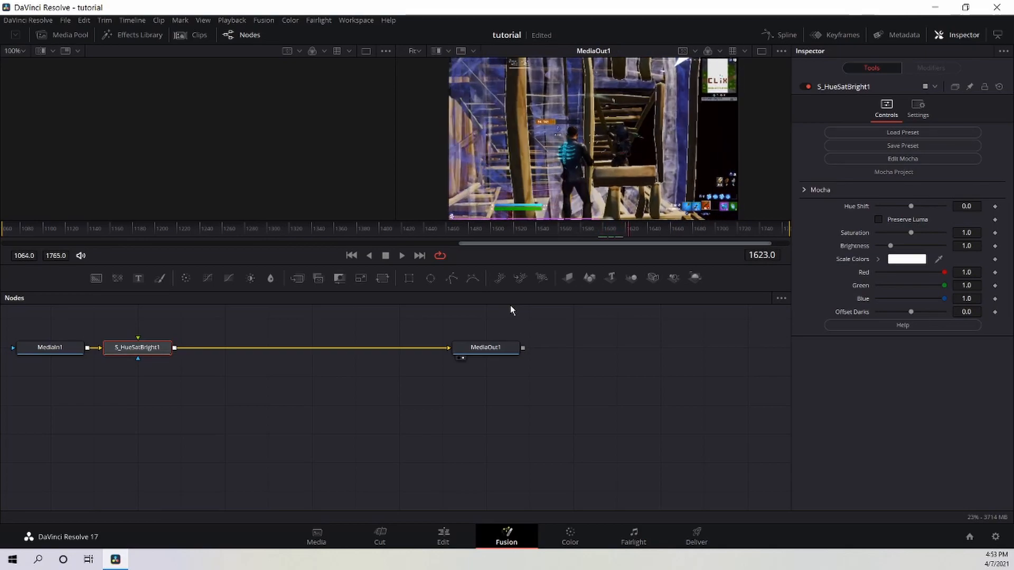
key(Left)
key(Left)
key(Left)
key(Left)
key(Left)
key(Left)
key(Left)
key(Left)
key(Left)
key(Left)
key(Left)
key(Left)
key(Left)
key(Left)
key(Left)
key(Left)
key(Left)
key(Left)
key(Left)
key(Left)
key(Left)
key(Left)
key(Left)
key(Left)
key(Left)
key(Left)
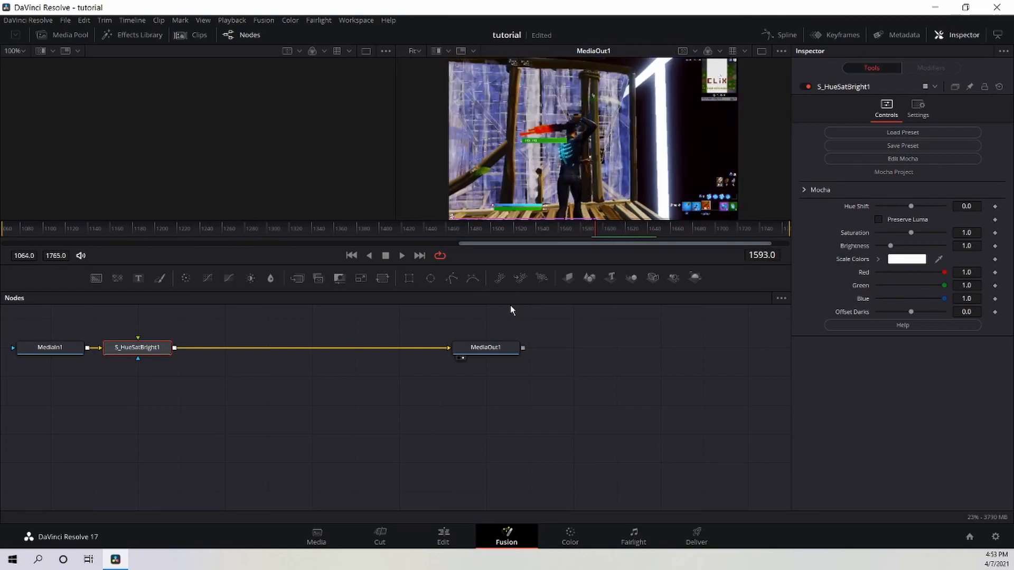
key(Right)
key(Right)
key(Right)
key(Right)
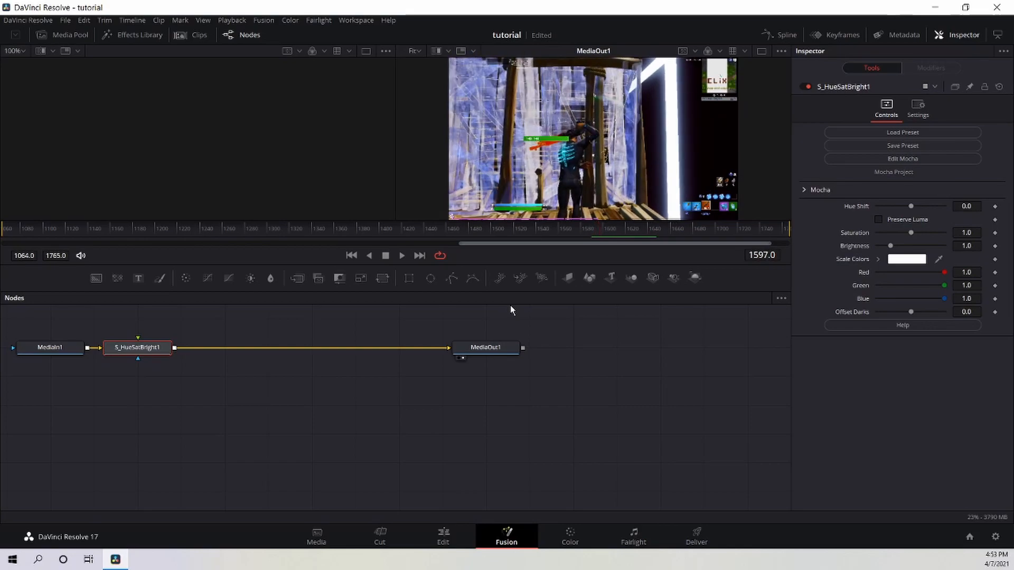
key(Right)
key(Left)
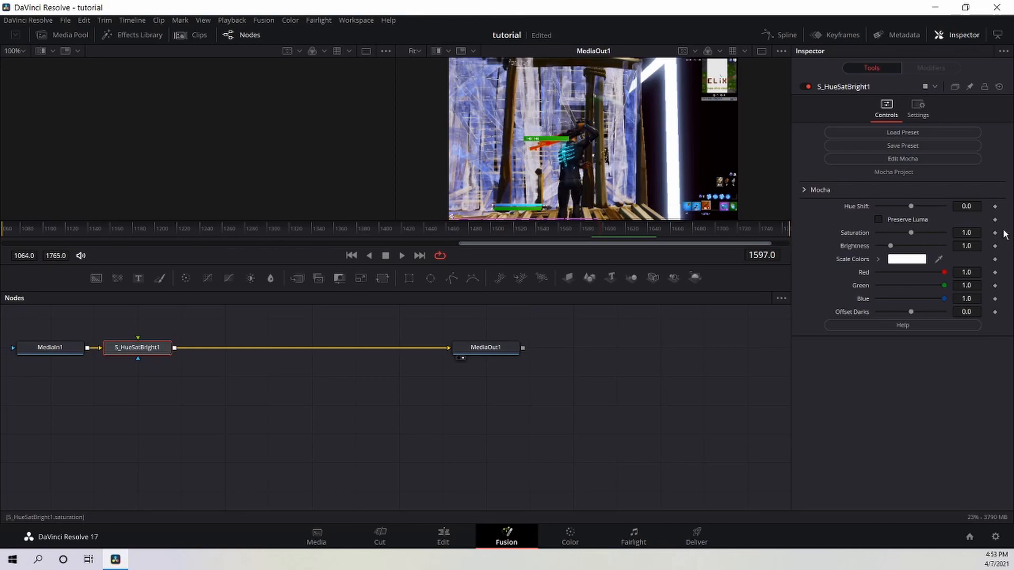
click(995, 207)
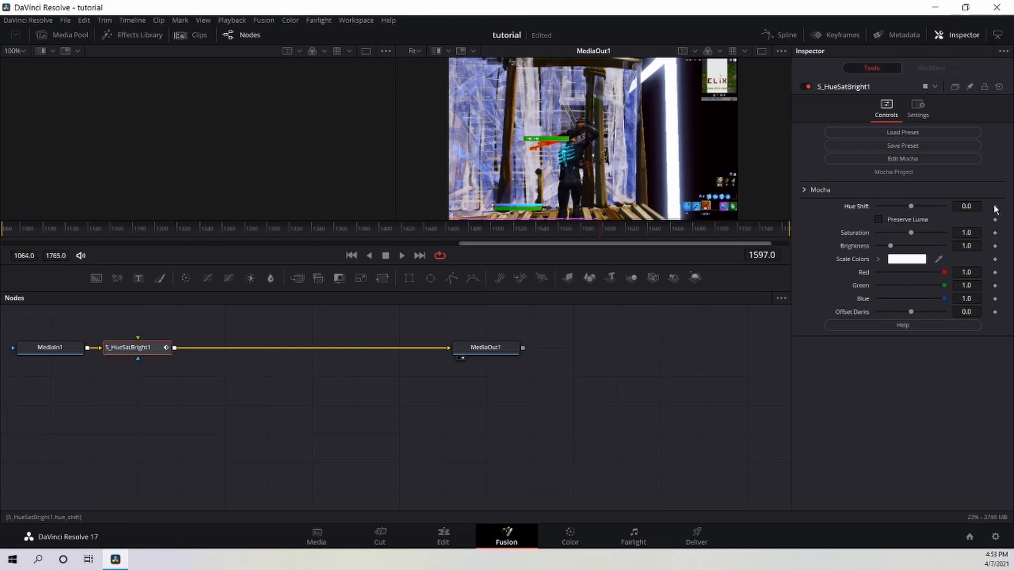
- Advance five frames to frame 1602 and set the Hue Shift to 0.1
key(Right)
key(Right)
key(Right)
key(Right)
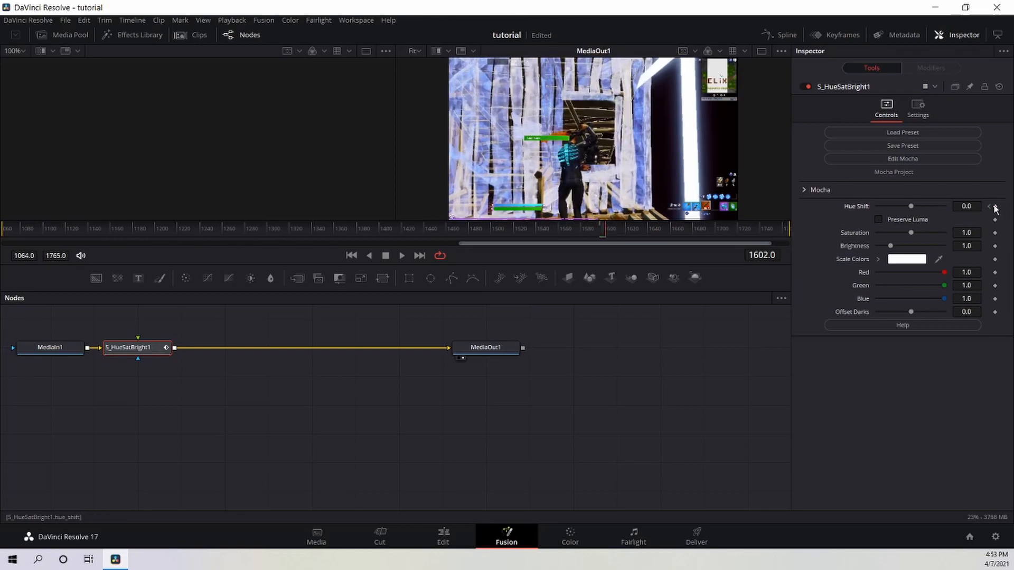
click(971, 206)
key(BackSpace)
key(BackSpace)
key(BackSpace)
text(.1)
key(Return)
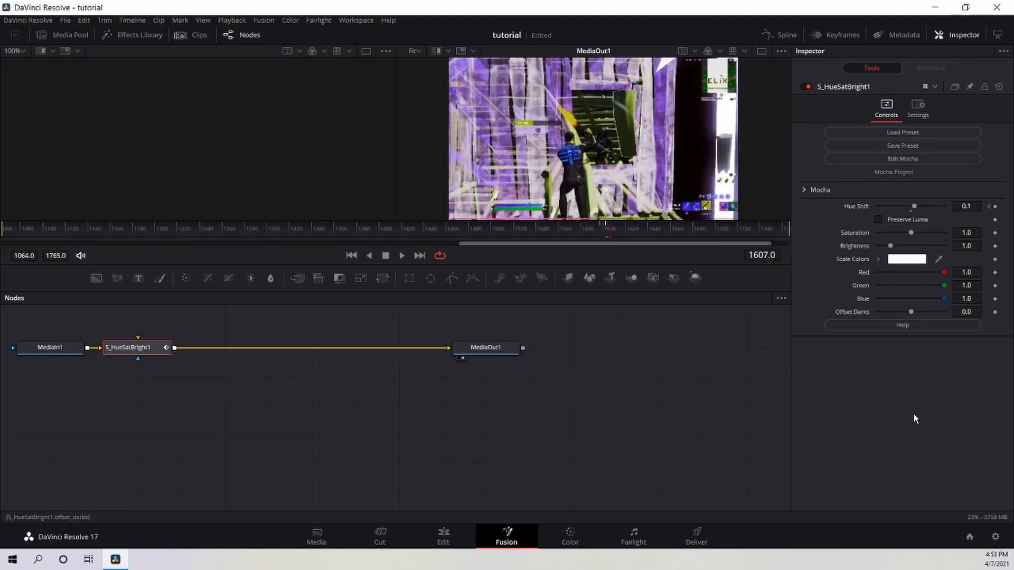
- Set the Hue Shift to 0.2 at frame 1607
click(969, 206)
text(.2)
key(Return)
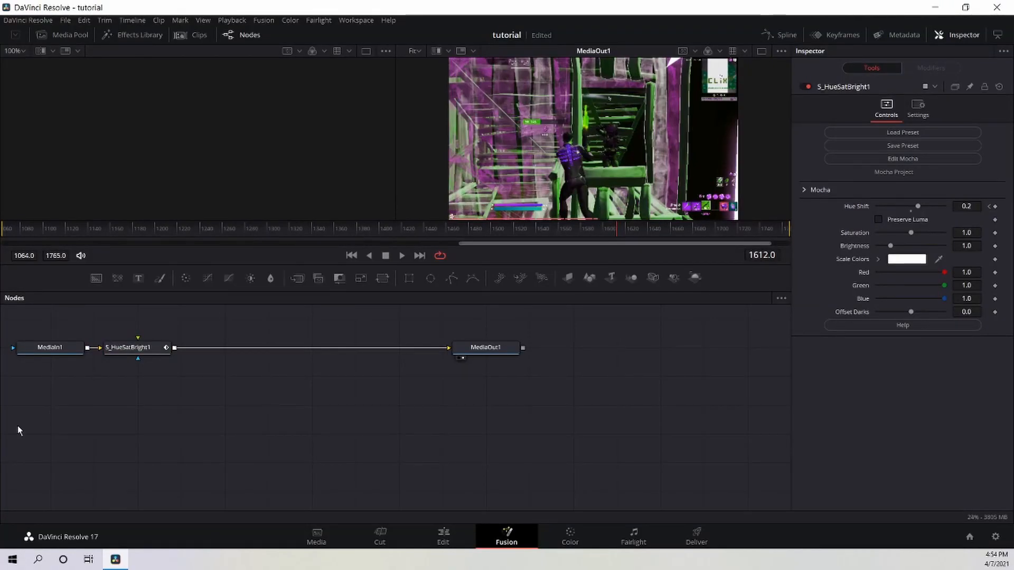
- Return to the previous Hue Shift keyframe, advance to frame 1612, and set the Hue Shift to 0.3
click(968, 206)
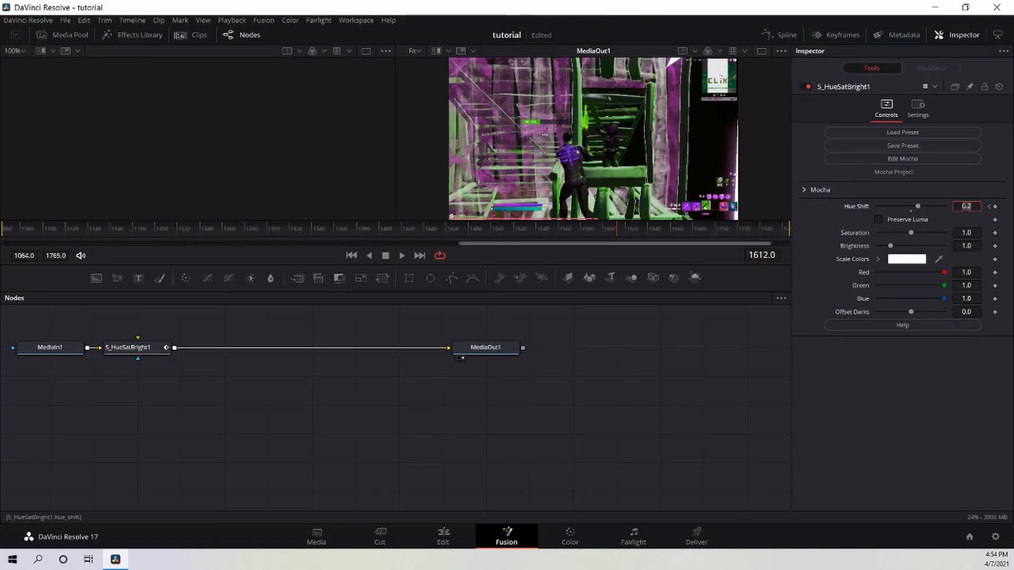
click(988, 206)
key(Right)
key(Right)
key(Right)
key(Right)
key(Right)
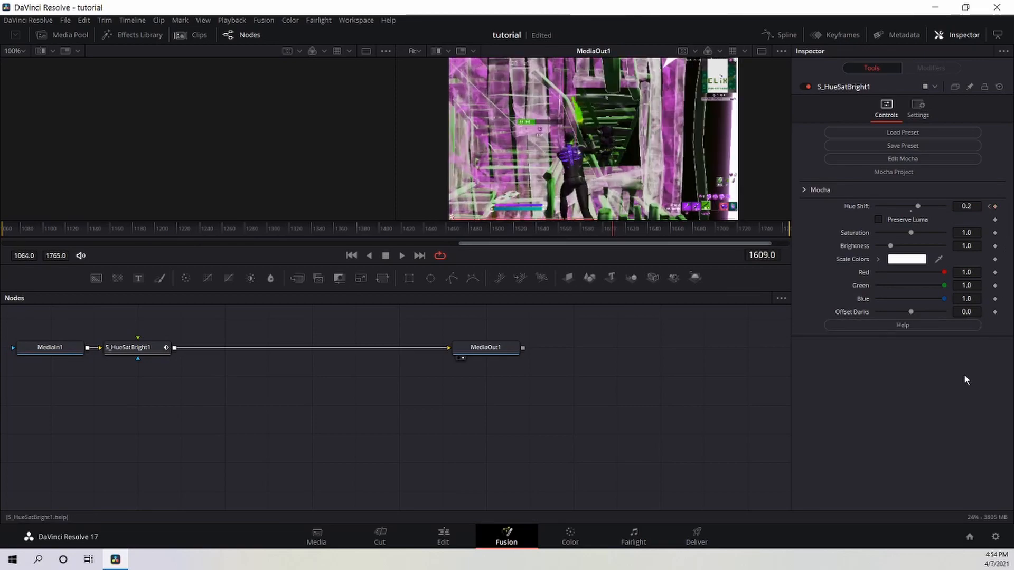
click(966, 206)
key(BackSpace)
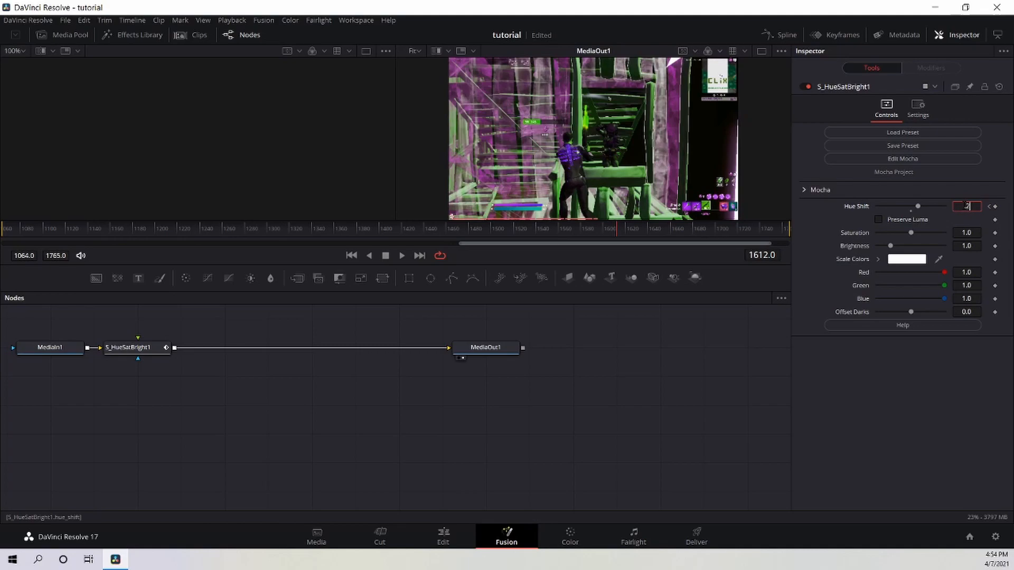
text(0.3)
key(Return)
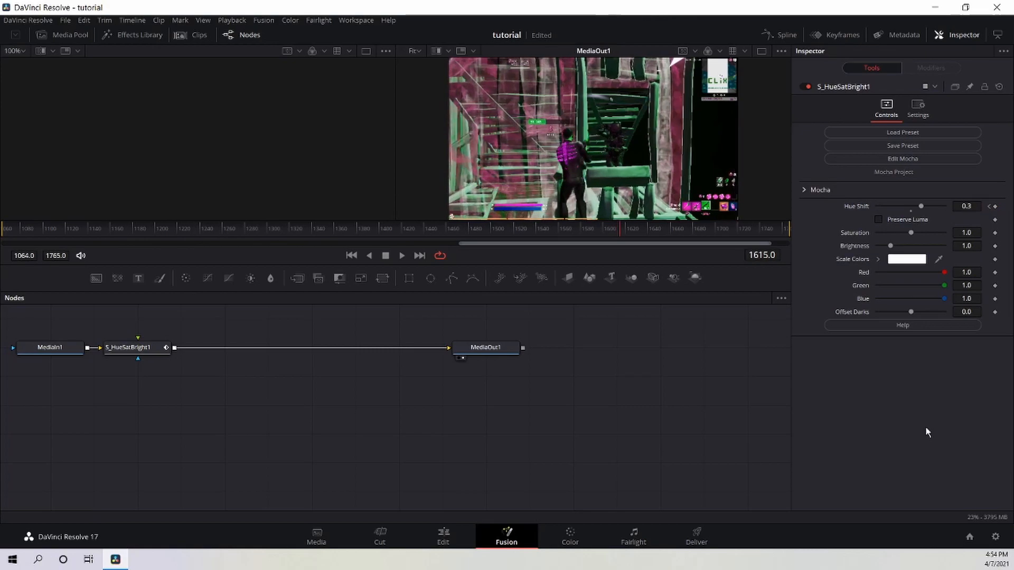
- Set the Hue Shift to 0.4 at frame 1617 and to 0.5 at frame 1622
click(967, 206)
key(BackSpace)
text(.4)
key(Return)
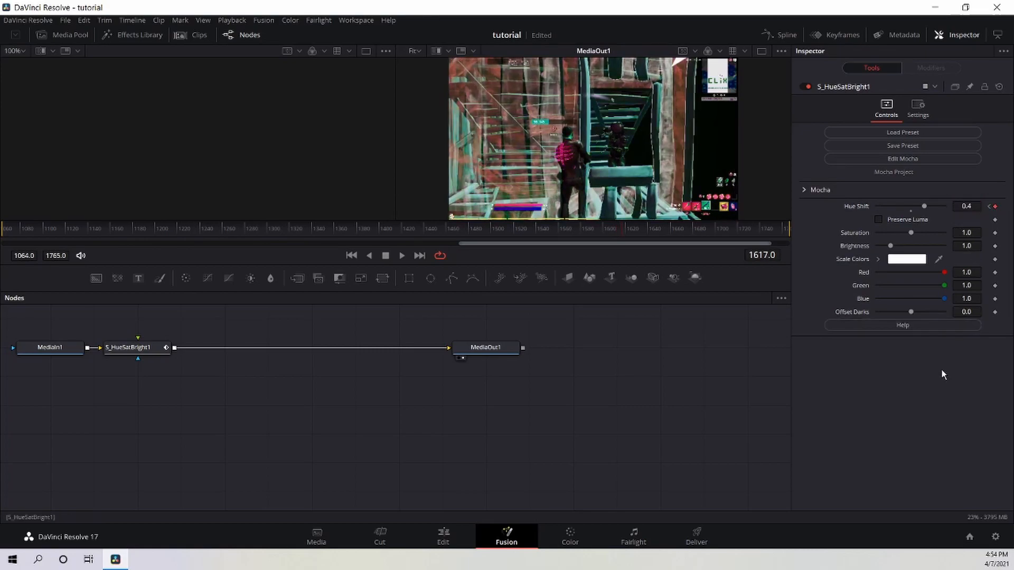
click(967, 206)
text(.5)
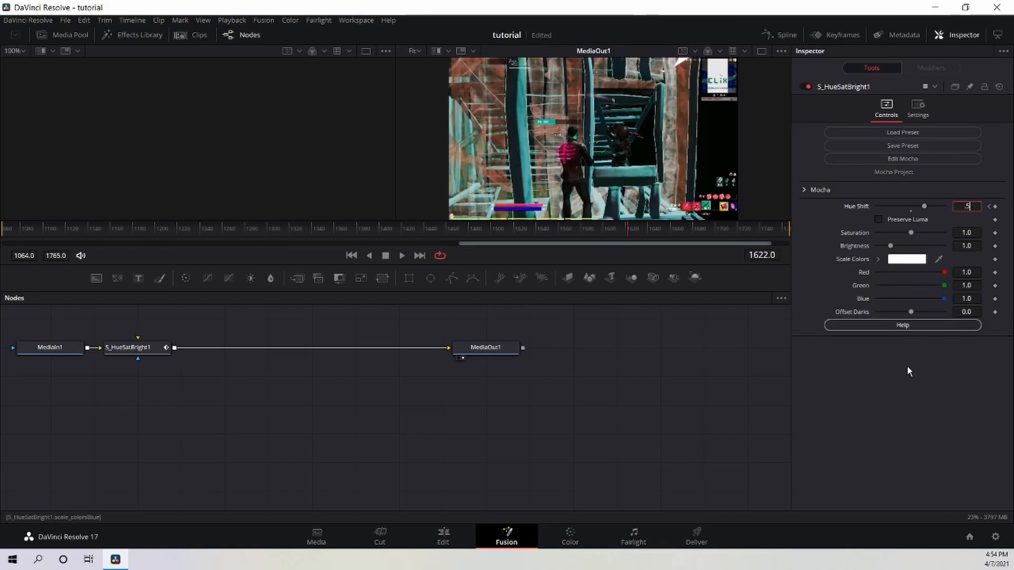
key(Return)
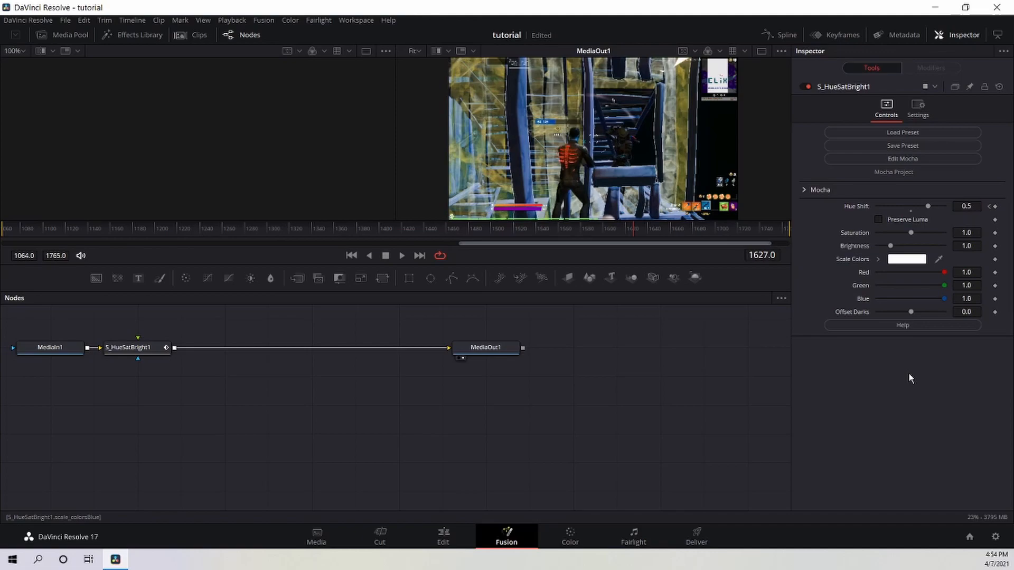
- Set the Hue Shift to 0.6 at frame 1627
click(967, 207)
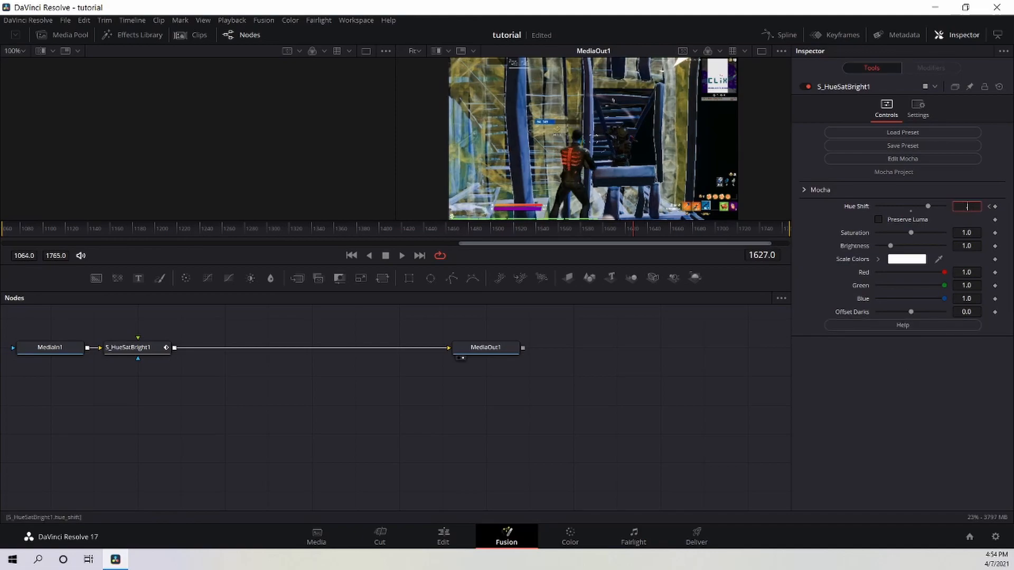
text(.6)
key(Return)
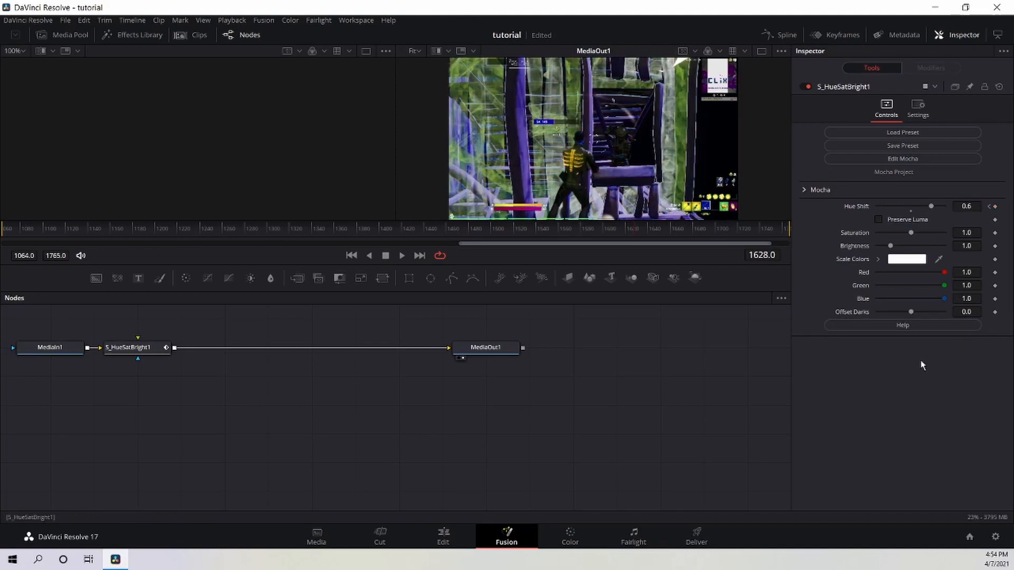
- Set the Hue Shift to 0.7 at frame 1632
click(967, 207)
key(BackSpace)
key(BackSpace)
key(BackSpace)
text(.7)
key(Return)
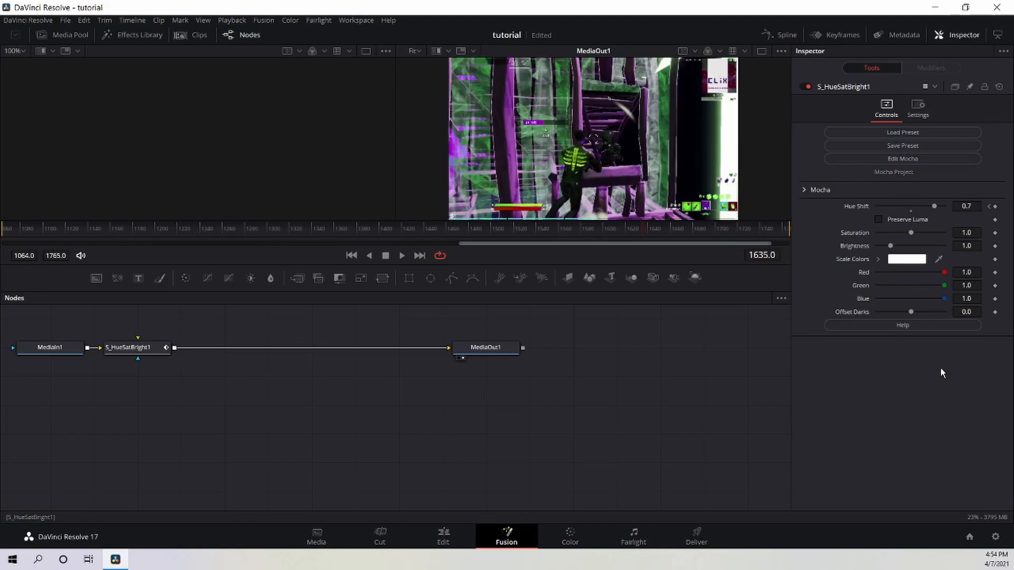
click(972, 206)
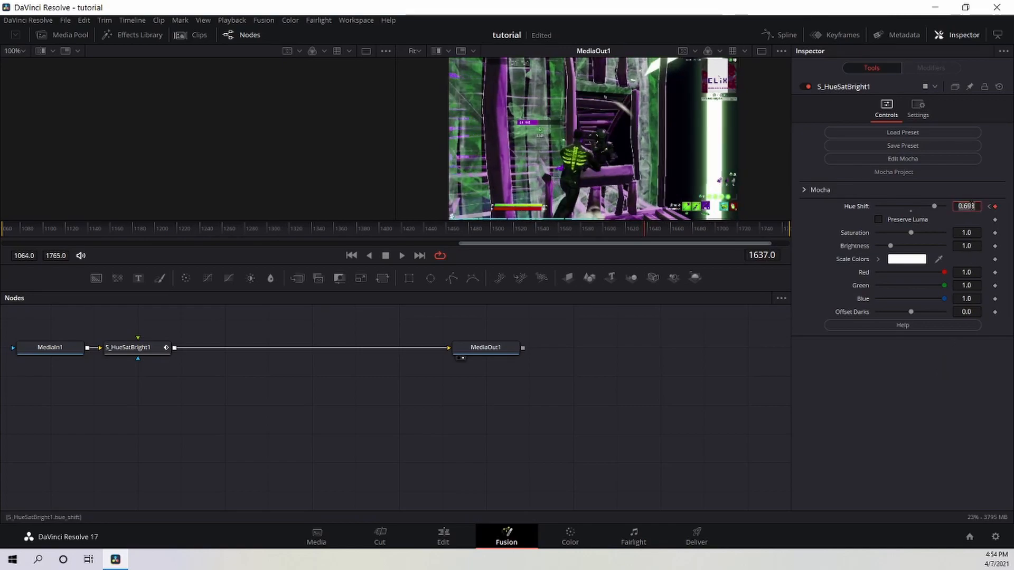
click(946, 451)
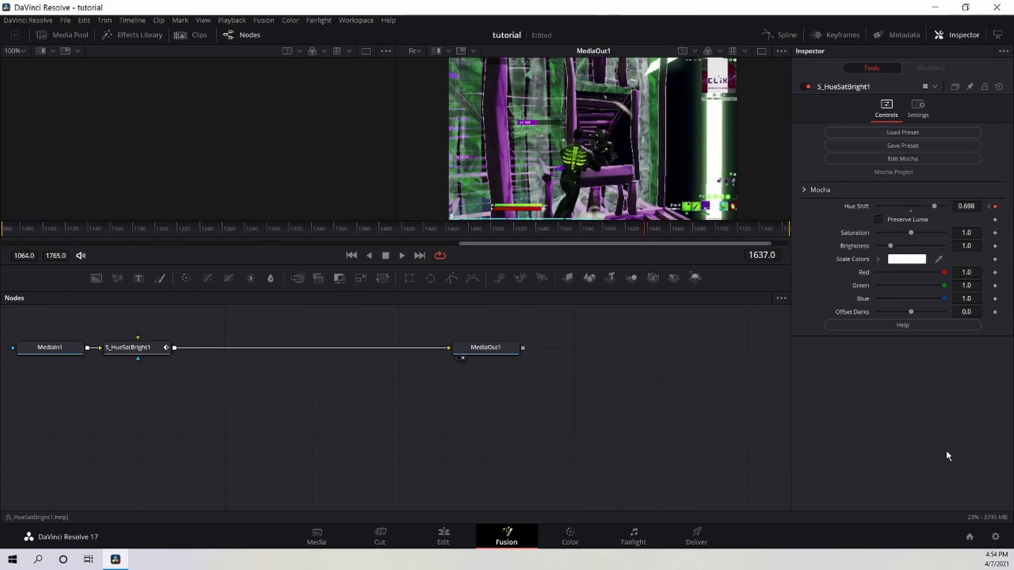
click(989, 207)
click(1001, 208)
click(995, 207)
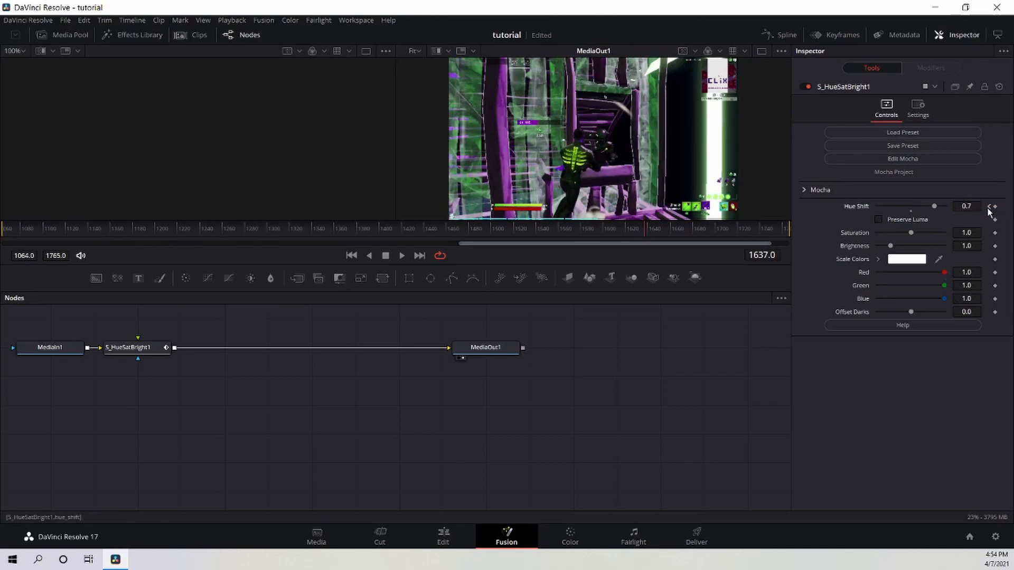
- Return to the previous Hue Shift keyframe, advance to frame 1637, and set the Hue Shift to 0.8
click(989, 207)
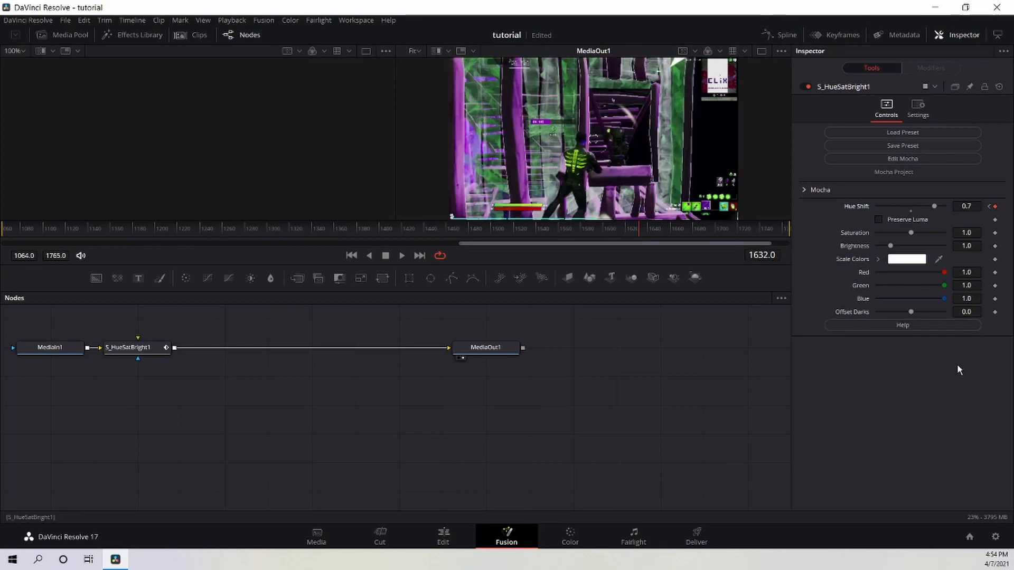
key(Right)
key(Right)
key(Right)
key(Right)
key(Right)
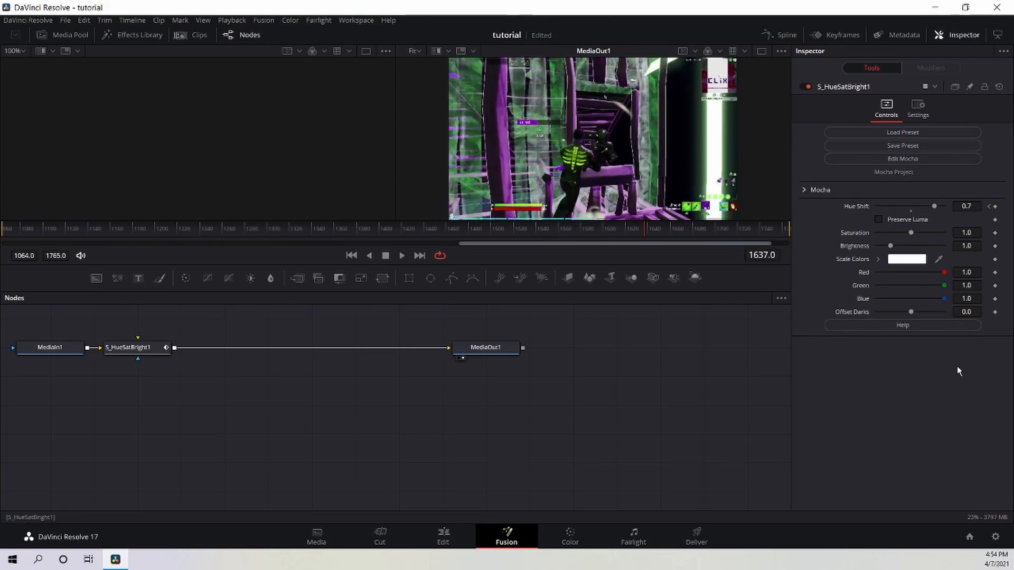
double_click(967, 206)
key(BackSpace)
text(.8)
key(Return)
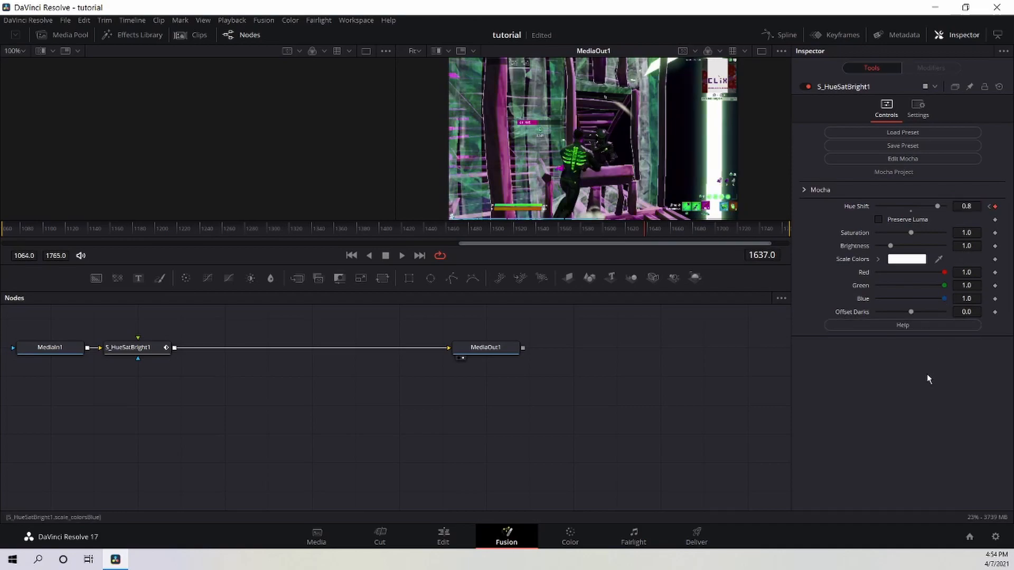
- Advance to frame 1642 and set the Hue Shift to 0.9
key(Right)
key(Right)
key(Right)
key(Right)
key(Right)
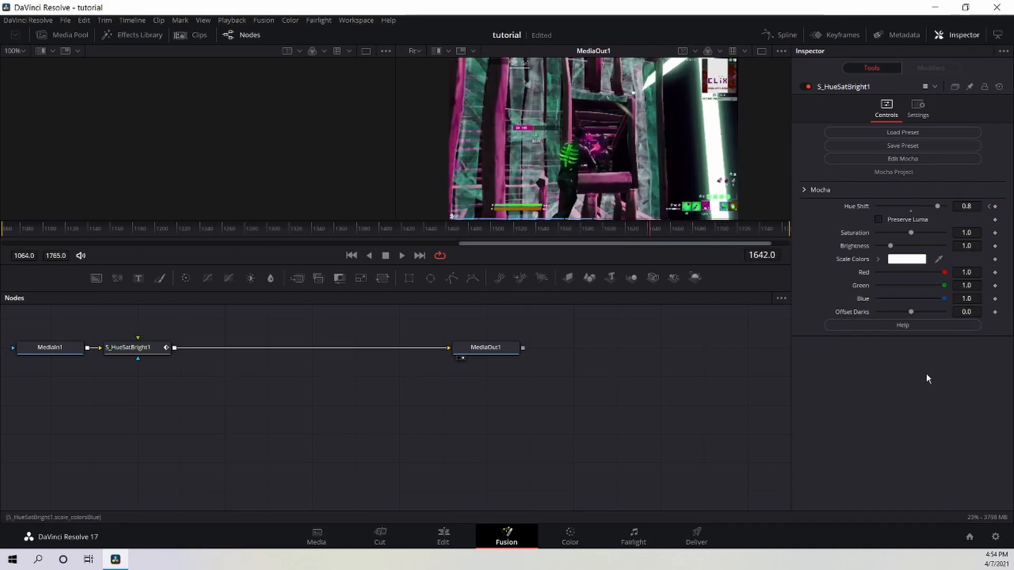
click(966, 206)
key(BackSpace)
text(.9)
key(Return)
- Move to frame 1648 and raise the Hue Shift to 1.0
mouse_move(676, 228)
mouse_down()
mouse_move(736, 228)
mouse_move(658, 236)
mouse_up()
key(Left)
key(Left)
key(Left)
key(Left)
key(Left)
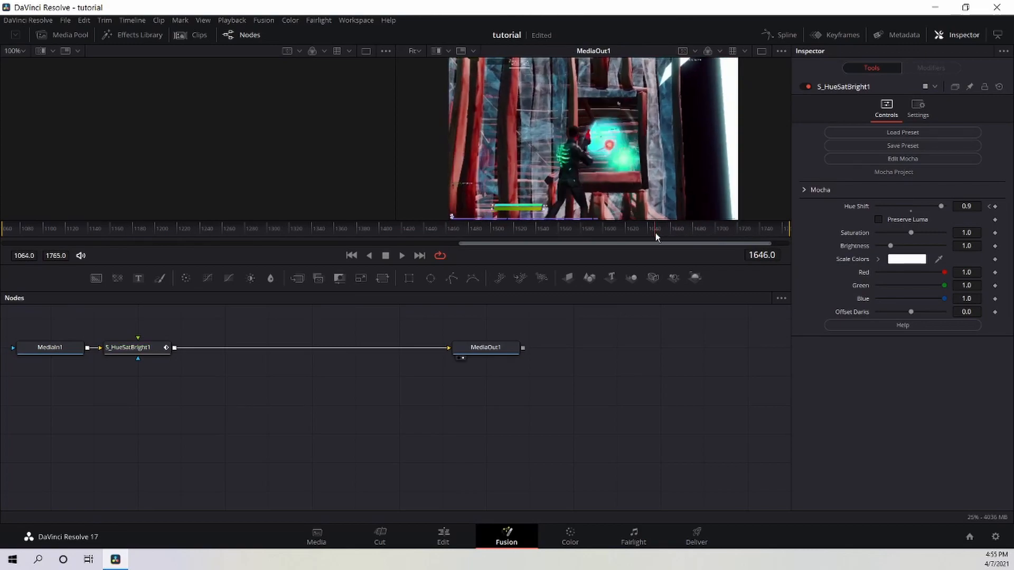
key(Right)
key(Right)
key(Right)
key(Right)
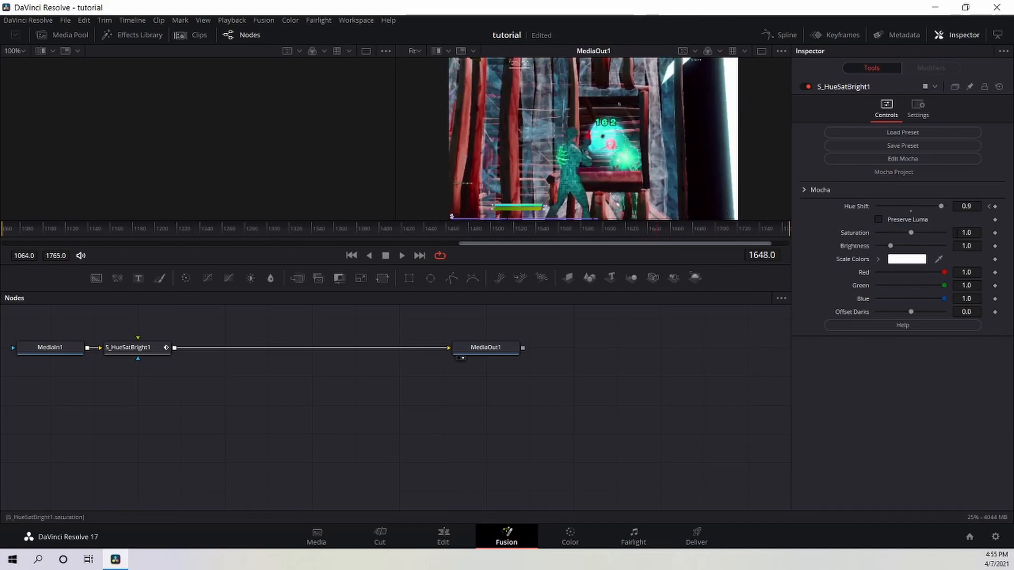
drag(939, 206, 965, 213)
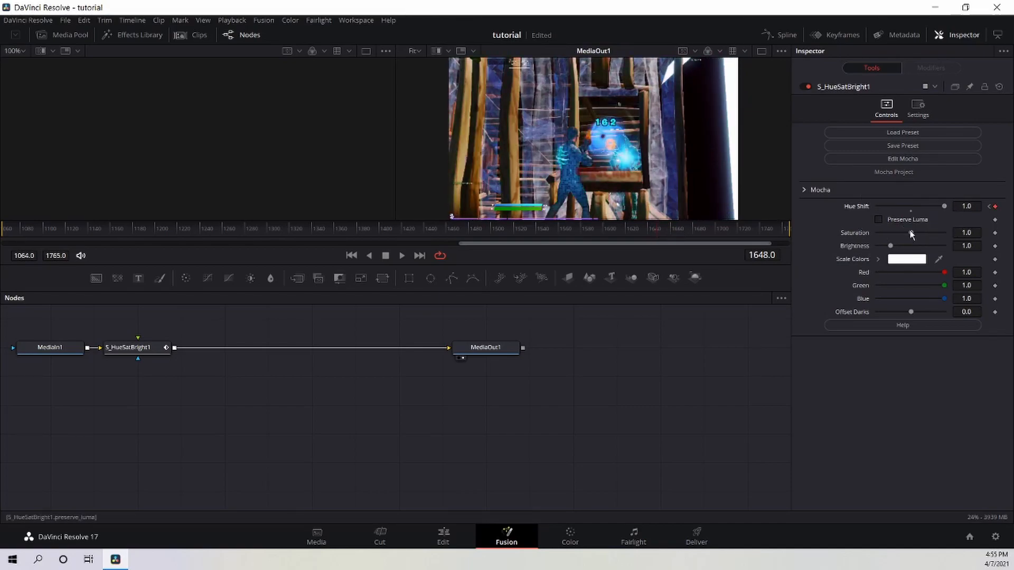
- Return to the Edit page, play back the hue-shifted section of the gameplay clip, and save the project
click(457, 531)
drag(682, 318, 629, 326)
key(space)
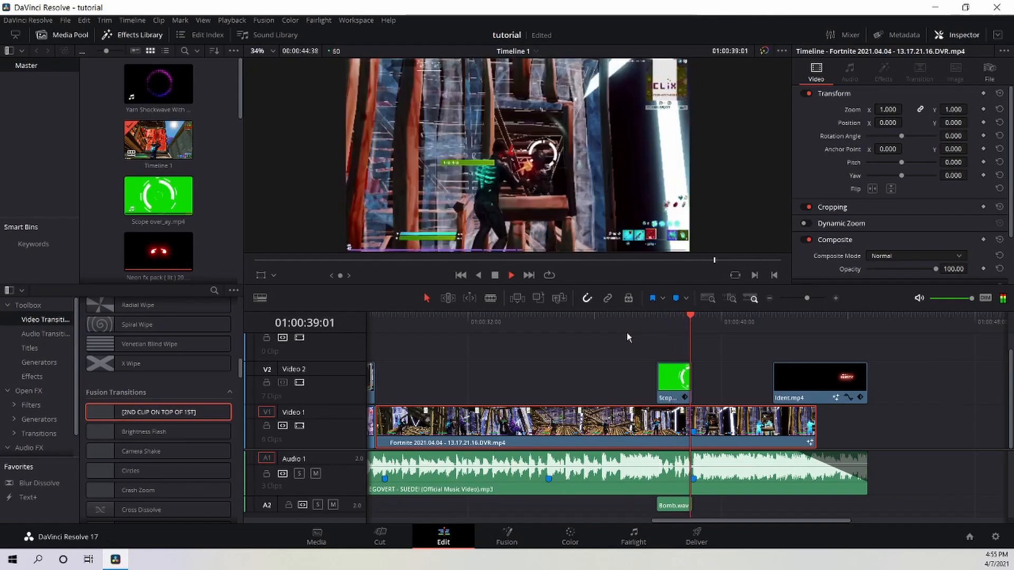
key(space)
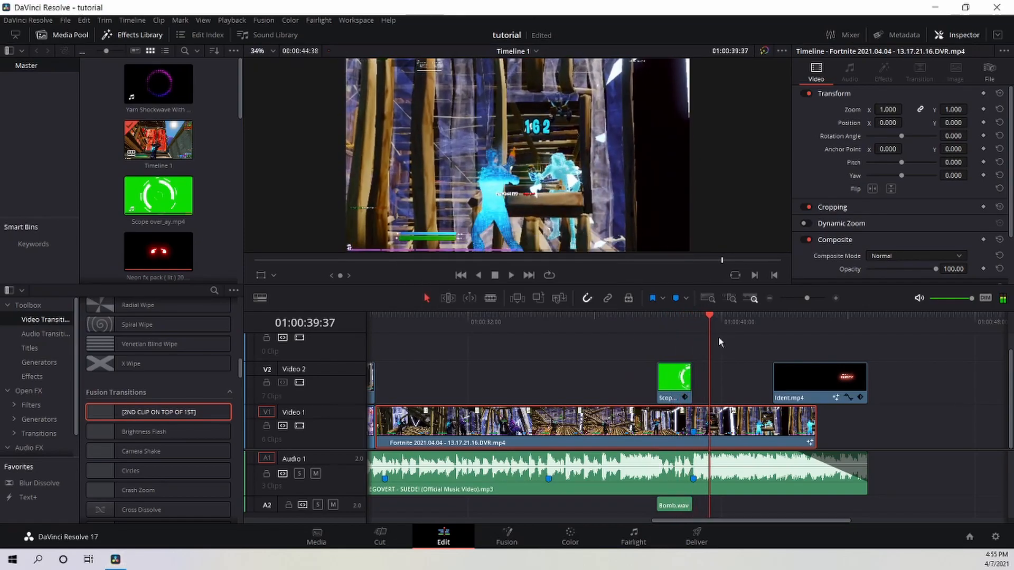
key(ctrl+s)
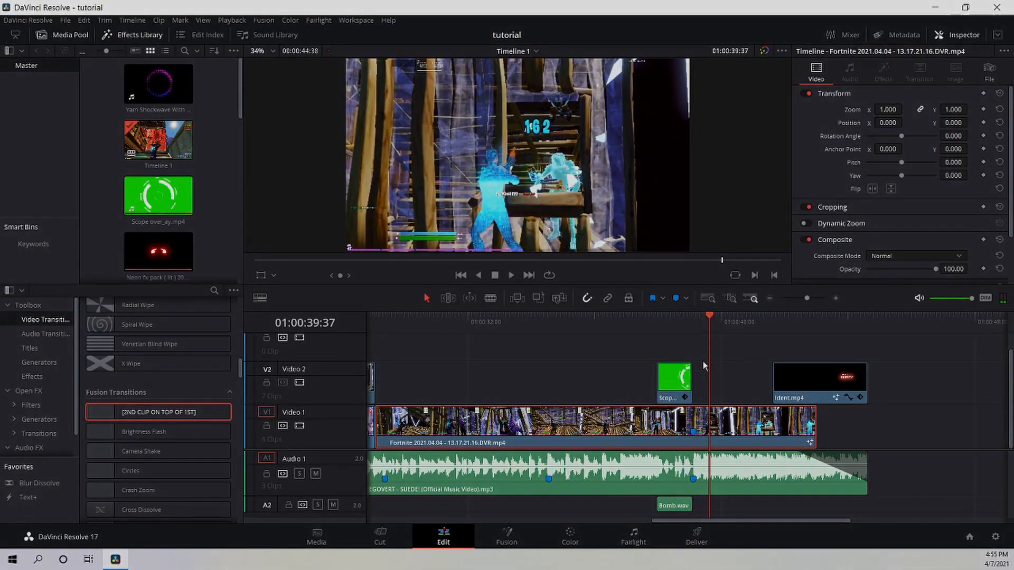